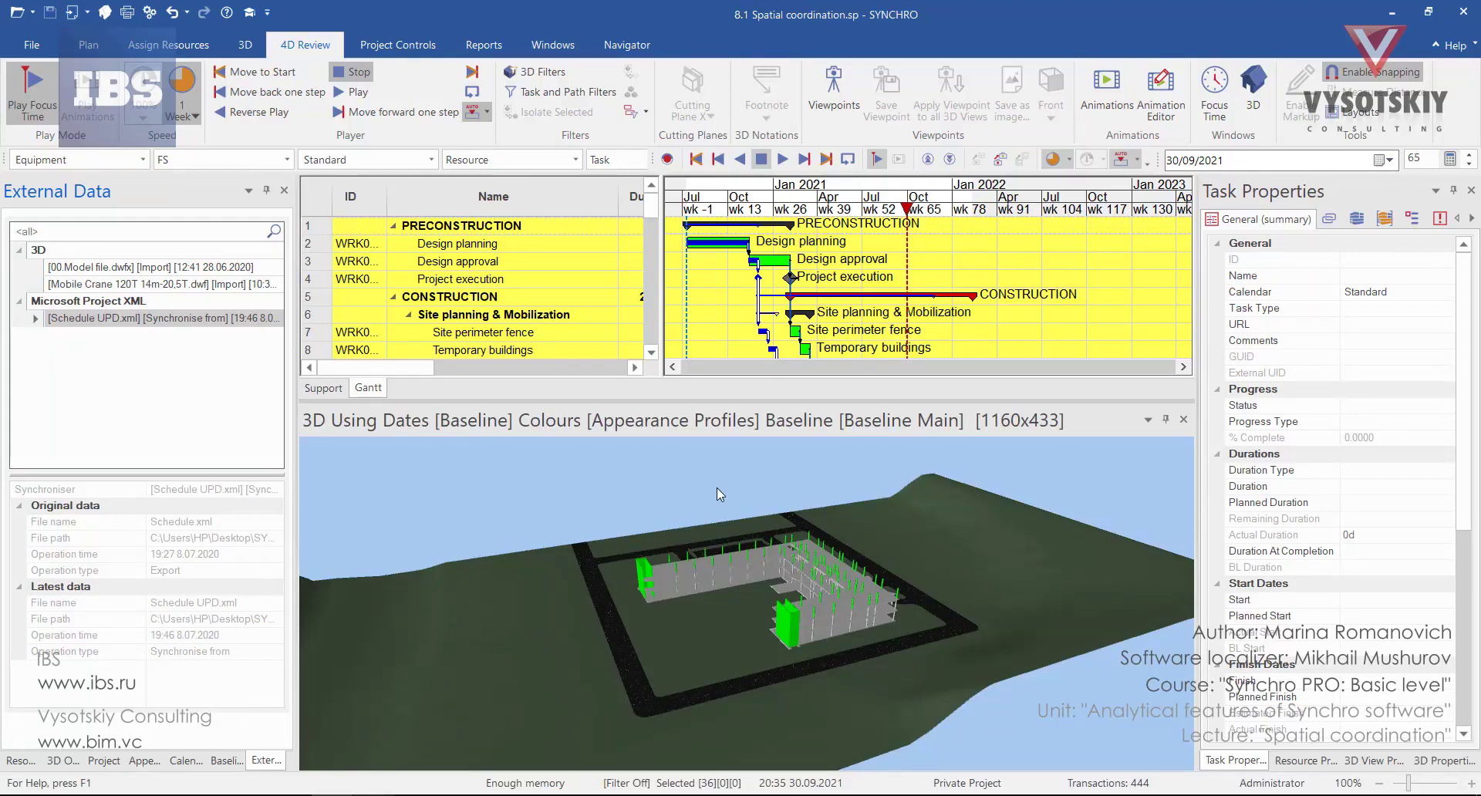
- Open the Dynamic Clash Detection panel from the Navigator tab
{"action": "left_click", "coordinate": [625, 47]}
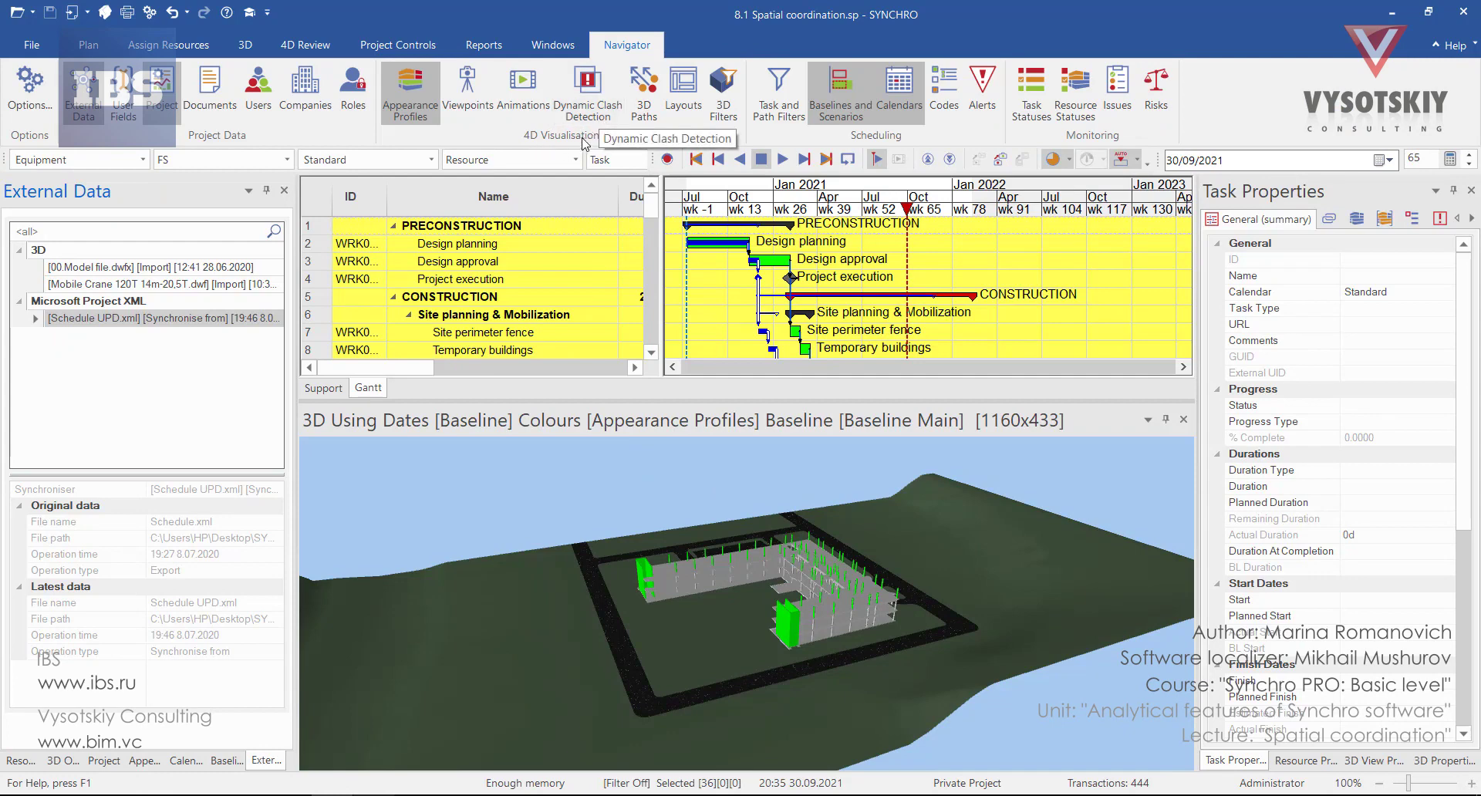
{"action": "left_click", "coordinate": [601, 108]}
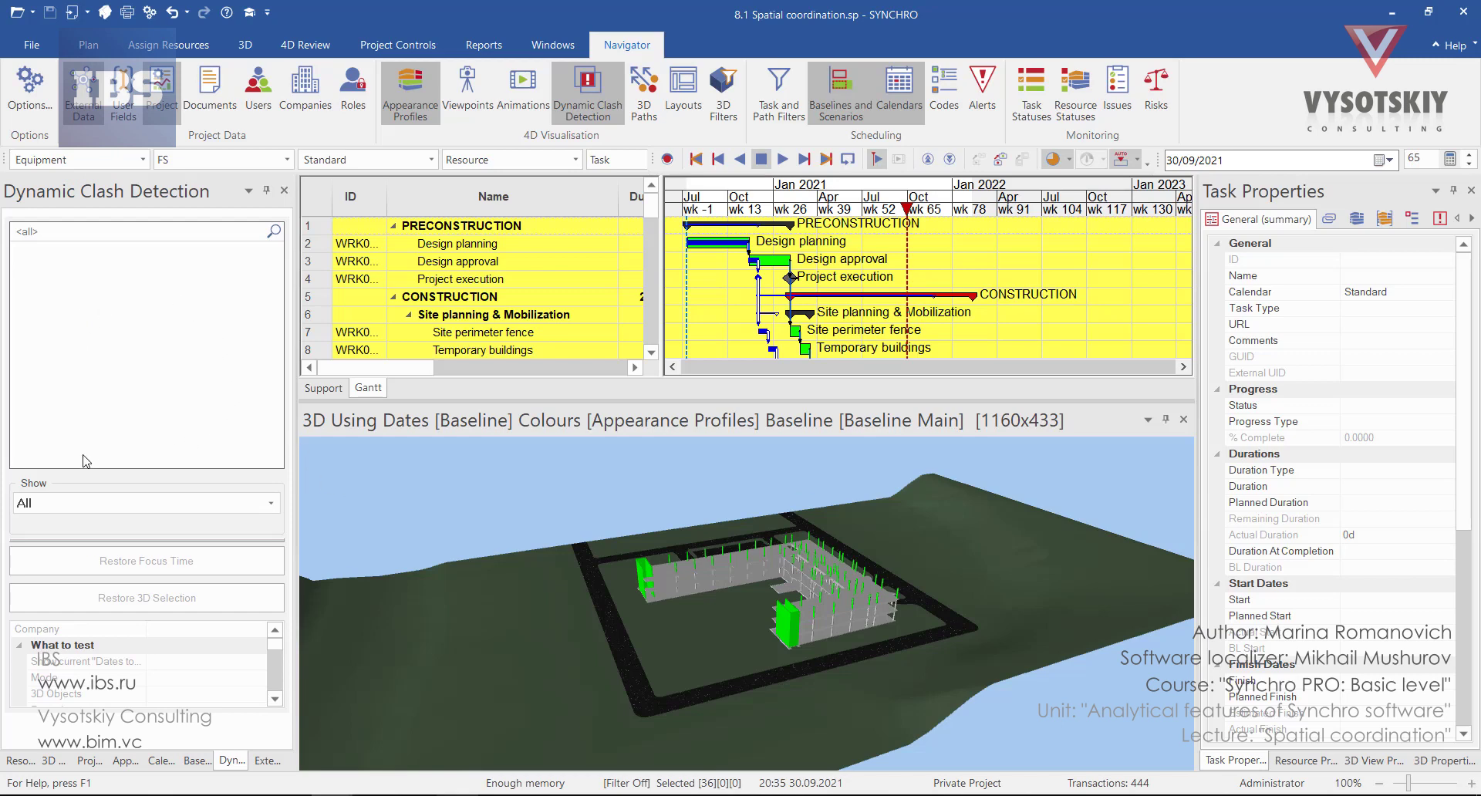
- Add a New Spatial Test to the clash list and keep the Show filter on All
{"action": "right_click", "coordinate": [118, 334]}
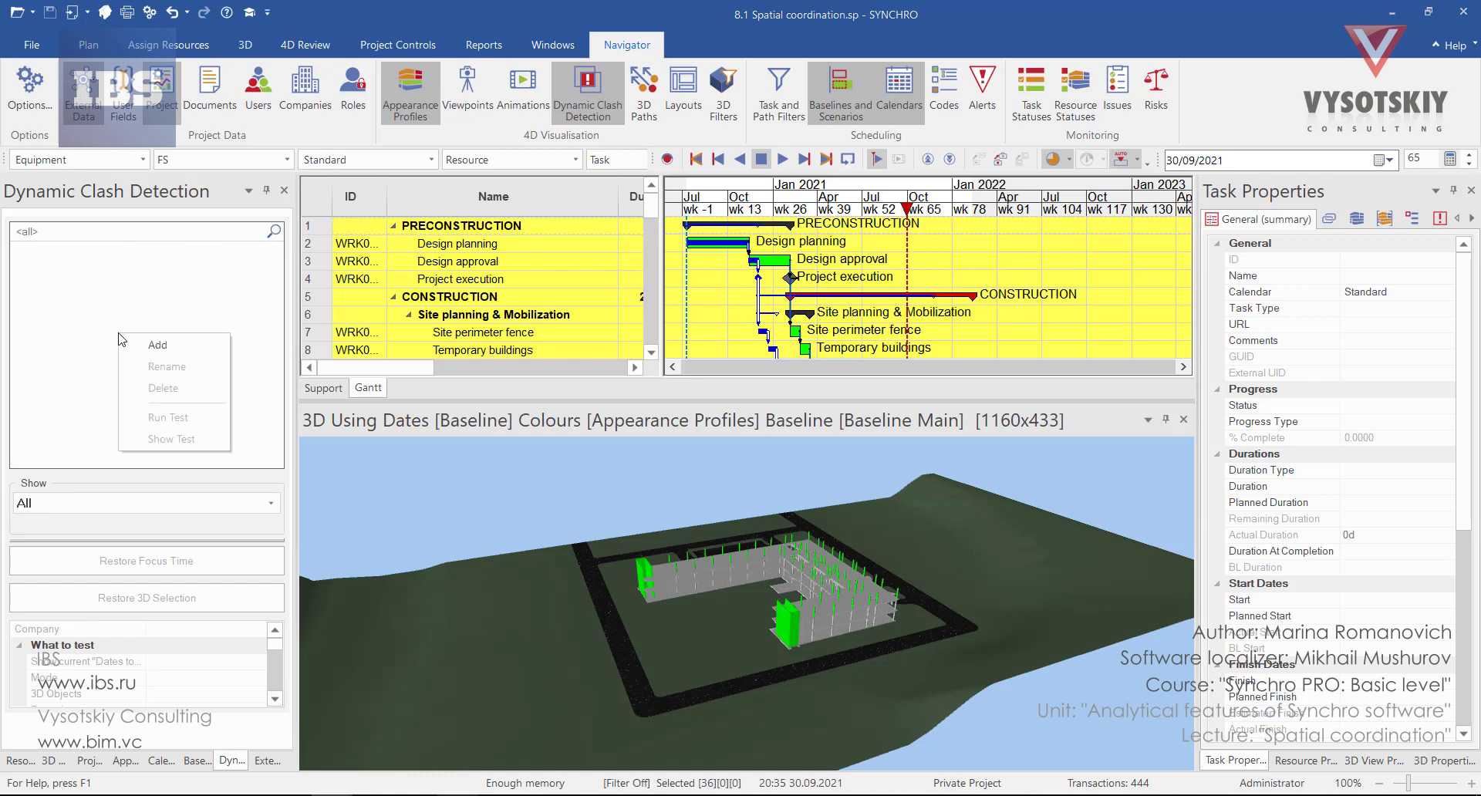
{"action": "left_click", "coordinate": [182, 354]}
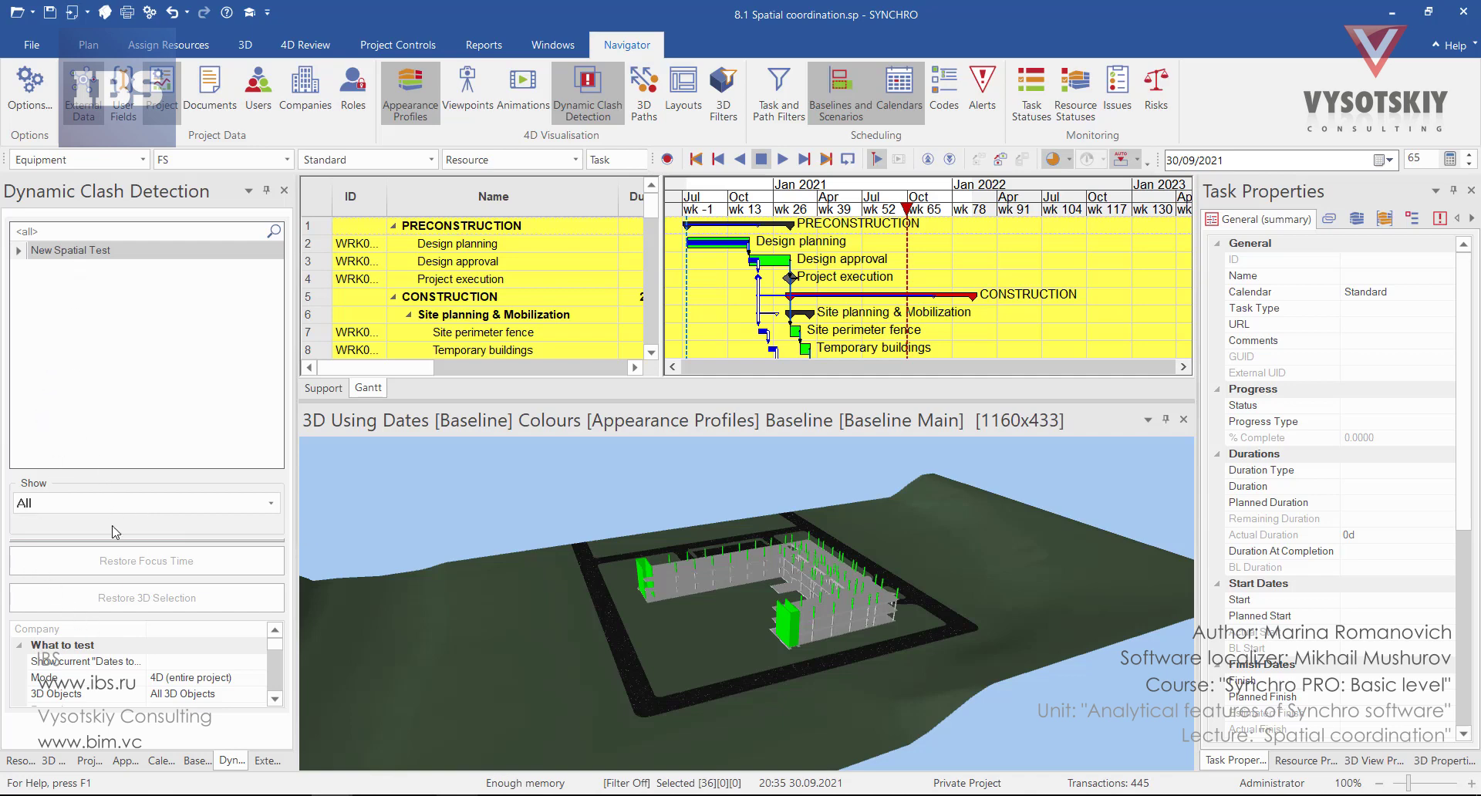
{"action": "left_click", "coordinate": [274, 505]}
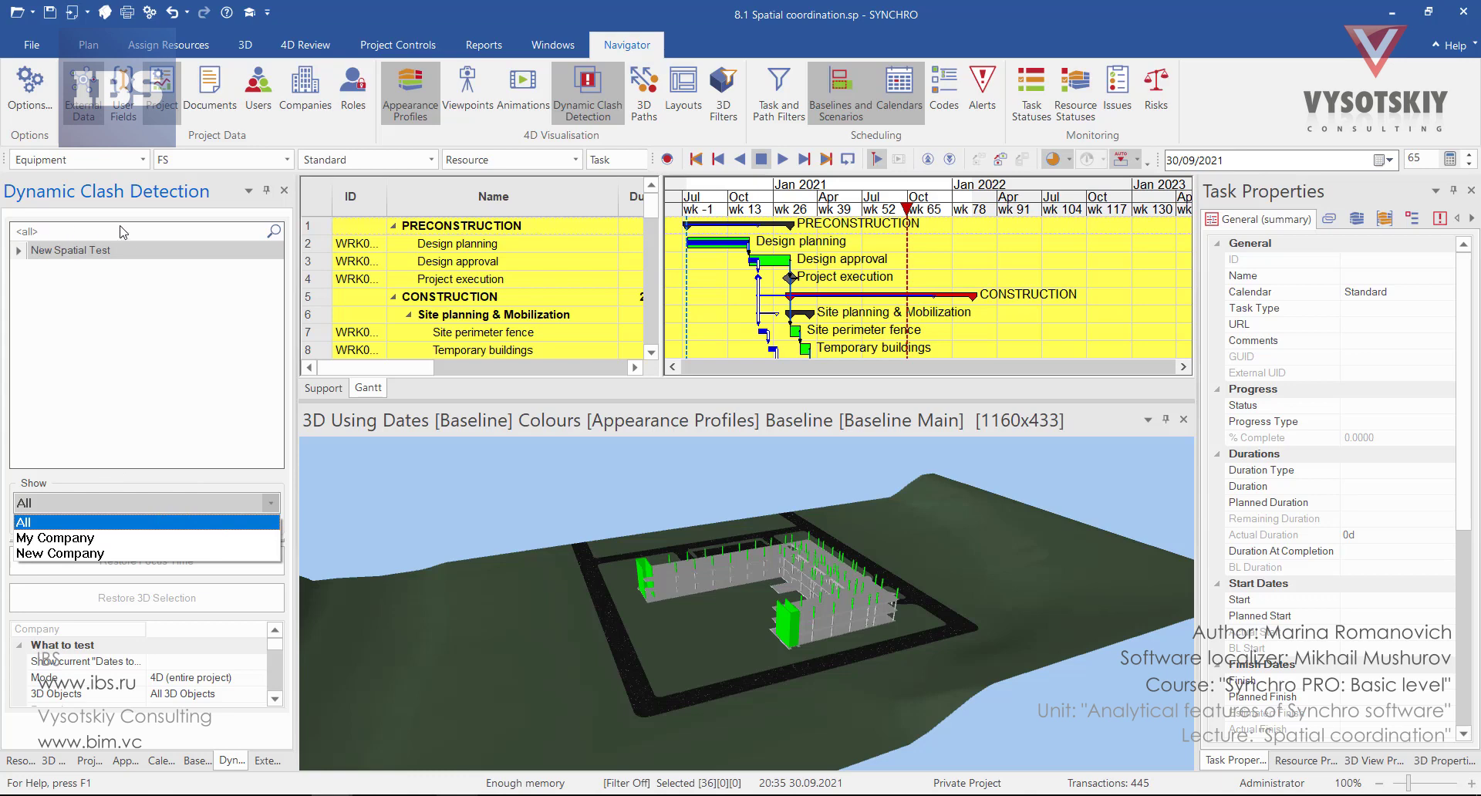
{"action": "left_click", "coordinate": [39, 524]}
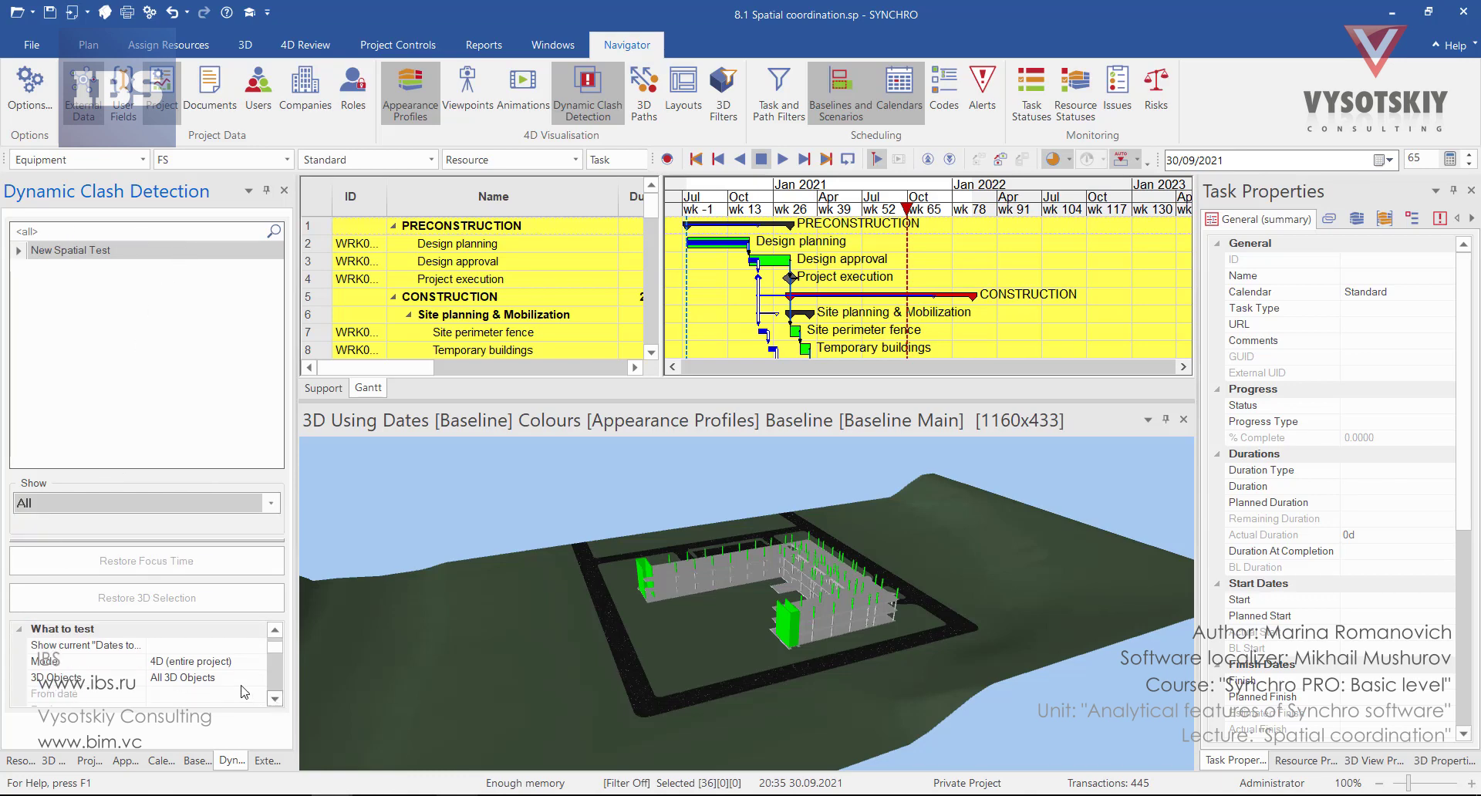
- Switch the 3D view's Dates to Use and the test's Show current Dates from Baseline to Best
{"action": "left_click", "coordinate": [19, 631]}
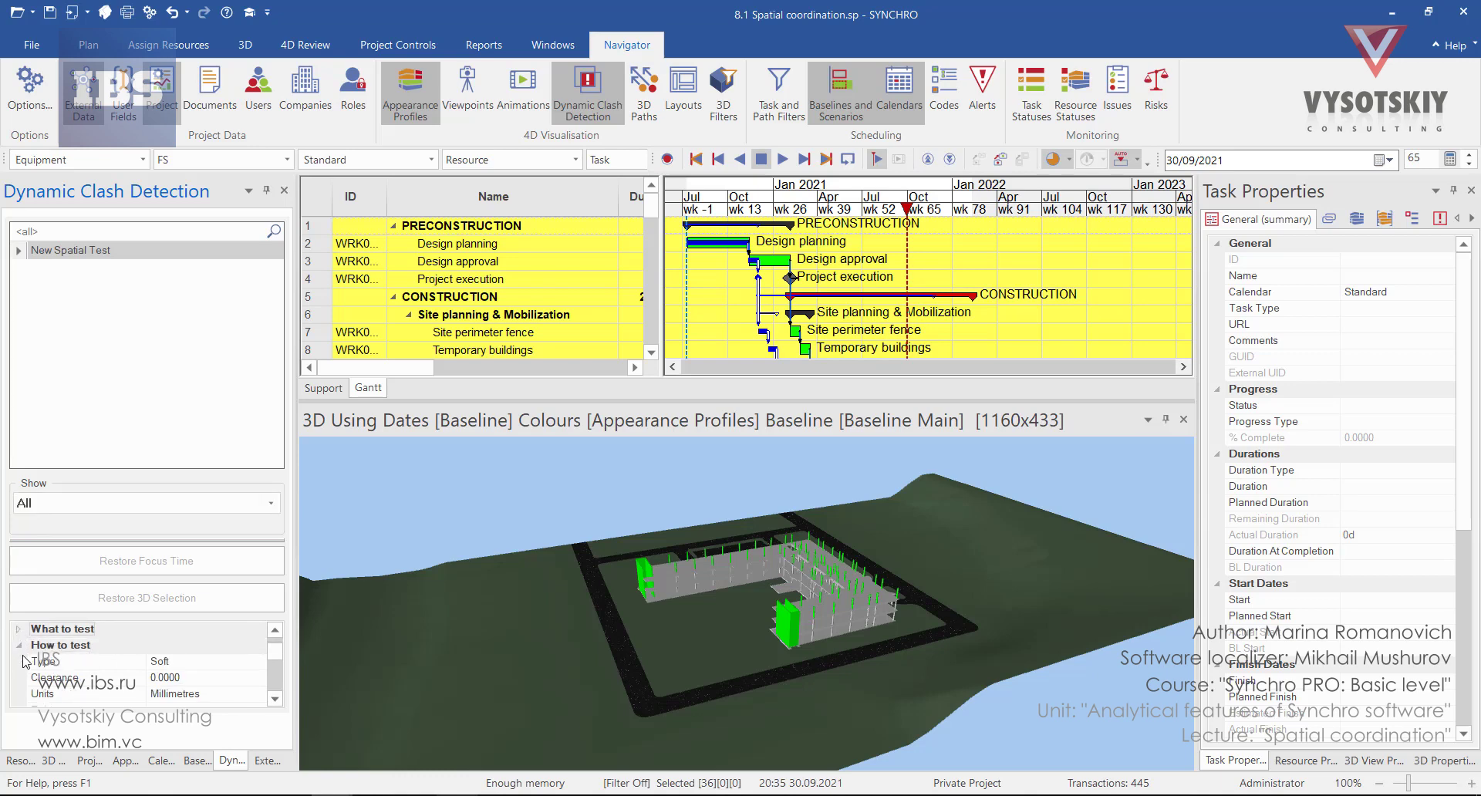
{"action": "left_click", "coordinate": [19, 645]}
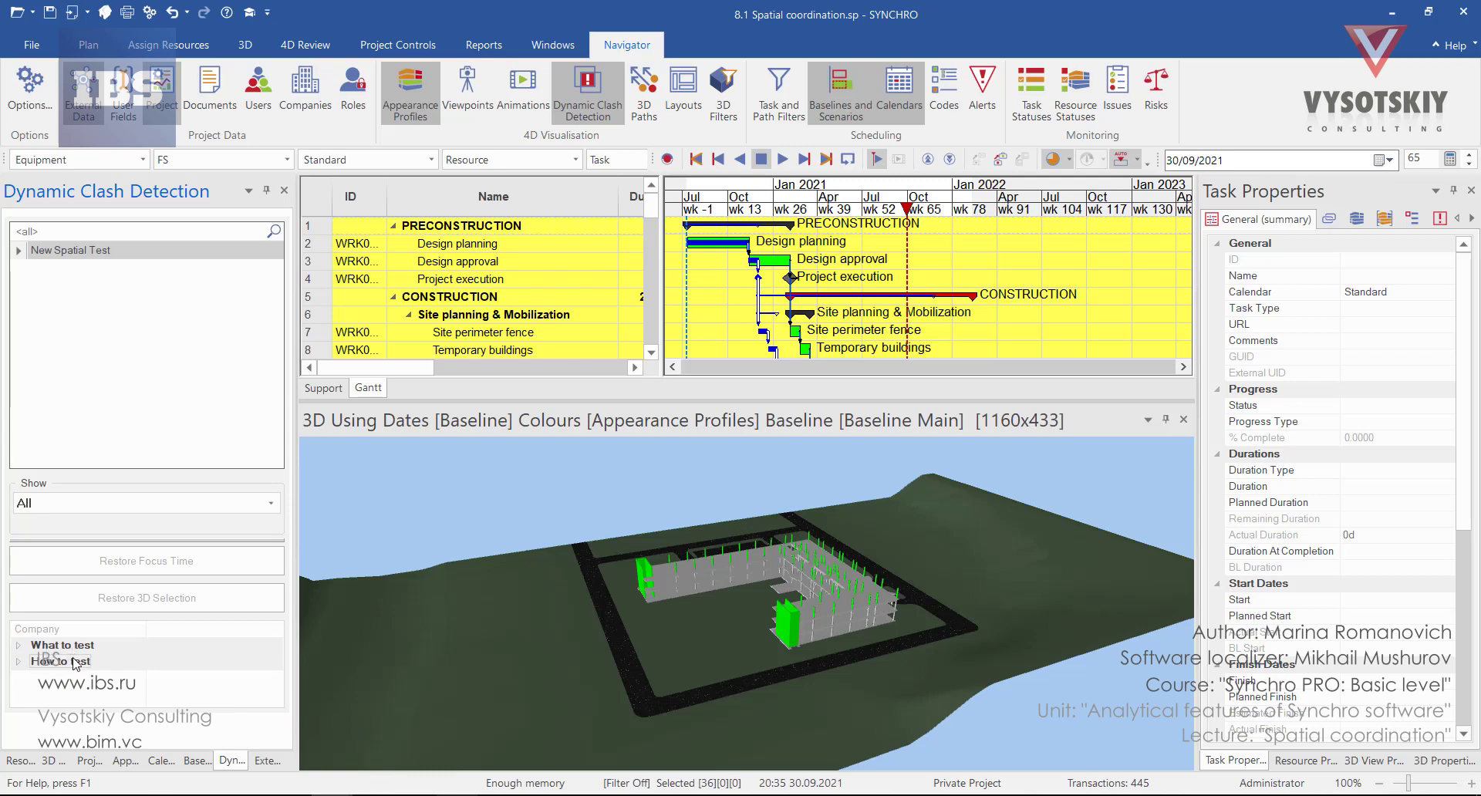
{"action": "left_click", "coordinate": [18, 645]}
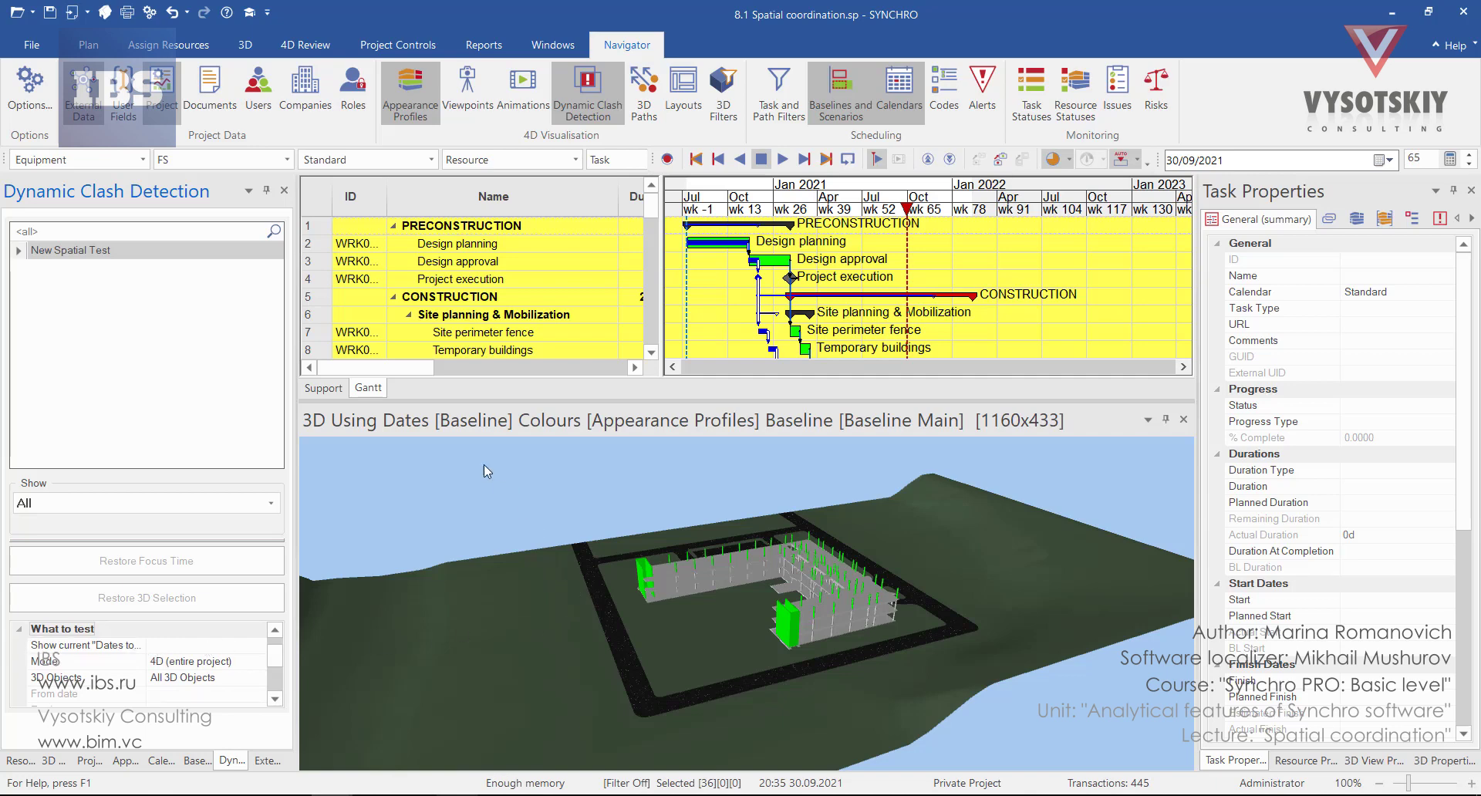
{"action": "left_click", "coordinate": [670, 563]}
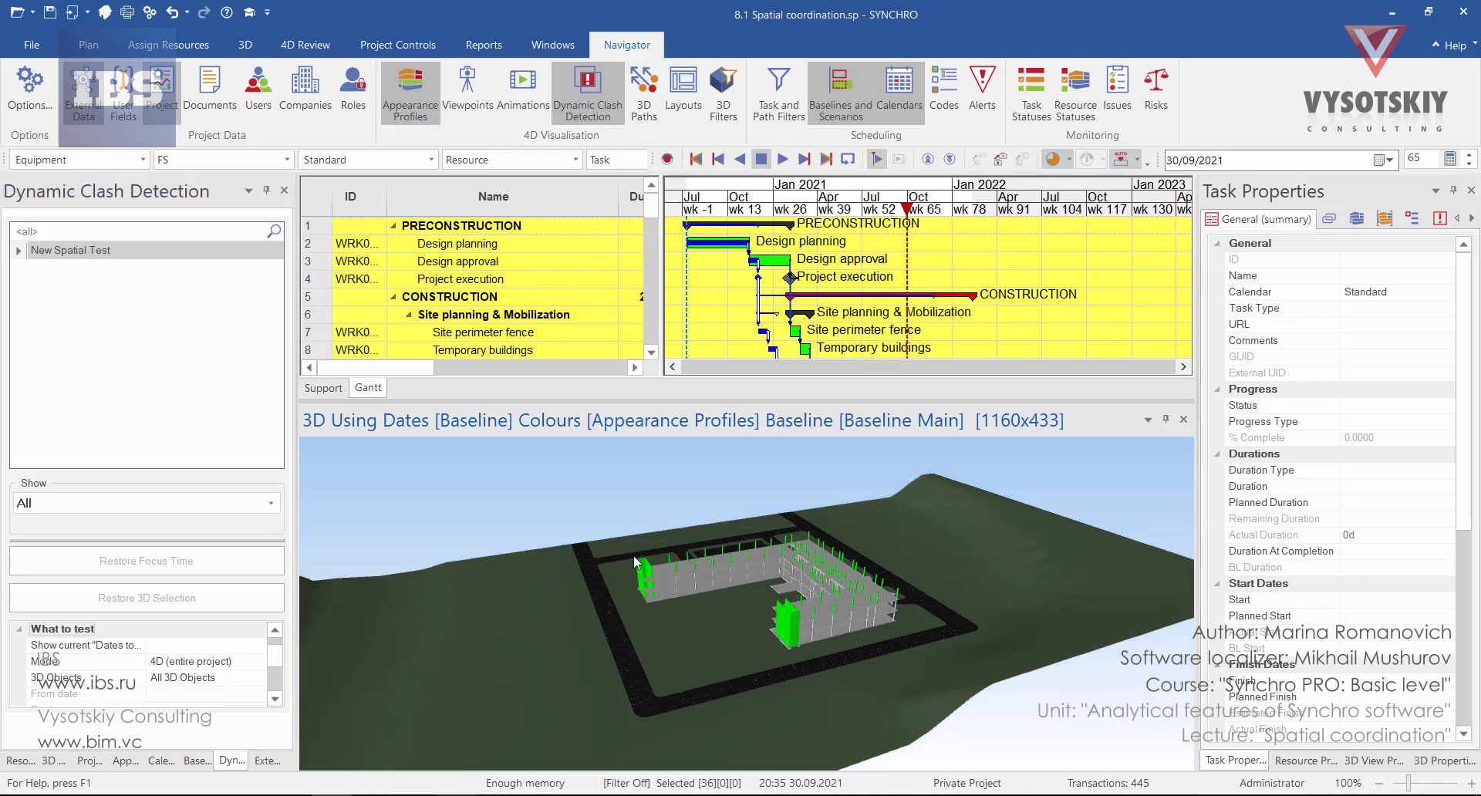
{"action": "left_click", "coordinate": [1374, 766]}
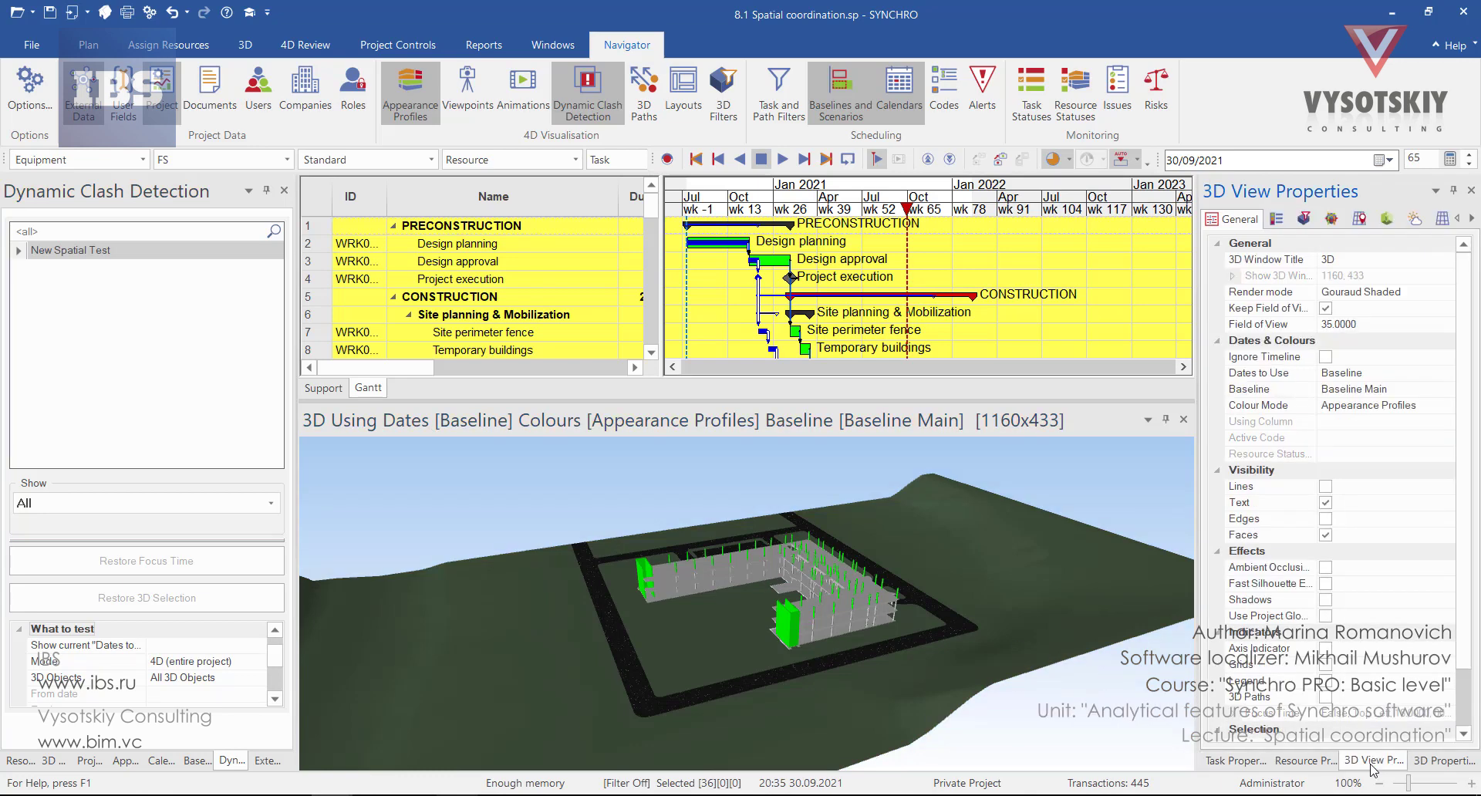
{"action": "left_click", "coordinate": [1449, 373]}
{"action": "left_click", "coordinate": [1373, 388]}
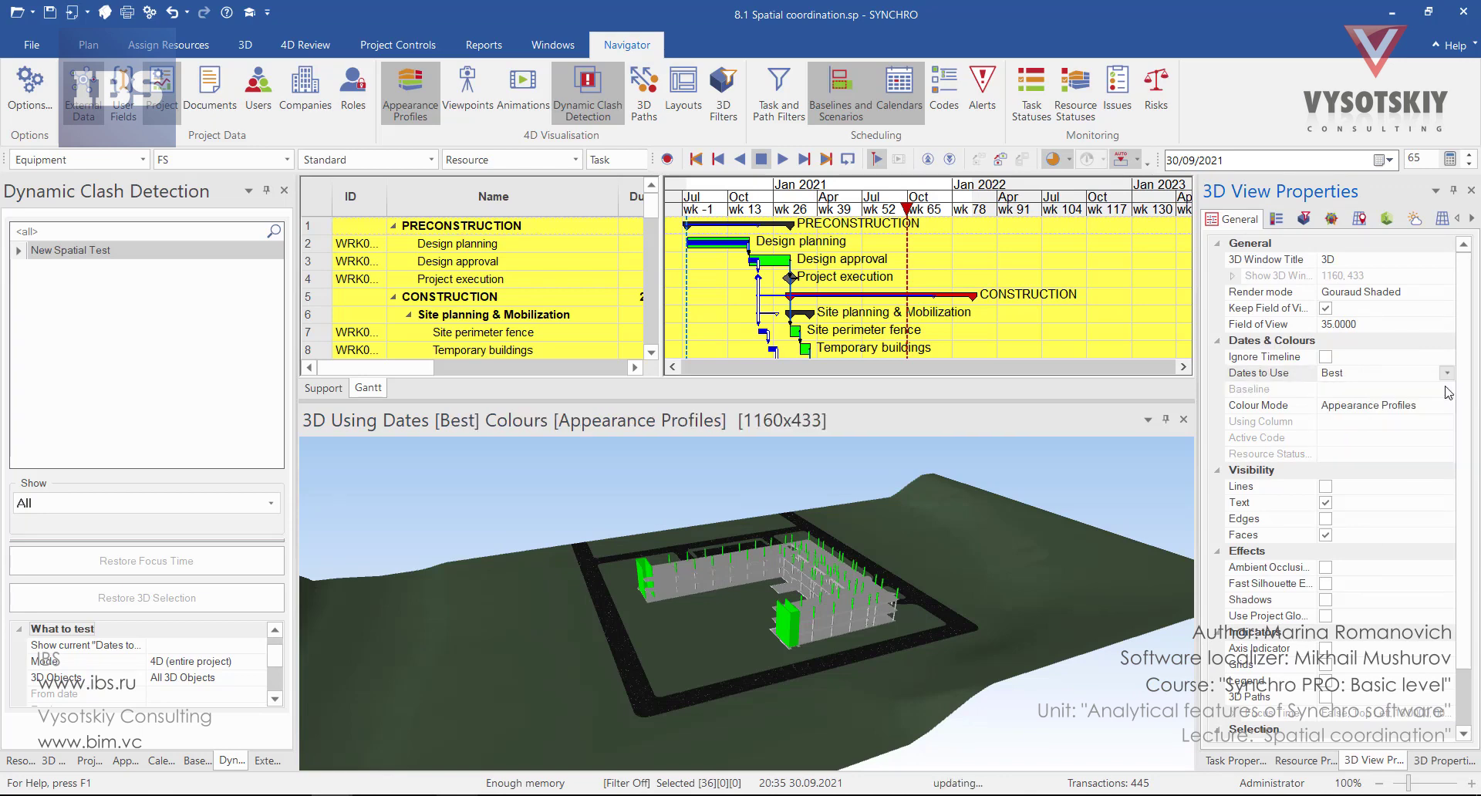
{"action": "left_click", "coordinate": [253, 645]}
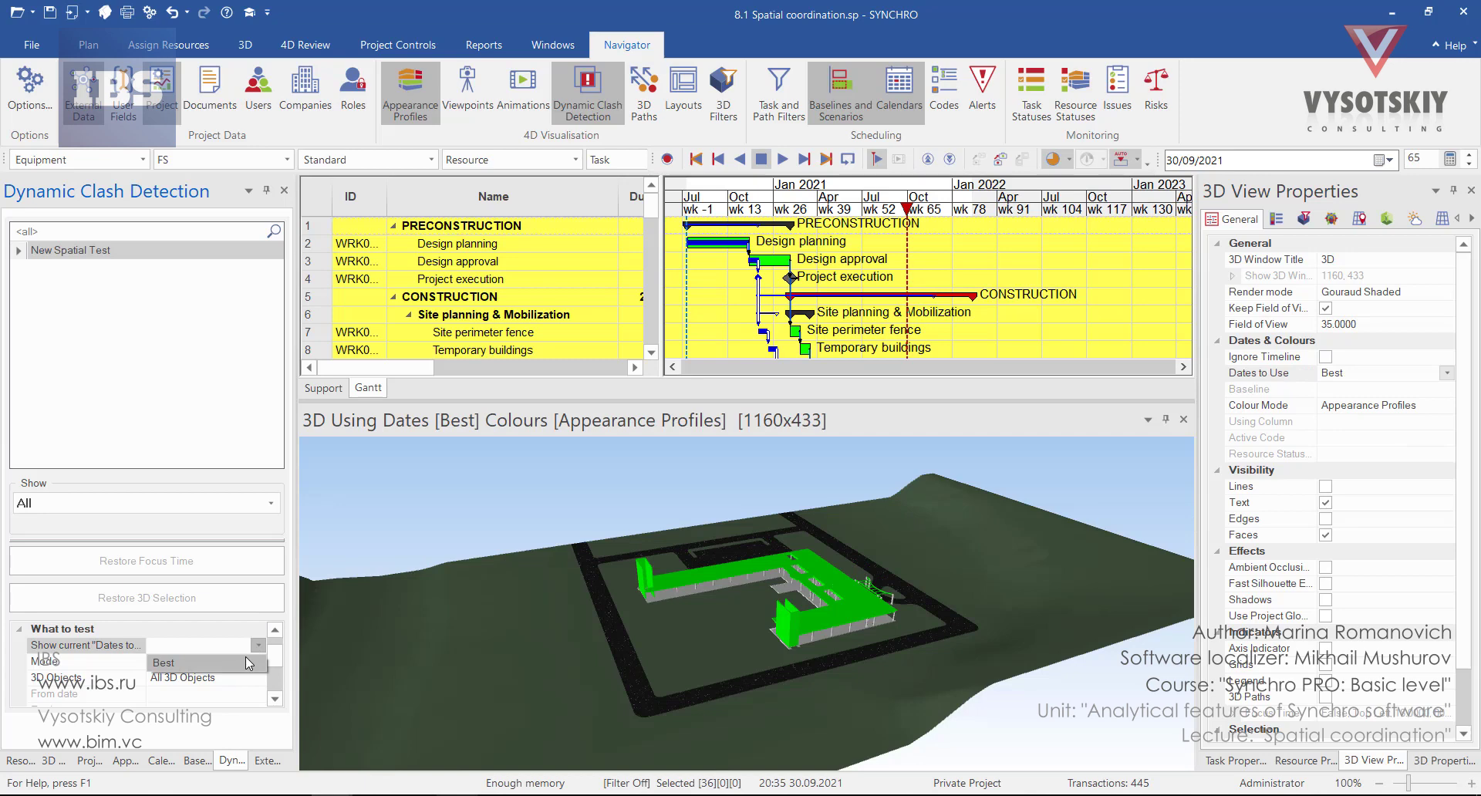
{"action": "left_click", "coordinate": [246, 662]}
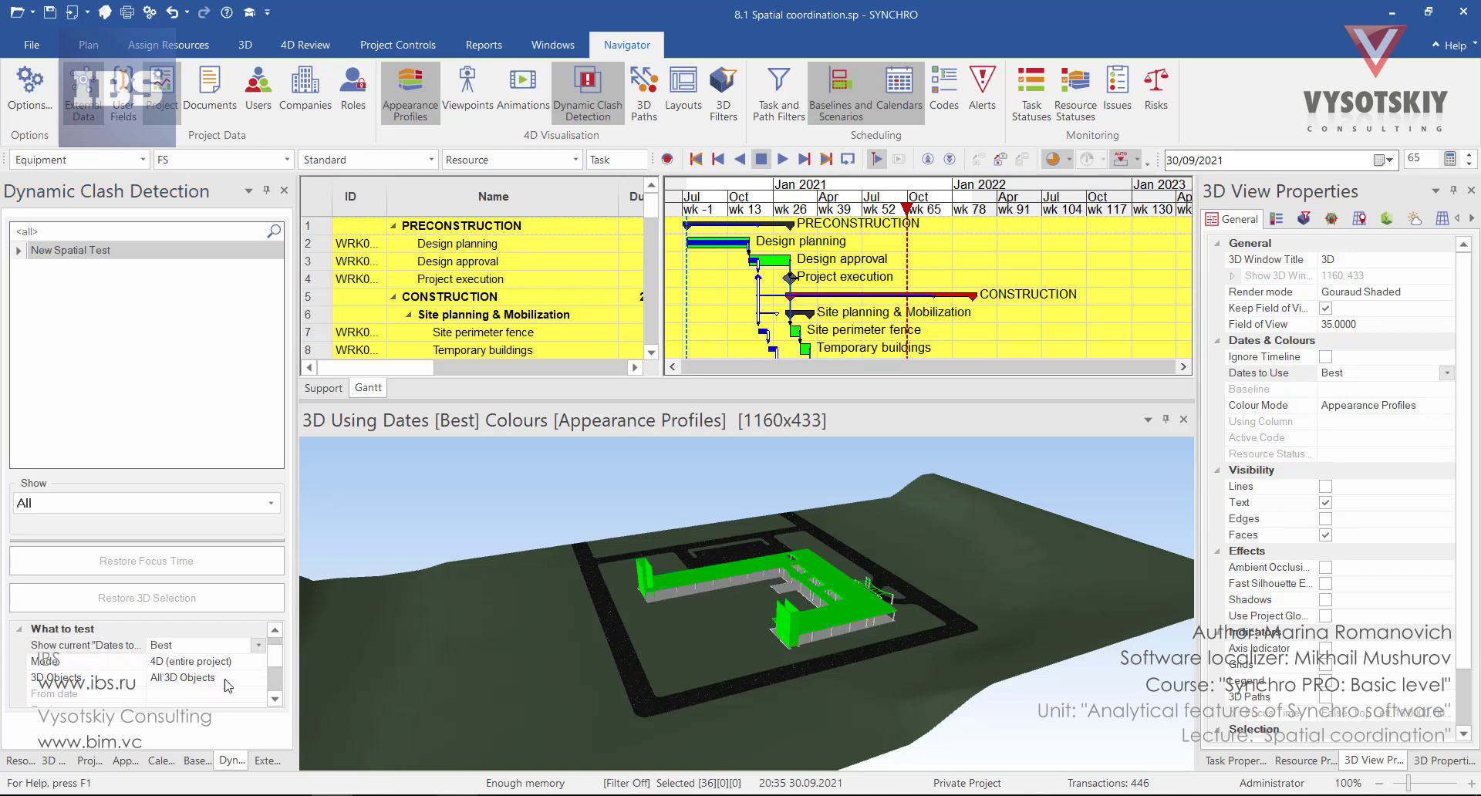
- Try Focus Time Snapshot mode with the focus time moved to late May 2021, then 4D mode
{"action": "left_click", "coordinate": [258, 662]}
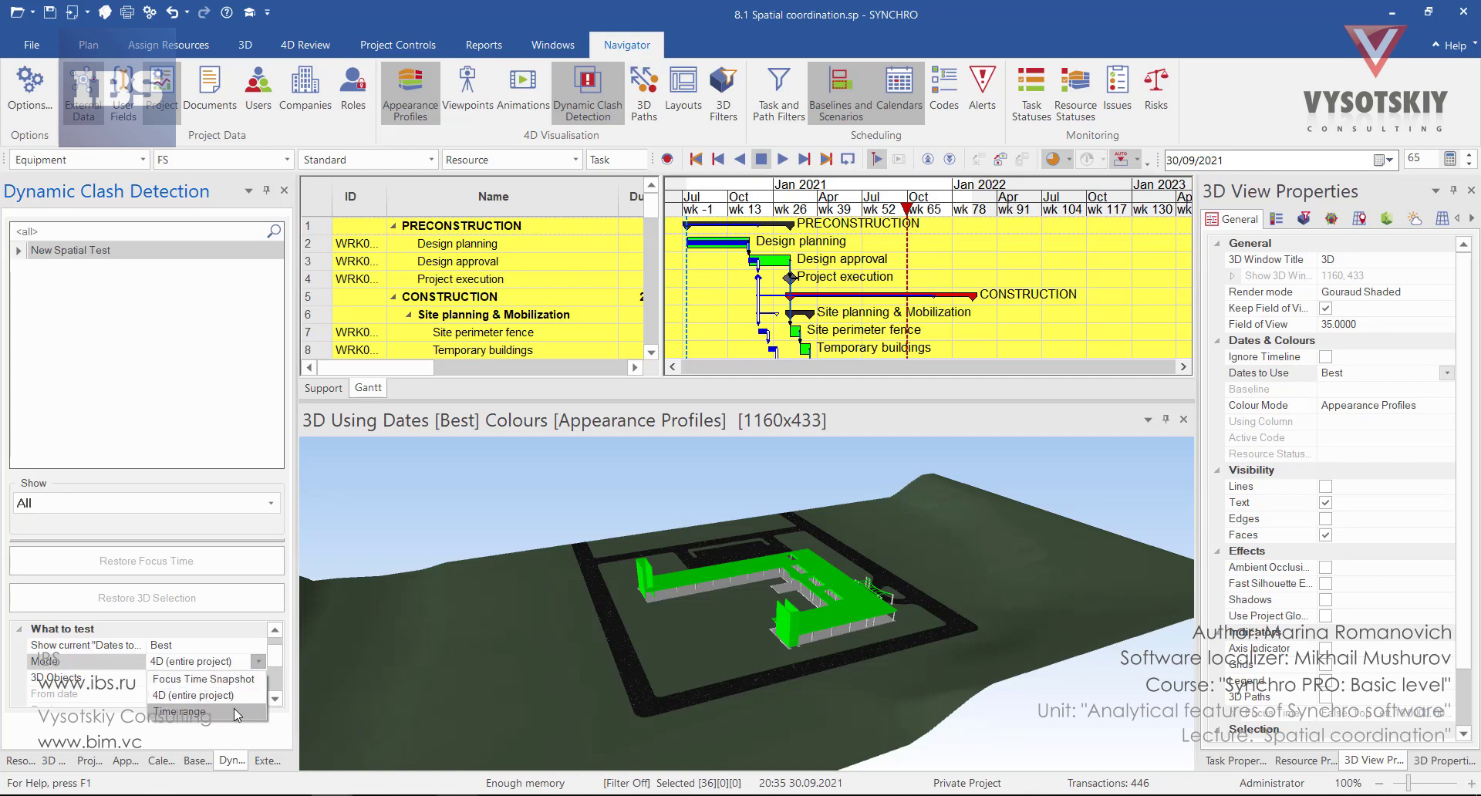
{"action": "left_click", "coordinate": [193, 680]}
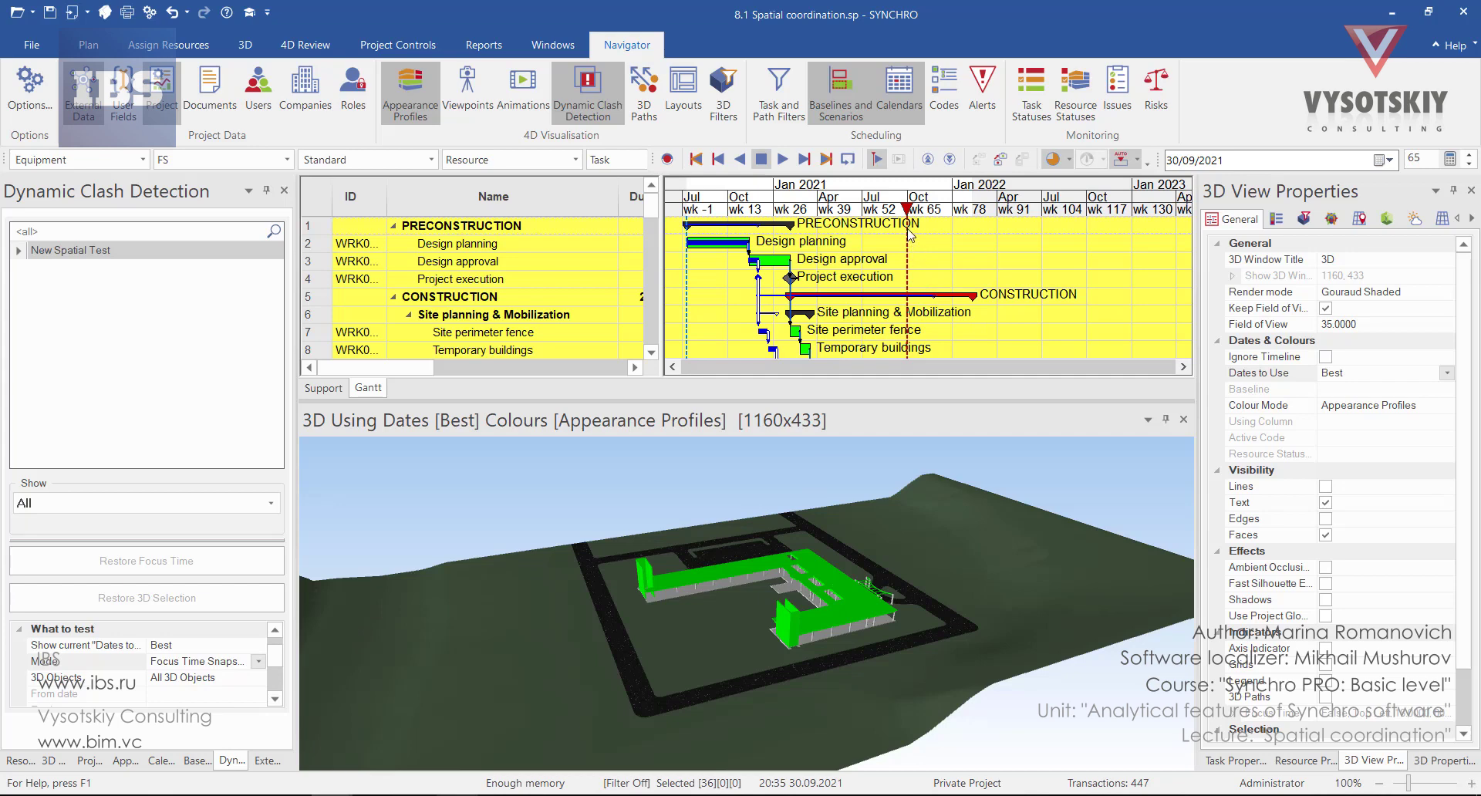
{"action": "left_click", "coordinate": [855, 207]}
{"action": "mouse_move", "coordinate": [855, 207]}
{"action": "left_mouse_down"}
{"action": "mouse_move", "coordinate": [827, 216]}
{"action": "mouse_move", "coordinate": [875, 247]}
{"action": "mouse_move", "coordinate": [917, 230]}
{"action": "mouse_move", "coordinate": [891, 232]}
{"action": "mouse_move", "coordinate": [924, 240]}
{"action": "left_mouse_up"}
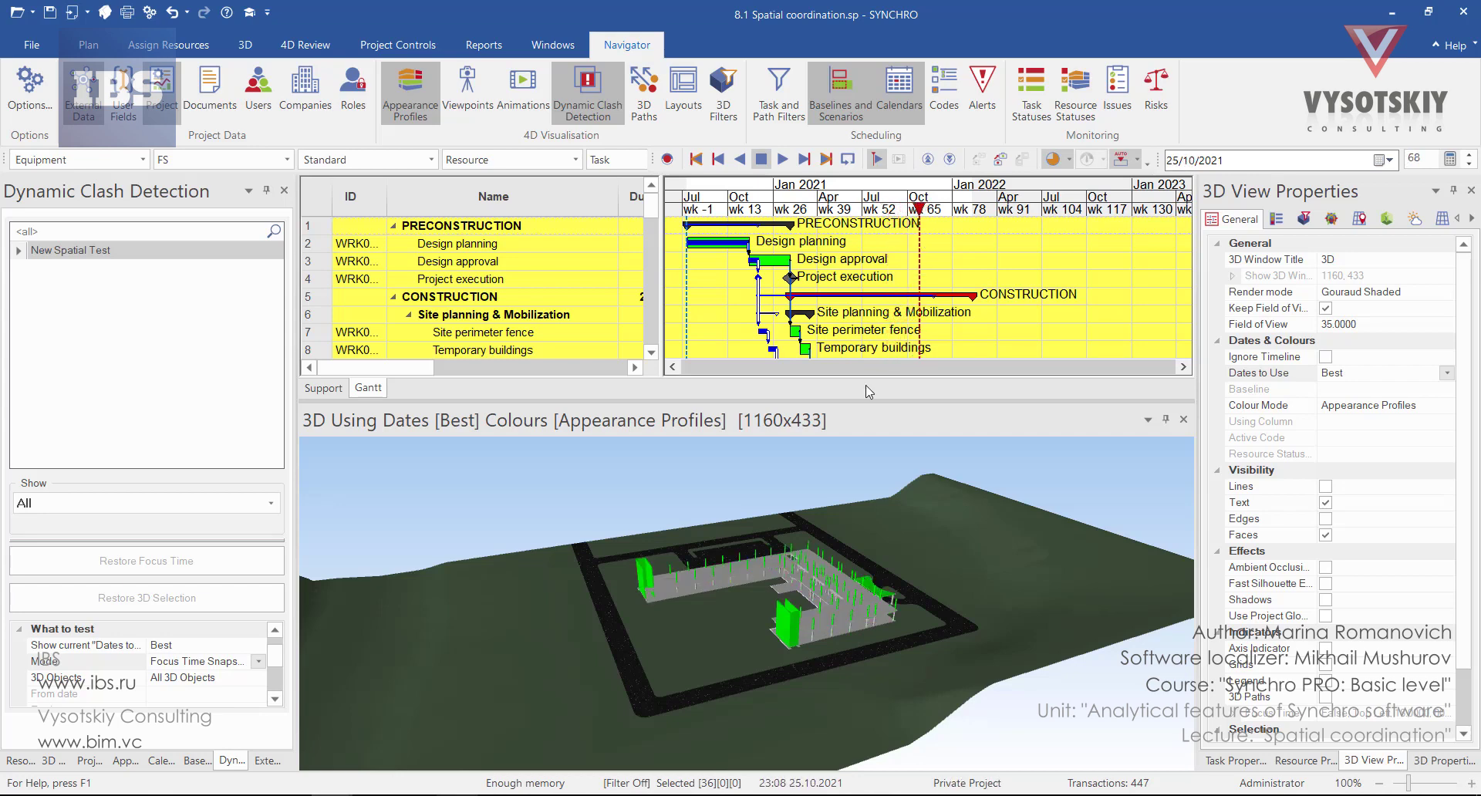
{"action": "left_click", "coordinate": [259, 661]}
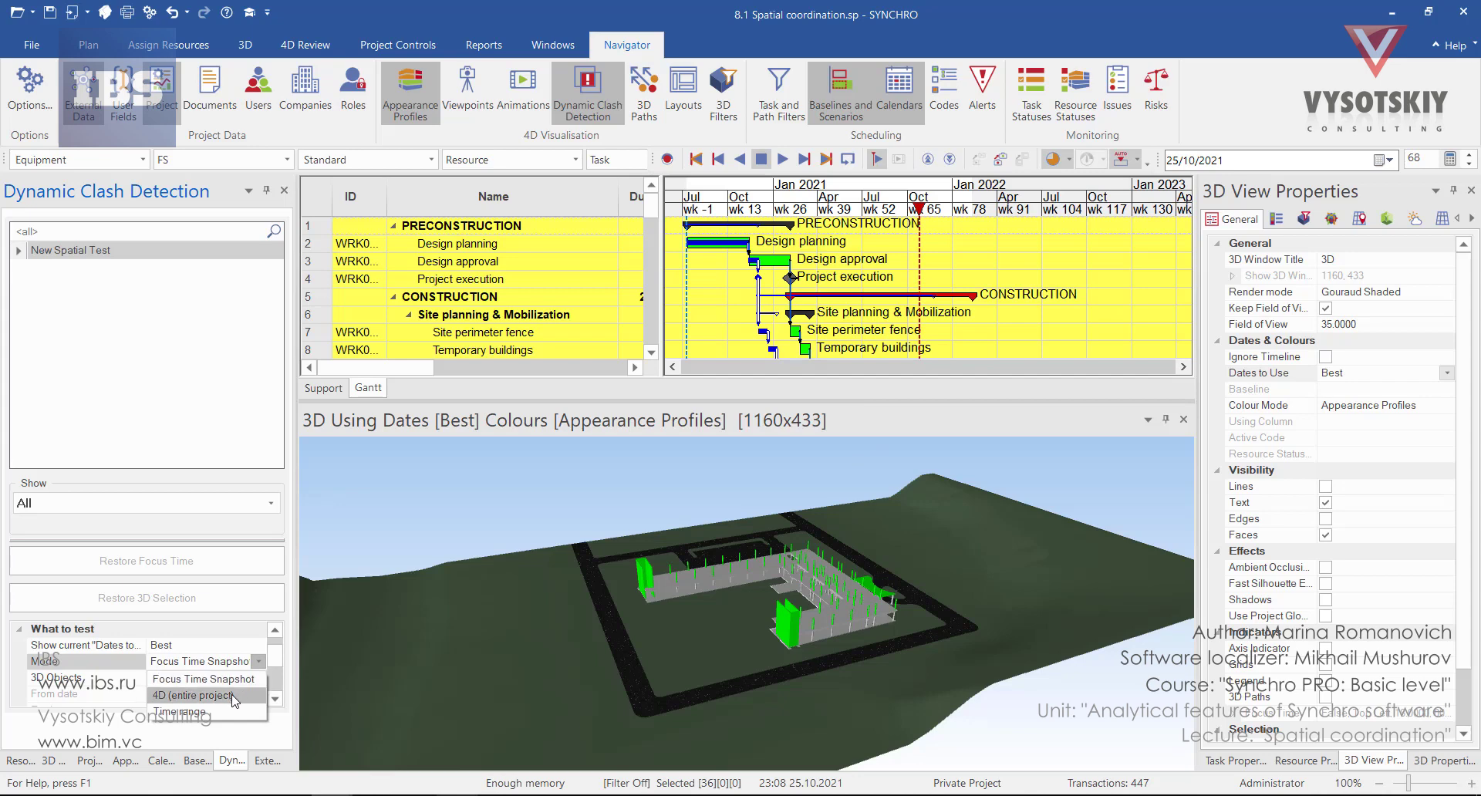
{"action": "left_click", "coordinate": [235, 699]}
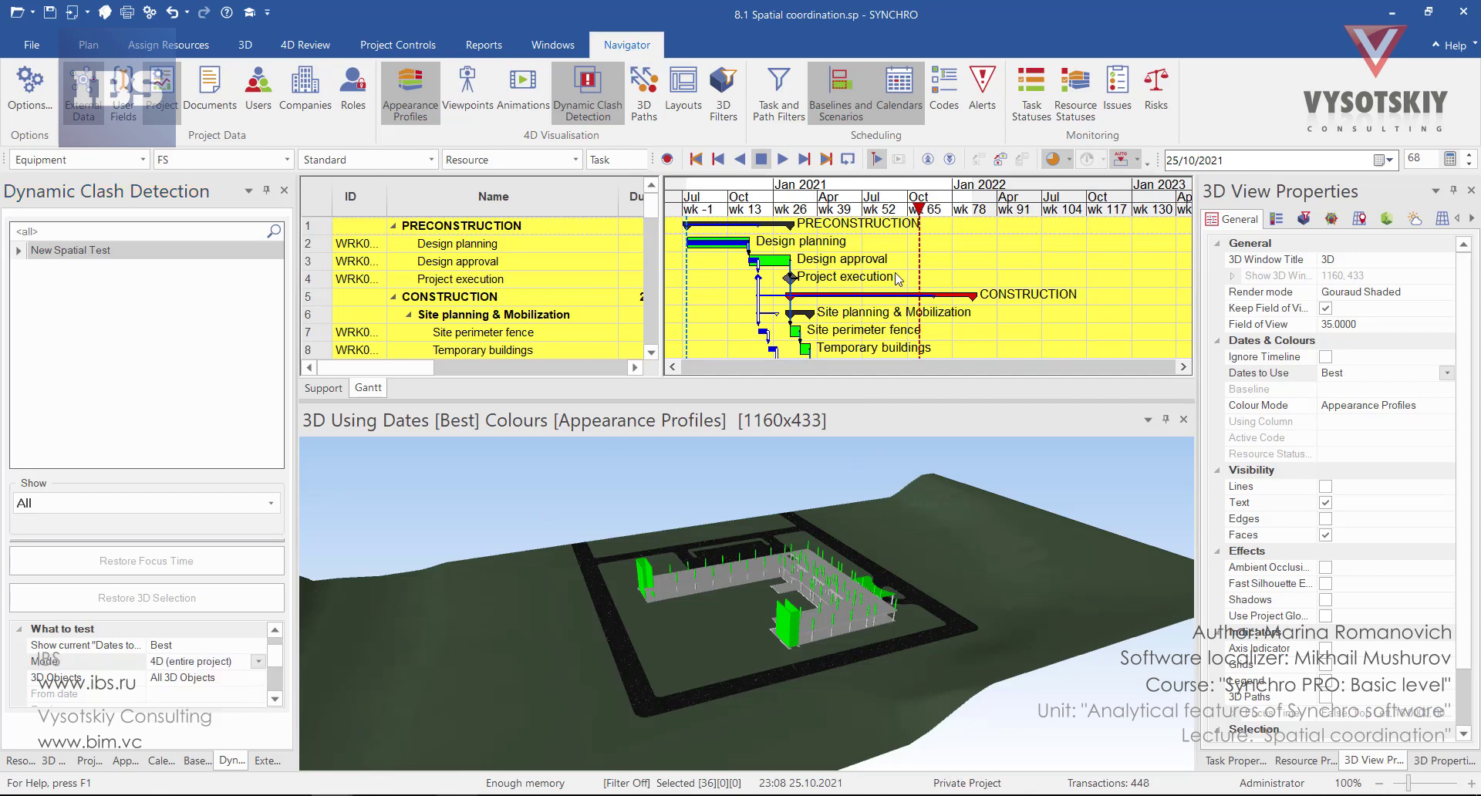
{"action": "scroll", "coordinate": [963, 247], "scroll_direction": "down", "scroll_amount": 1, "text": "ctrl"}
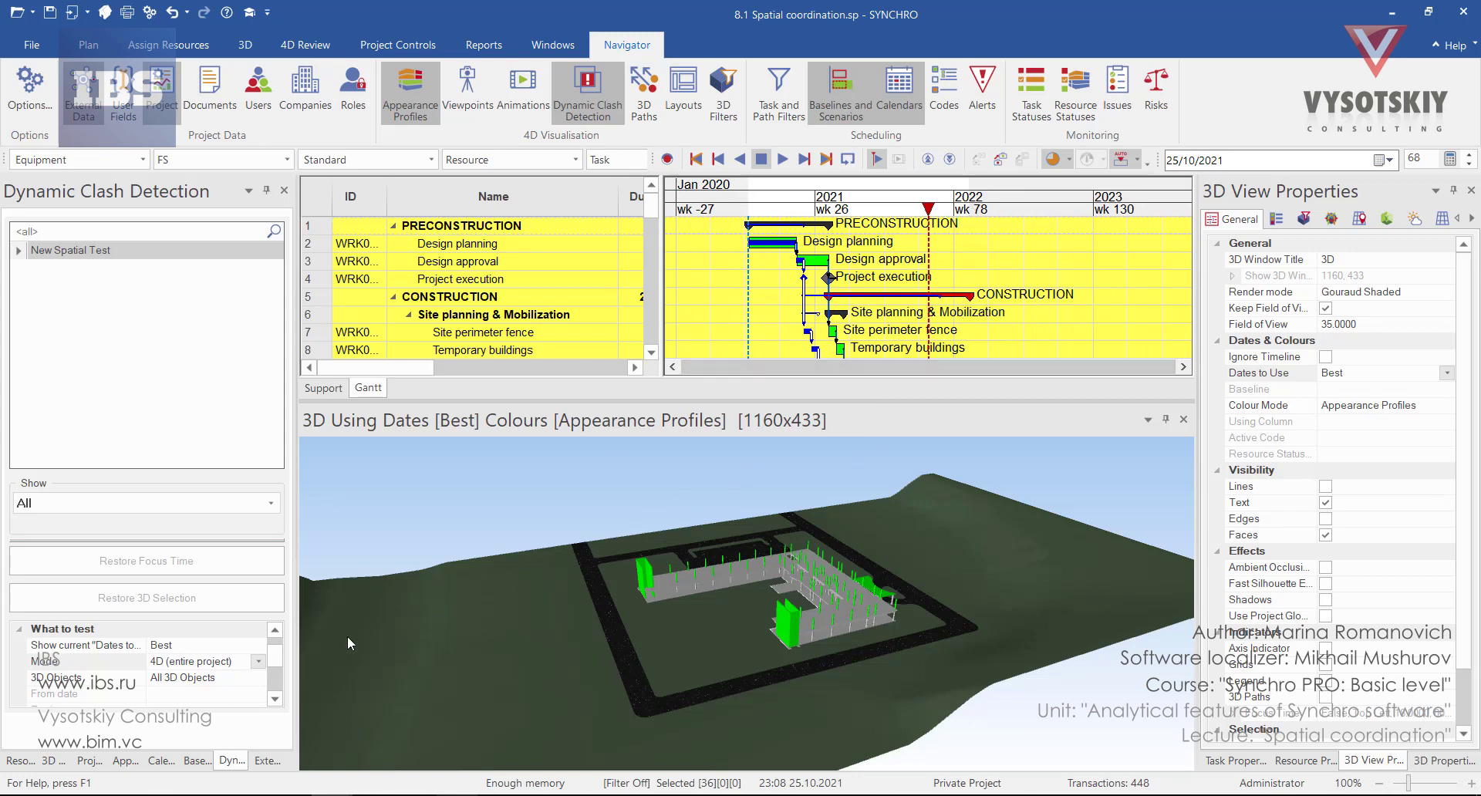
- Try a Time range starting 9 Jul 2020, then settle on Focus Time Snapshot mode
{"action": "left_click", "coordinate": [259, 662]}
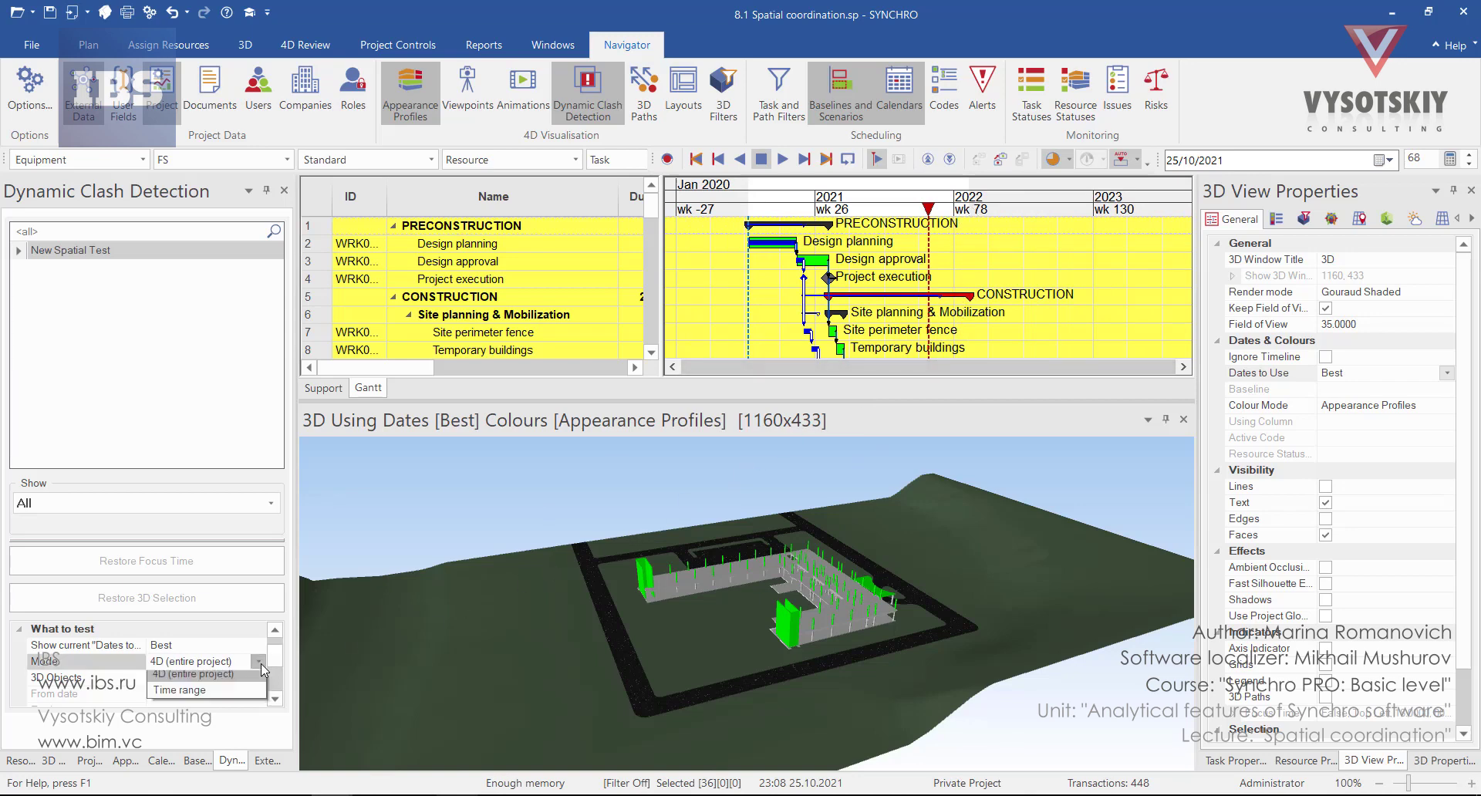
{"action": "left_click", "coordinate": [242, 713]}
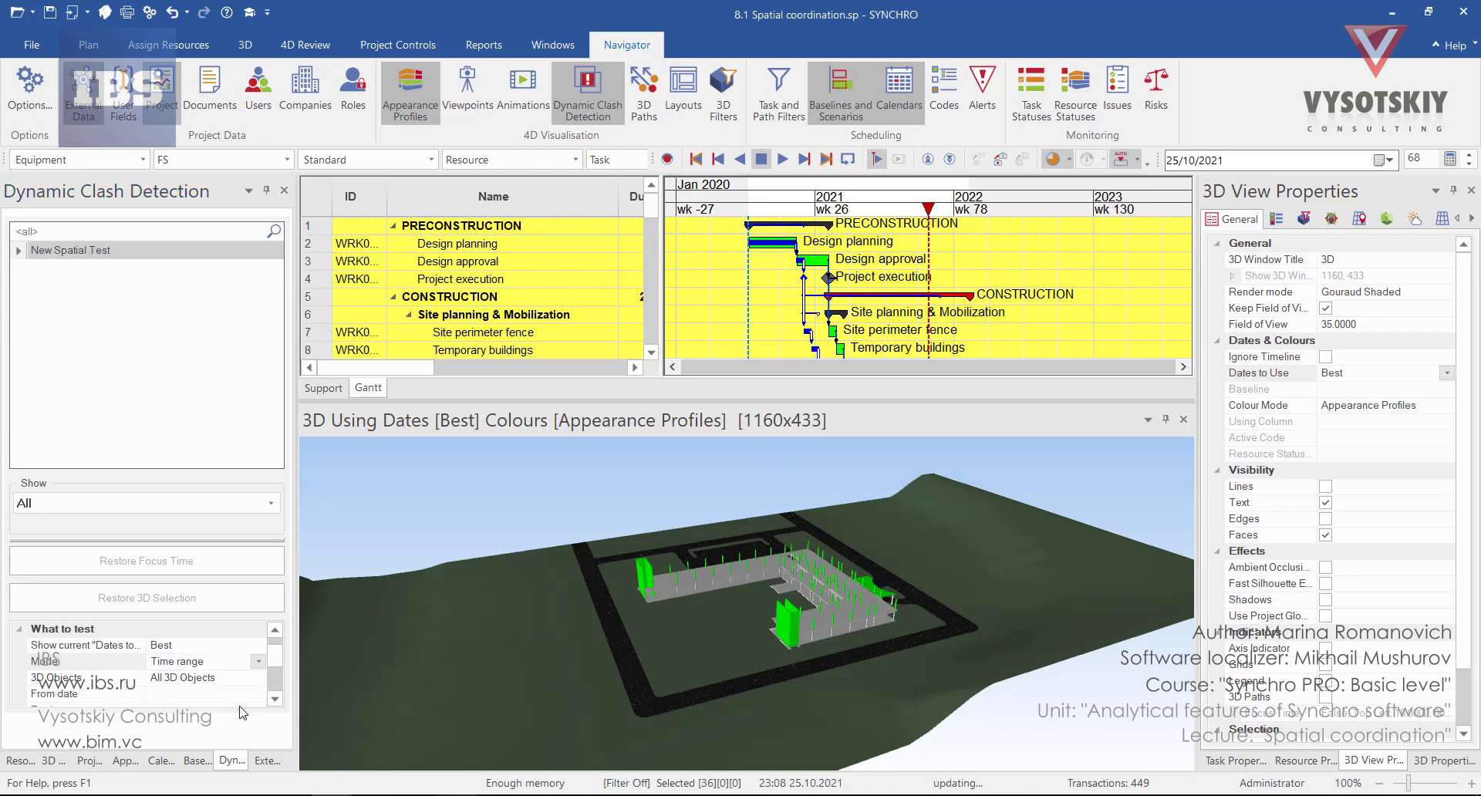
{"action": "scroll", "coordinate": [280, 660], "scroll_direction": "down", "scroll_amount": 2}
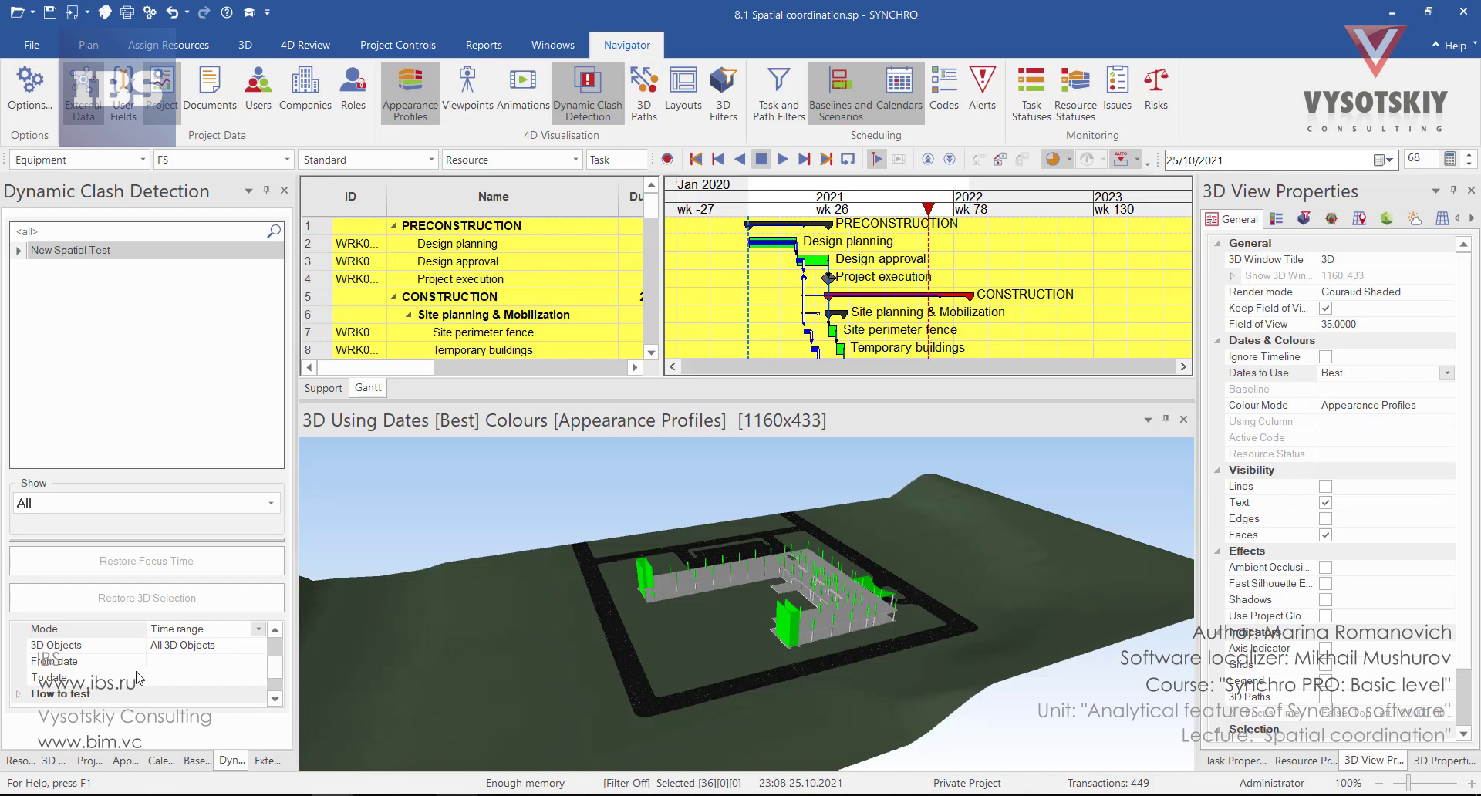
{"action": "left_click", "coordinate": [180, 662]}
{"action": "key", "text": "Tab"}
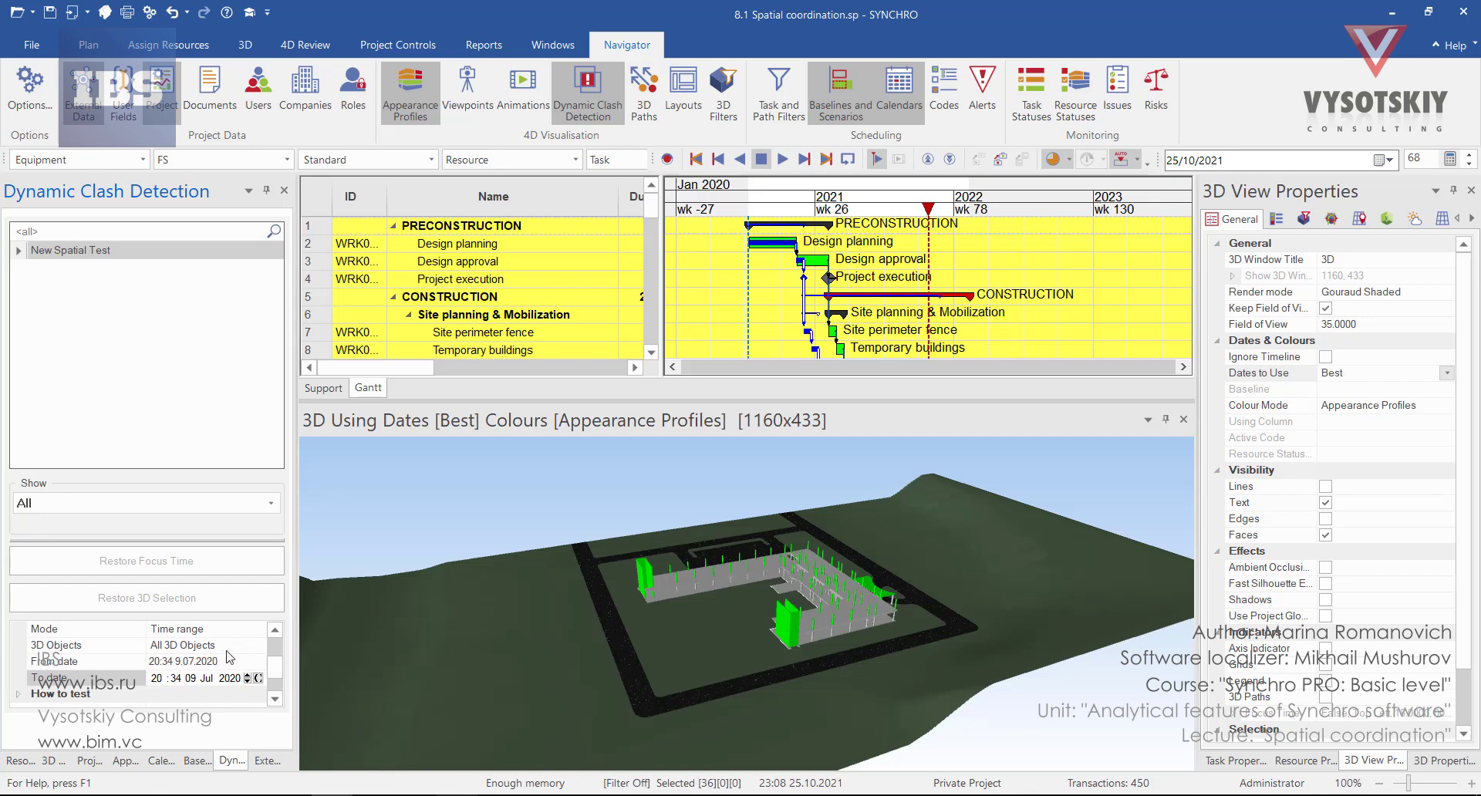
{"action": "left_click", "coordinate": [261, 632]}
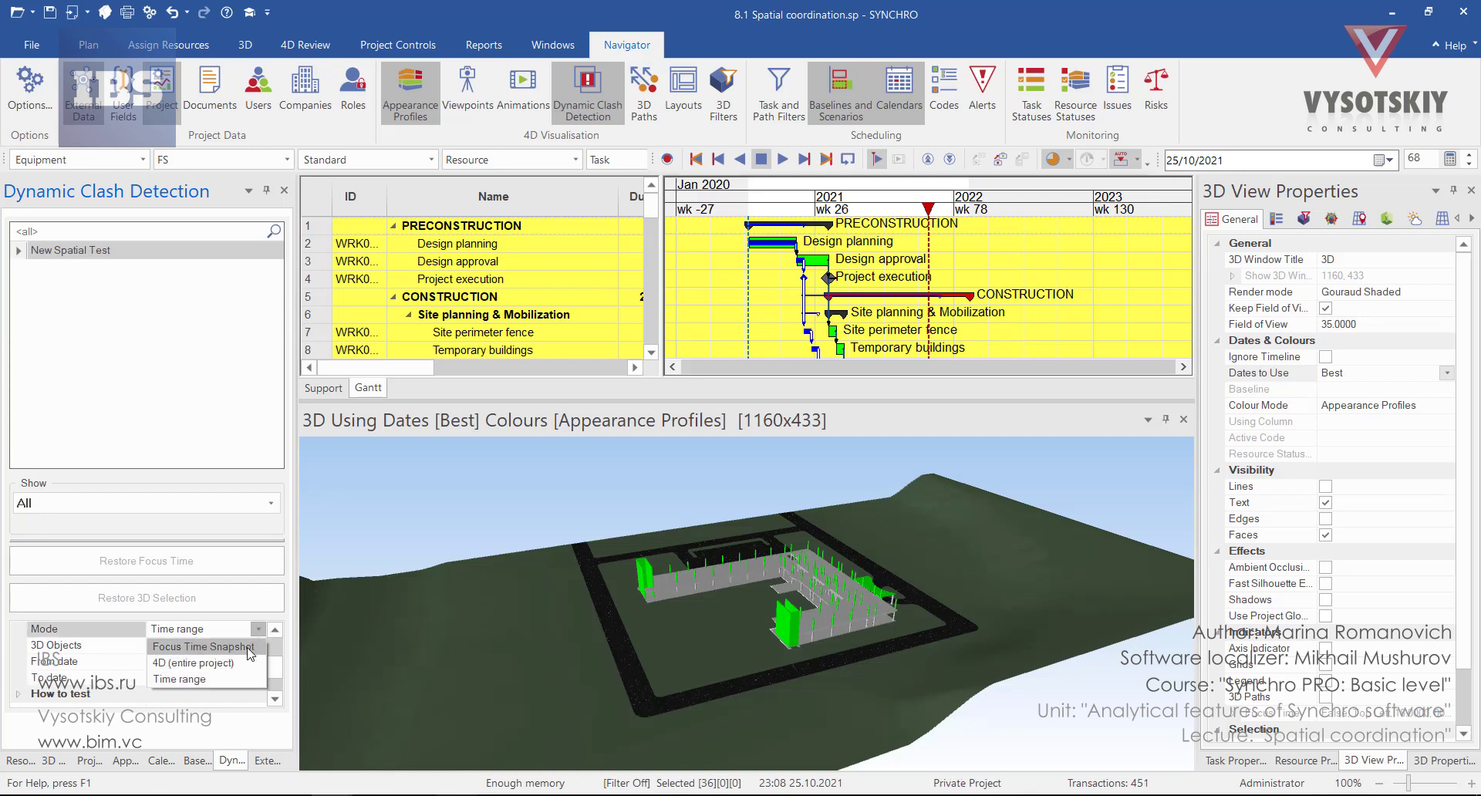
{"action": "left_click", "coordinate": [212, 655]}
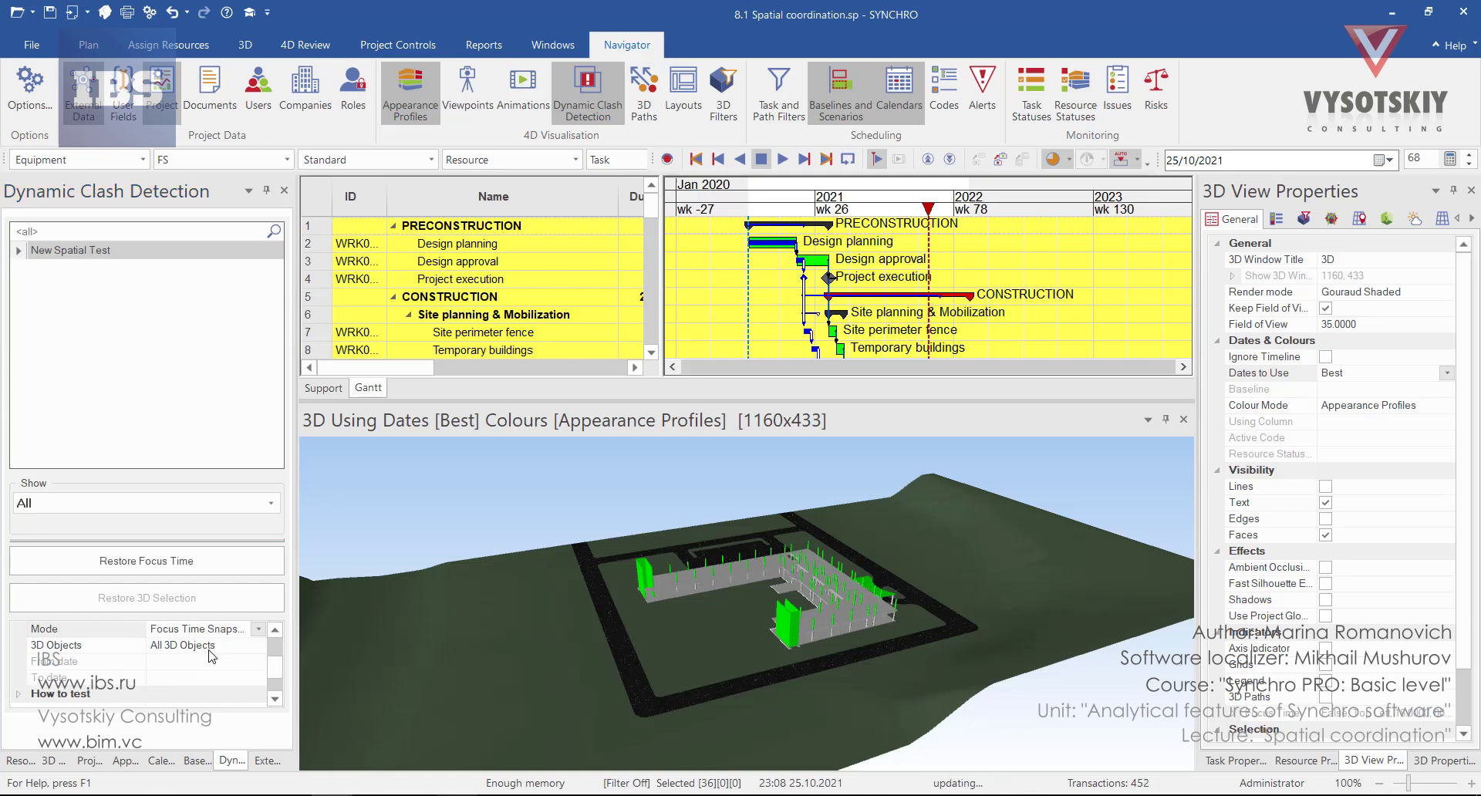
- Set the test's 3D Objects option to Selected 3D Objects
{"action": "left_click", "coordinate": [260, 649]}
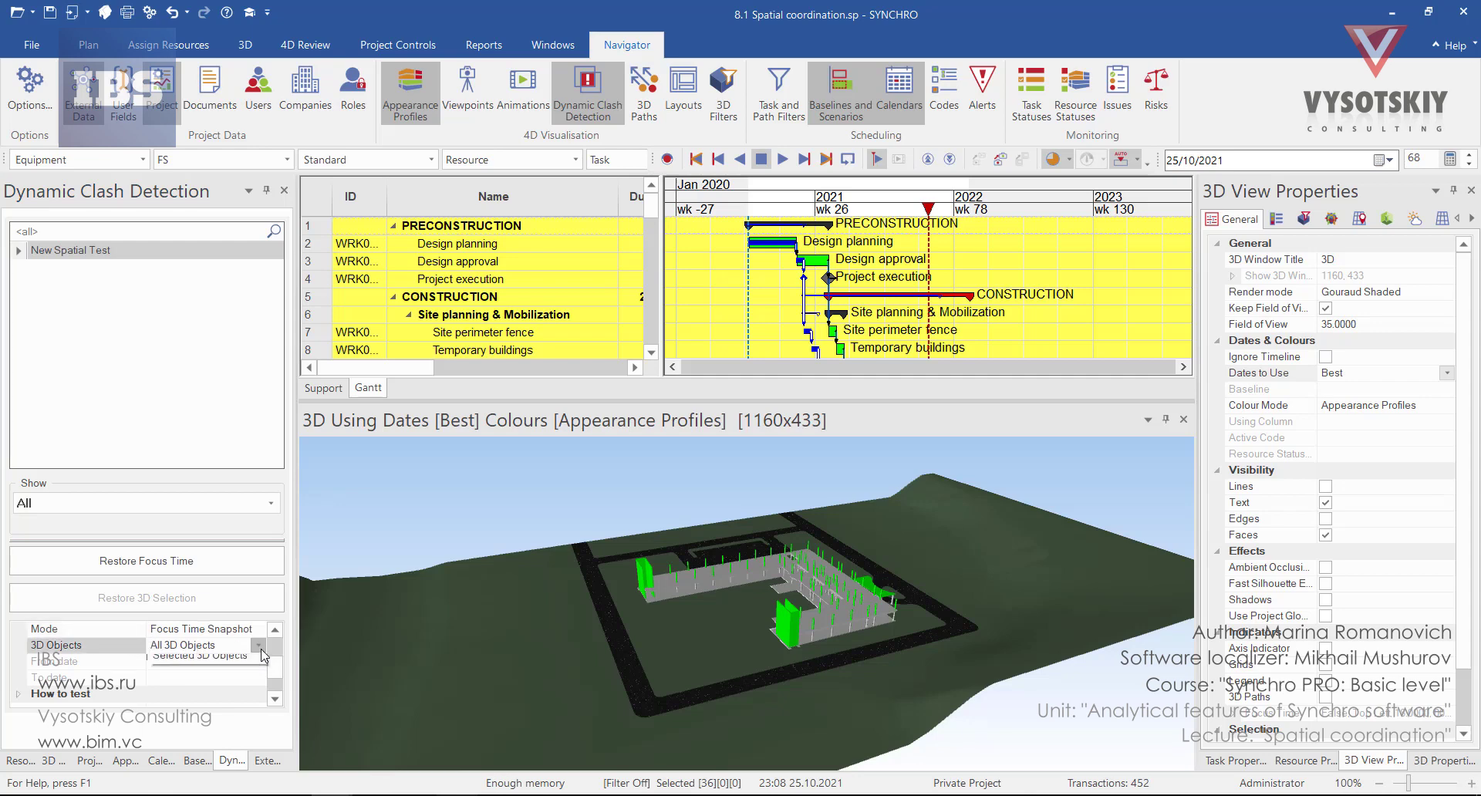
{"action": "left_click", "coordinate": [261, 649]}
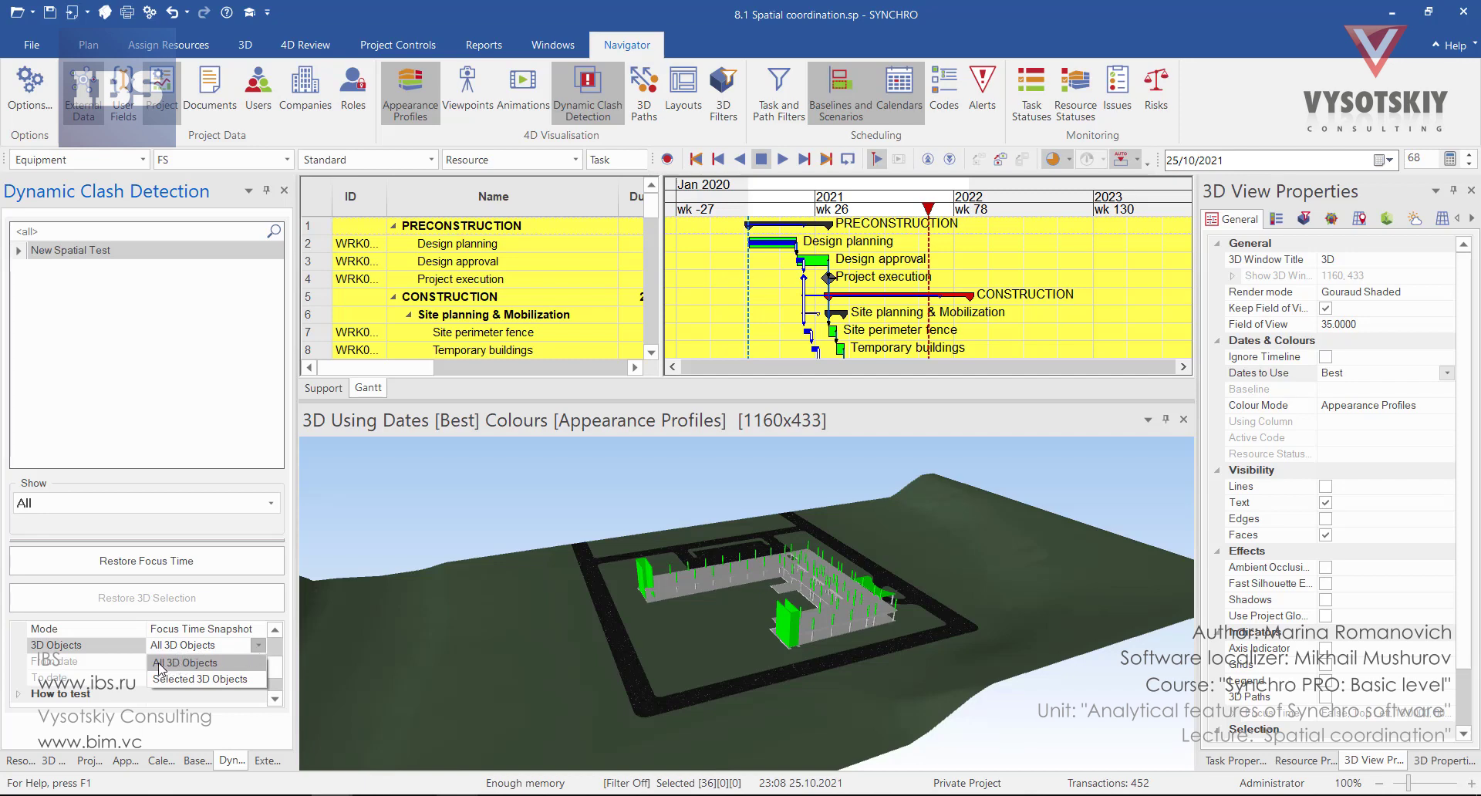
{"action": "left_click", "coordinate": [207, 681]}
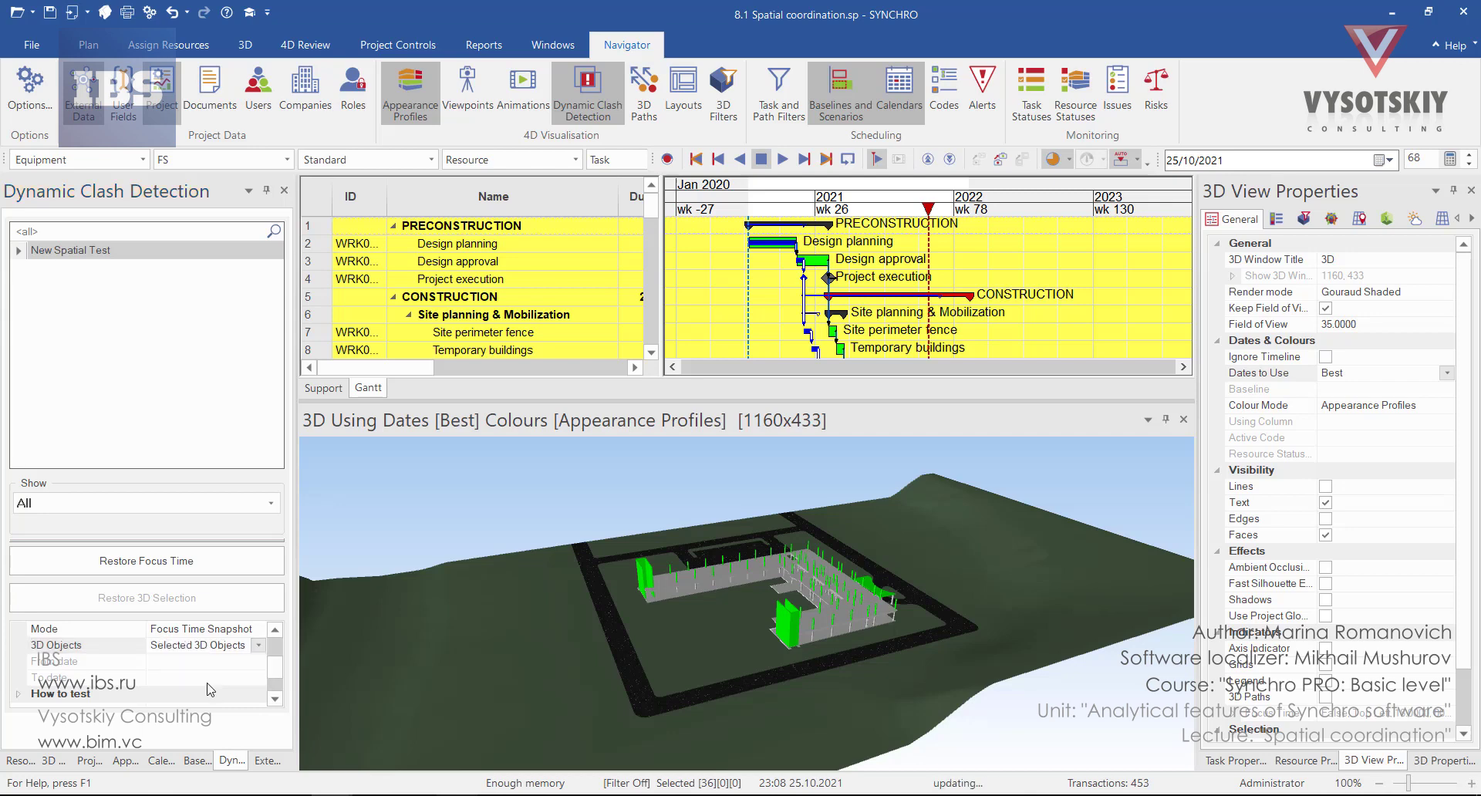
- Select two fence posts and the lower slab section, then zoom out to the whole model
{"action": "double_click", "coordinate": [666, 576]}
{"action": "left_click", "coordinate": [503, 545], "text": "ctrl"}
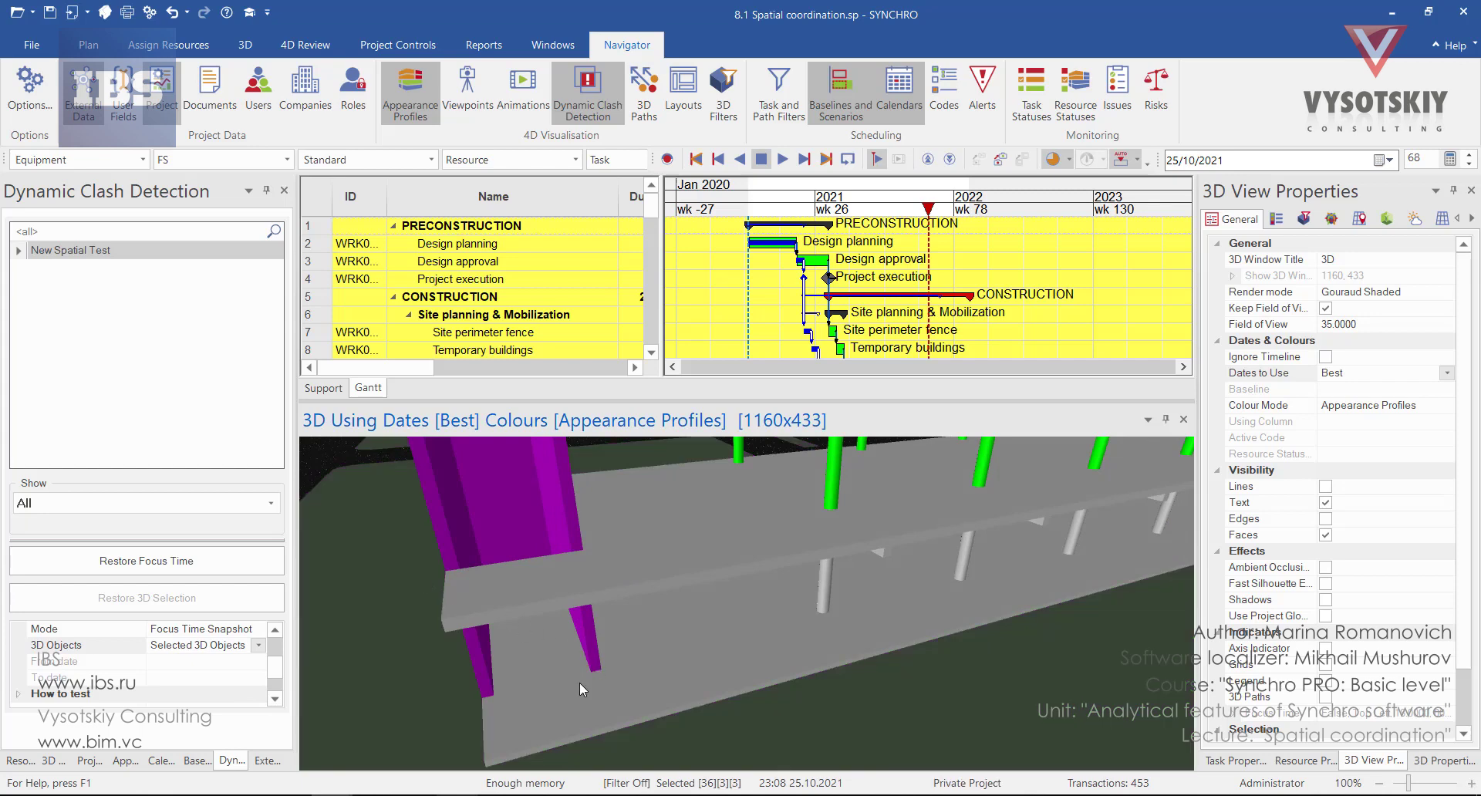
{"action": "left_click", "coordinate": [574, 687], "text": "ctrl"}
{"action": "scroll", "coordinate": [617, 648], "scroll_direction": "down", "scroll_amount": 5}
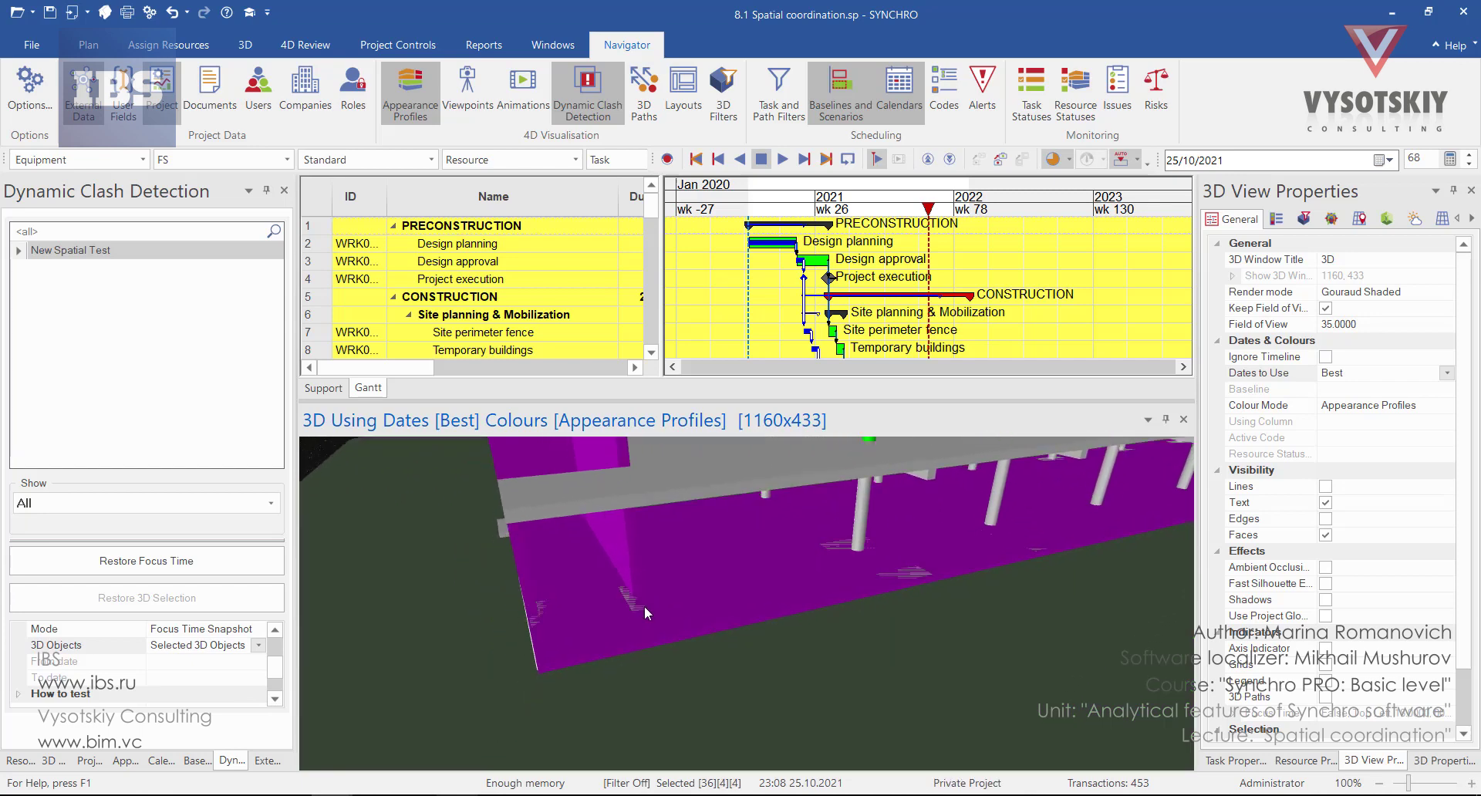
{"action": "scroll", "coordinate": [25, 692], "scroll_direction": "down", "scroll_amount": 1}
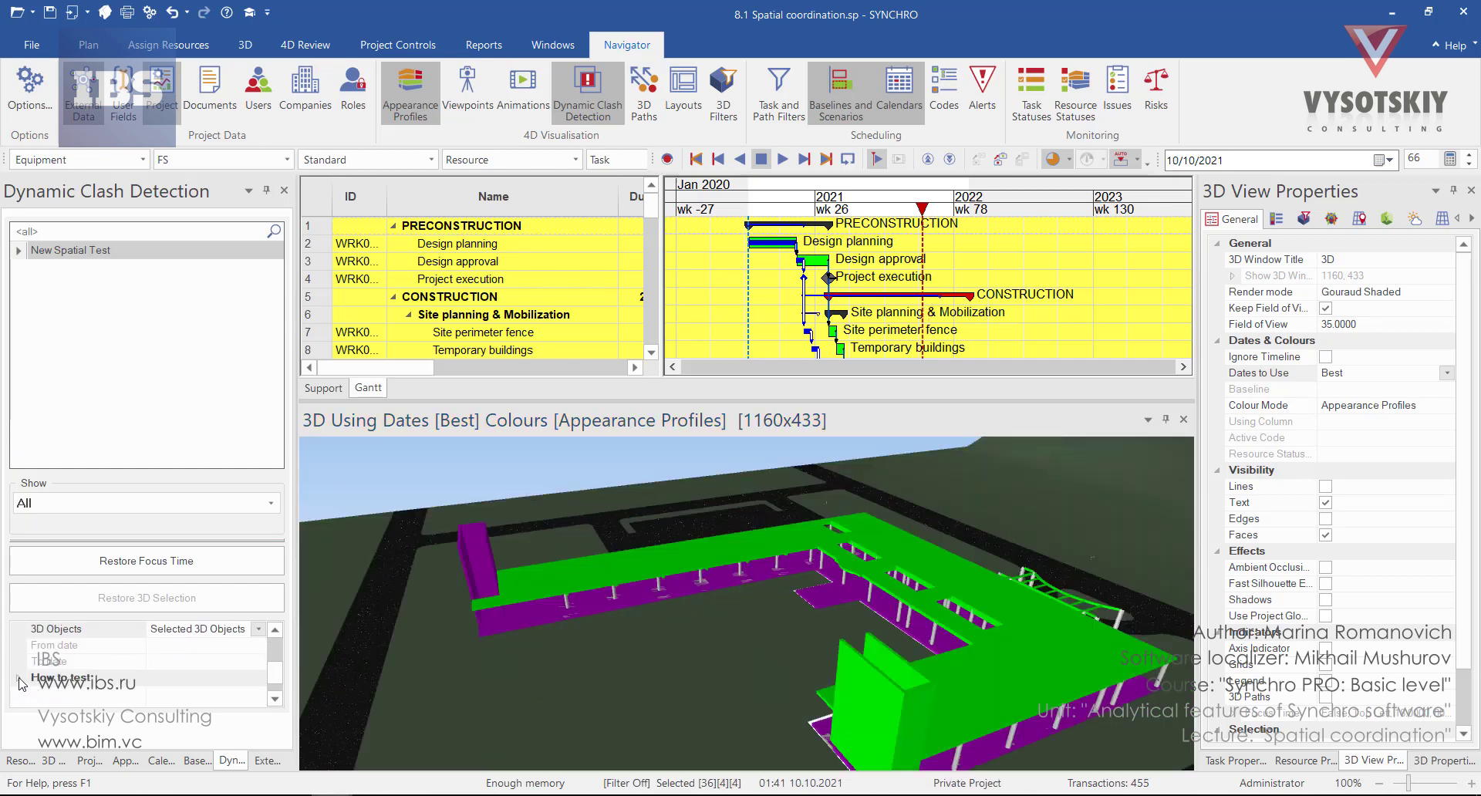
- Set the spatial test's Type to Hard under How to test
{"action": "left_click", "coordinate": [19, 678]}
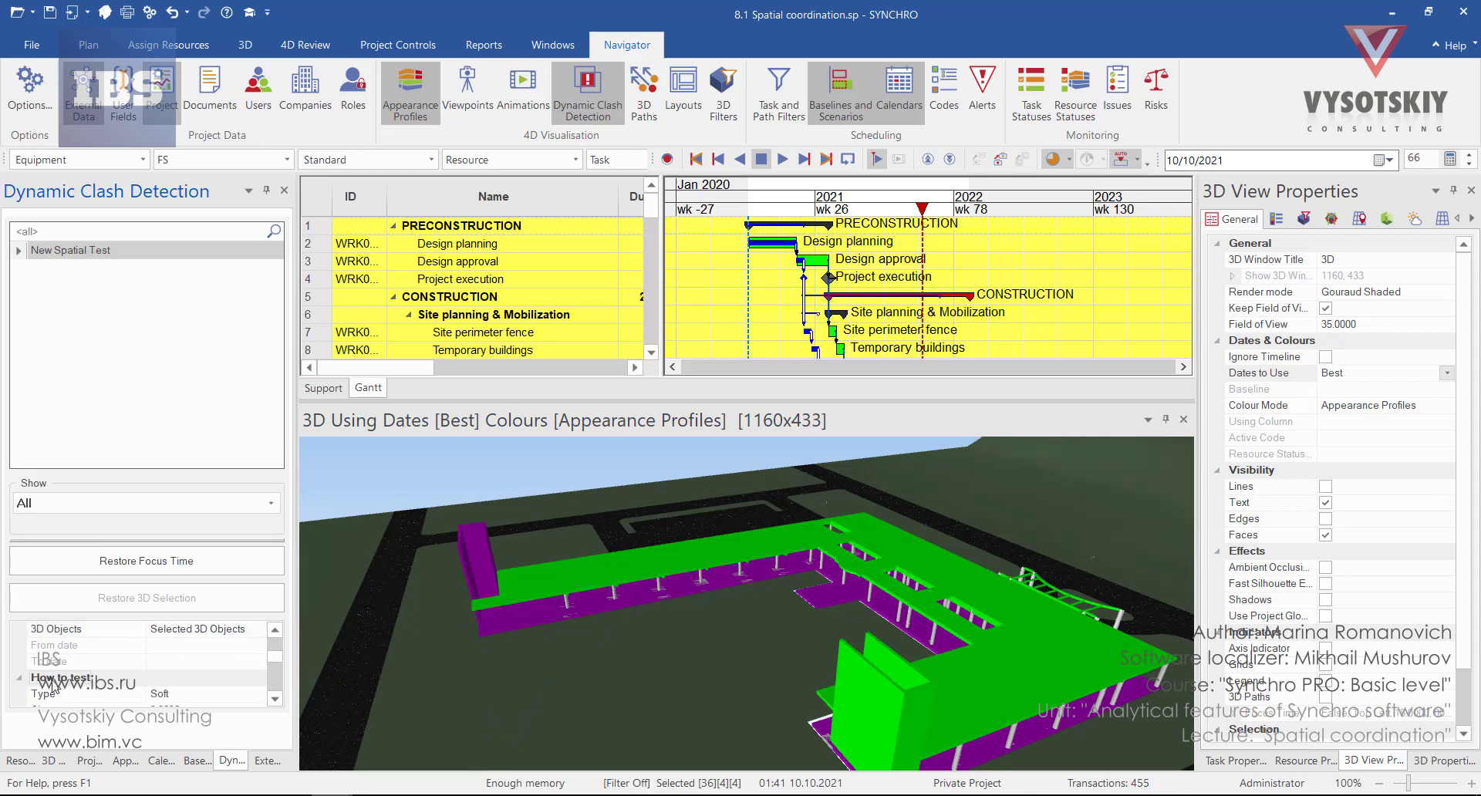
{"action": "scroll", "coordinate": [155, 689], "scroll_direction": "down", "scroll_amount": 2}
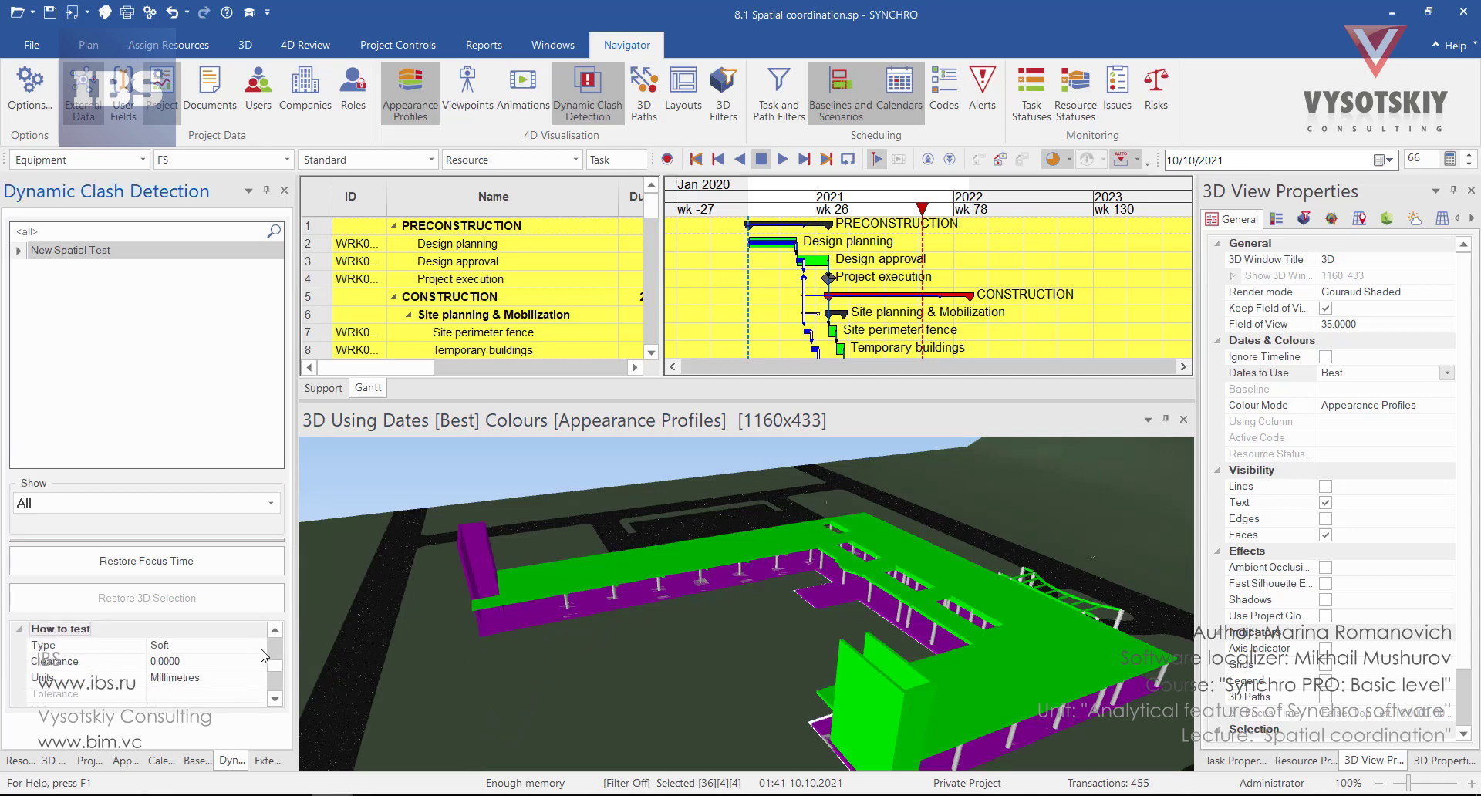
{"action": "left_click", "coordinate": [260, 647]}
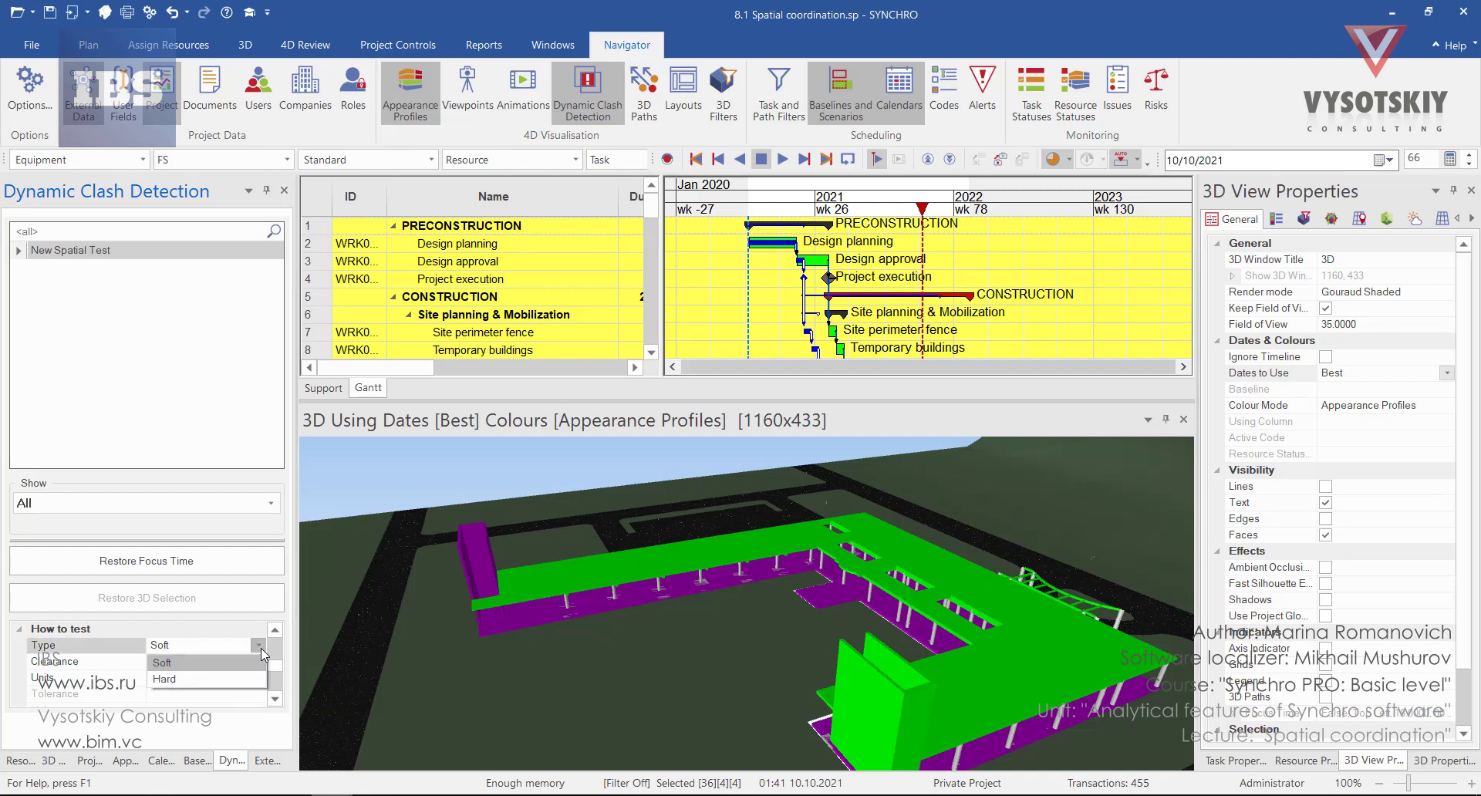
{"action": "left_click", "coordinate": [206, 663]}
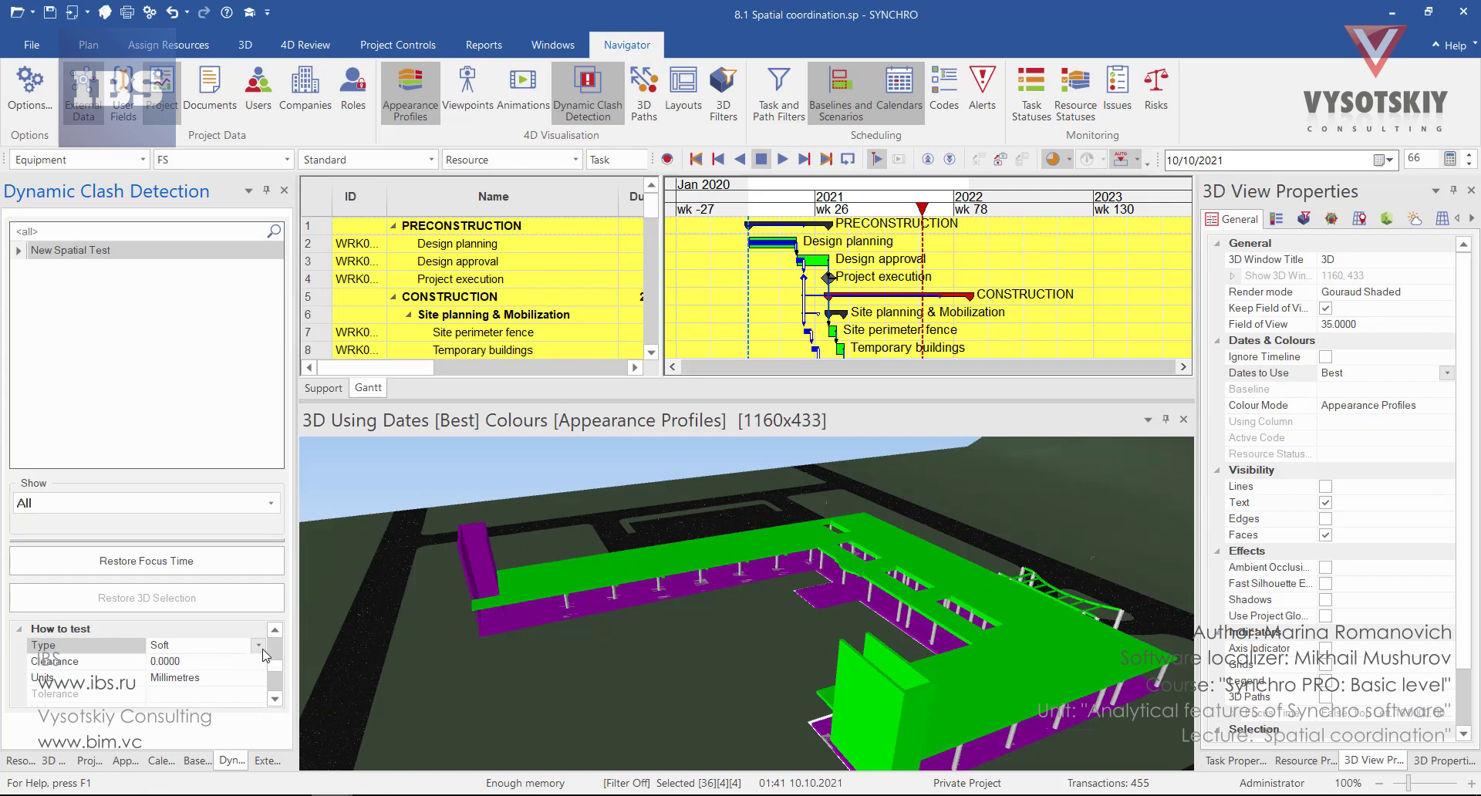
{"action": "left_click", "coordinate": [258, 645]}
{"action": "left_click", "coordinate": [233, 676]}
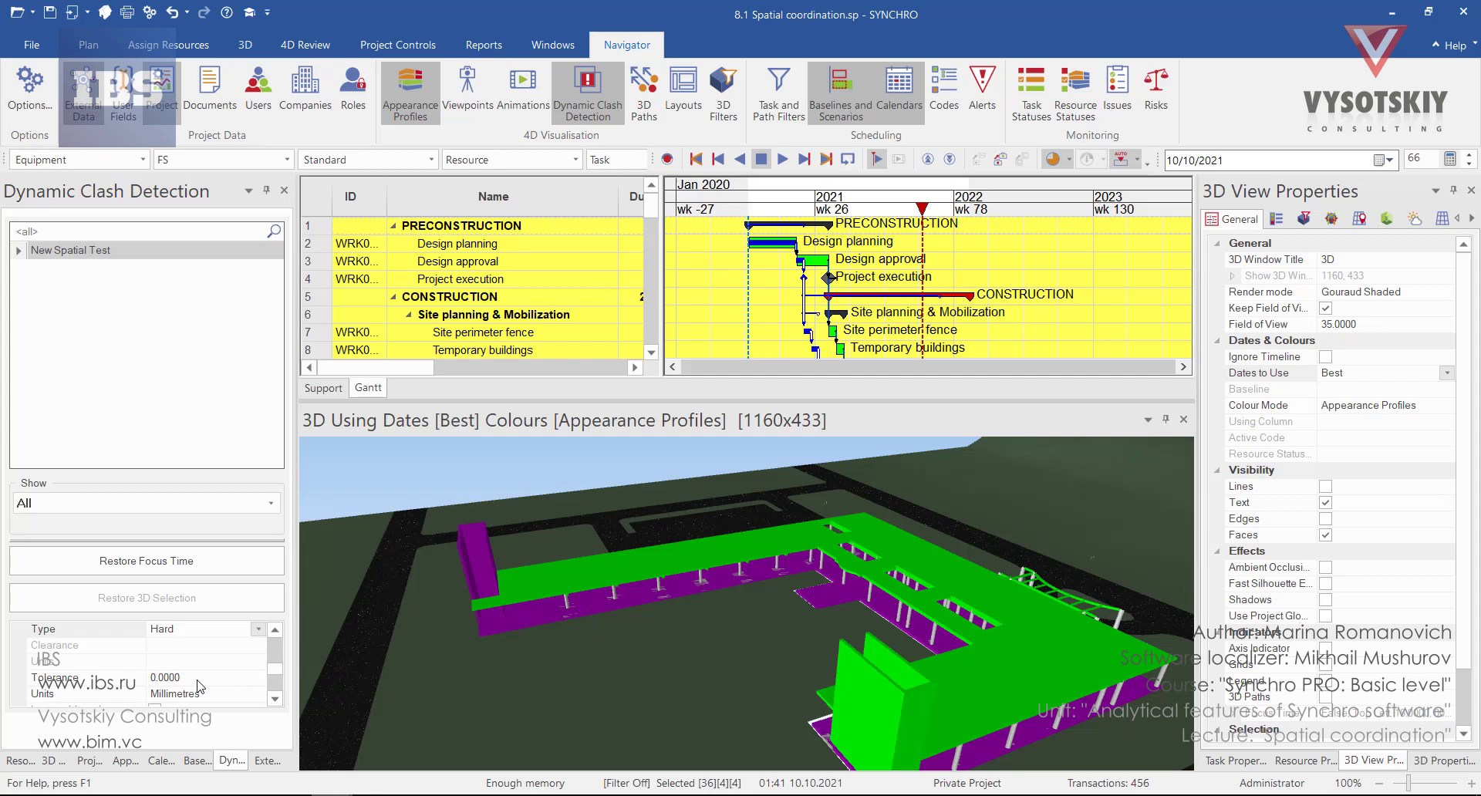
{"action": "scroll", "coordinate": [199, 685], "scroll_direction": "down", "scroll_amount": 1}
- Set the Tolerance to 15, keeping Millimetres as the unit
{"action": "left_click", "coordinate": [218, 664]}
{"action": "left_click_drag", "start_coordinate": [189, 659], "coordinate": [144, 658]}
{"action": "scroll", "coordinate": [144, 658], "scroll_direction": "up", "scroll_amount": 1}
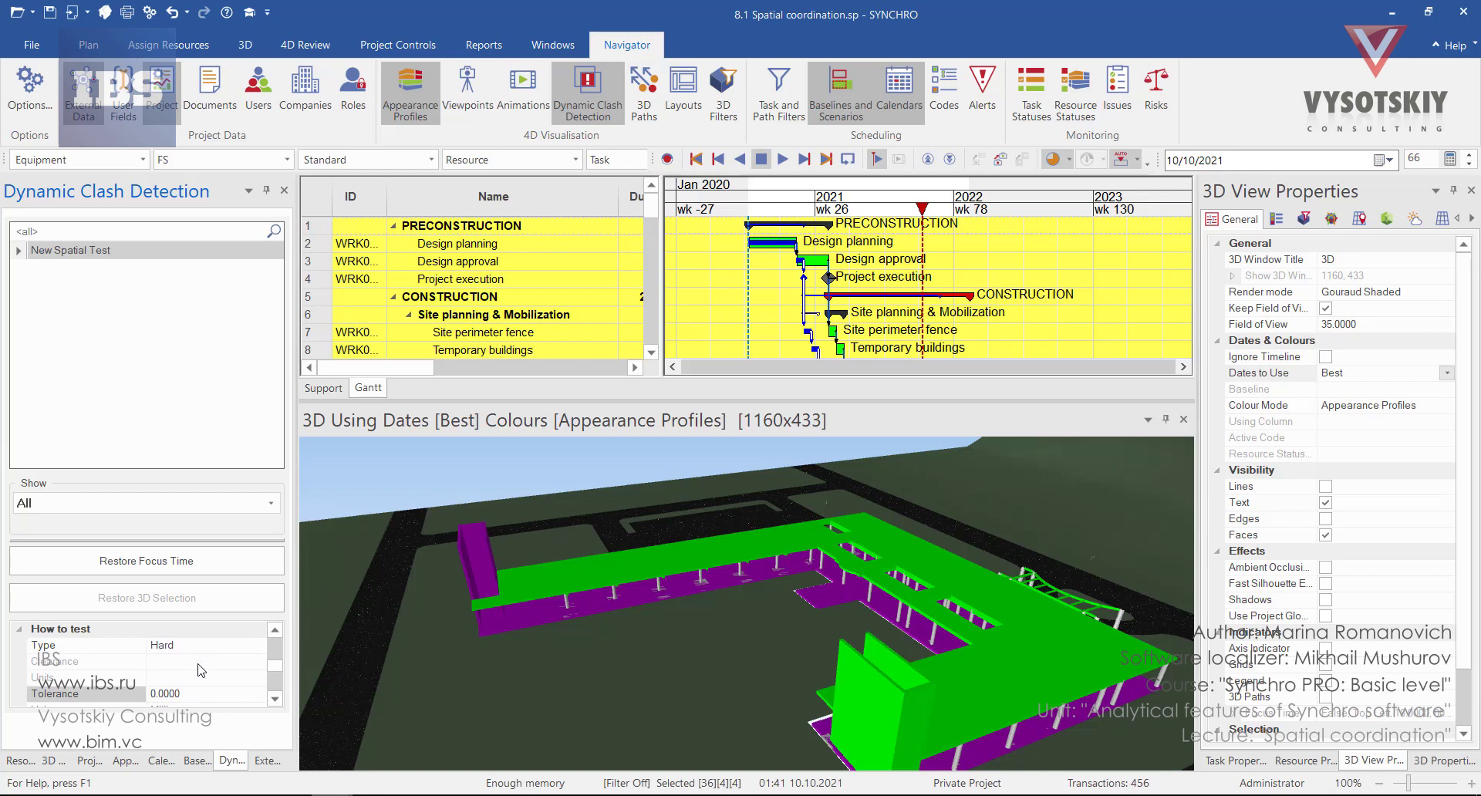
{"action": "double_click", "coordinate": [163, 679]}
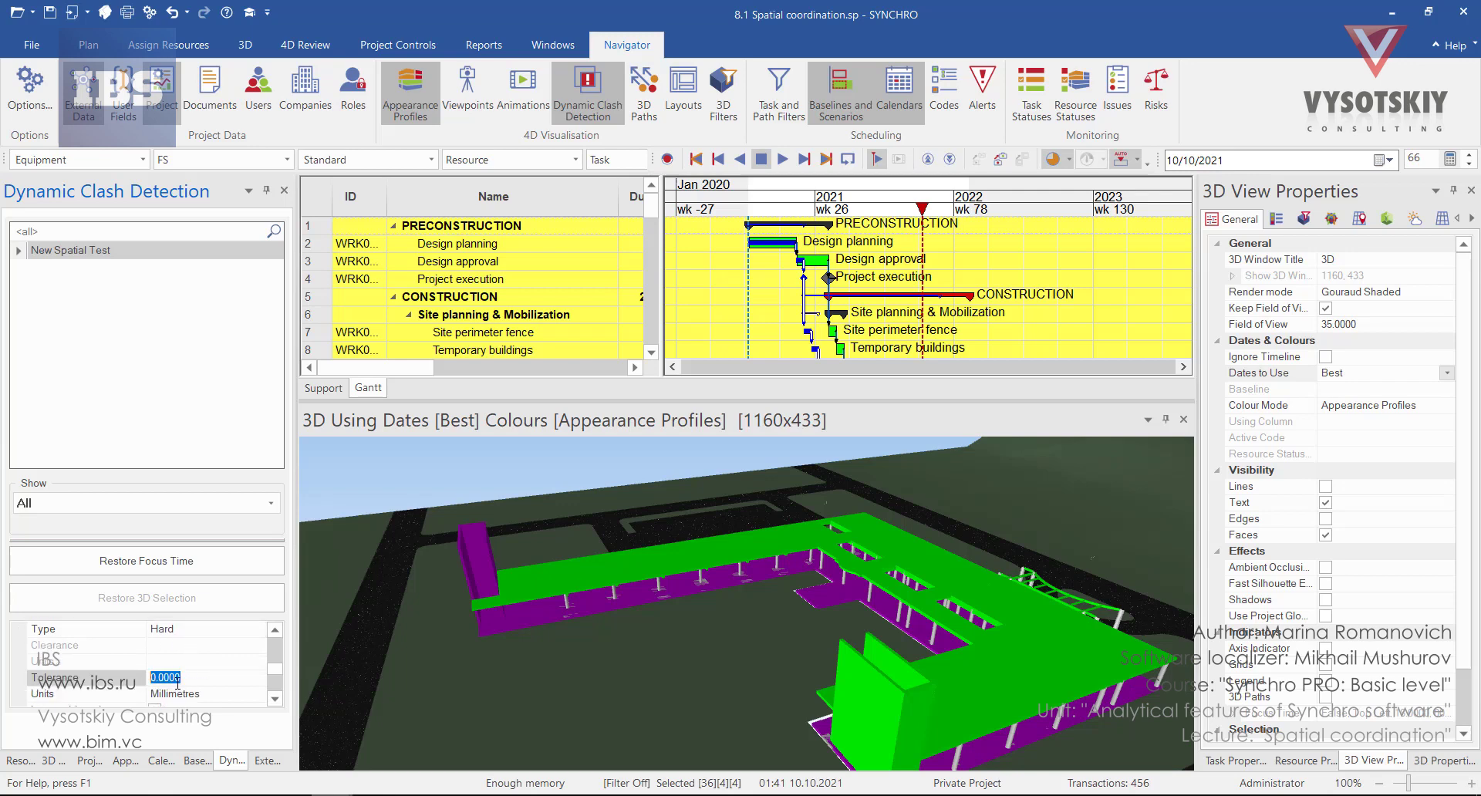
{"action": "type", "text": "15"}
{"action": "key", "text": "Return"}
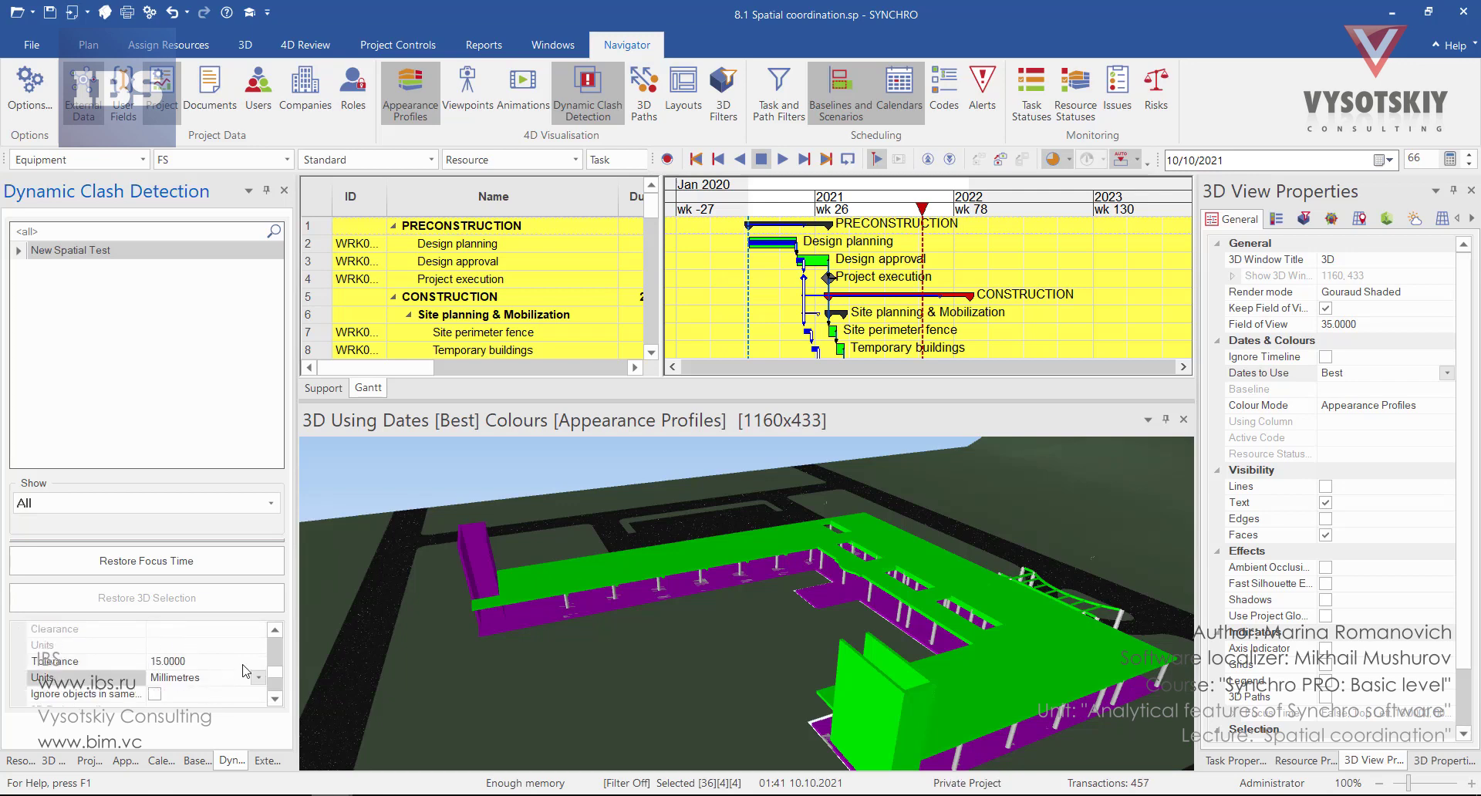
{"action": "left_click", "coordinate": [259, 677]}
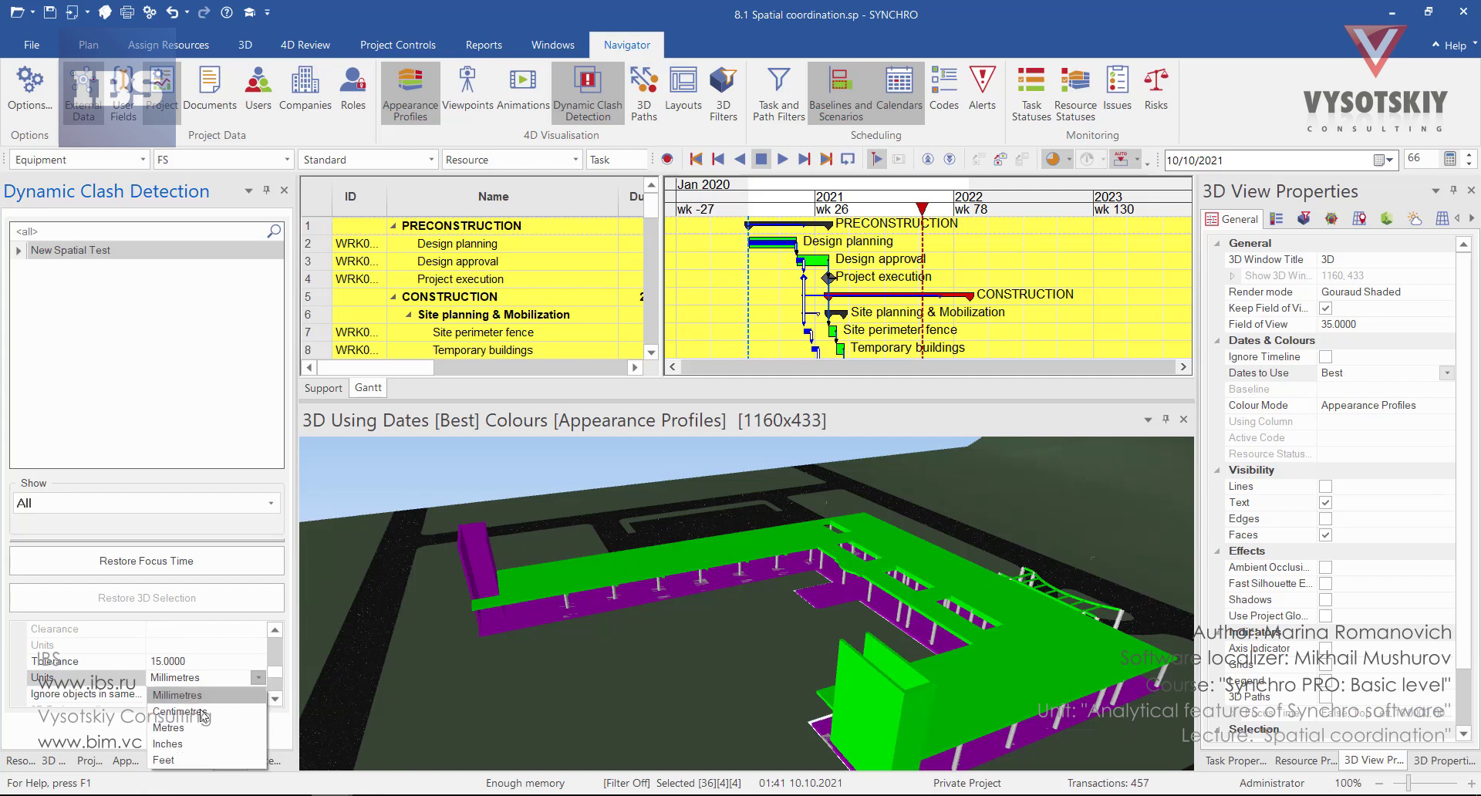
{"action": "left_click", "coordinate": [234, 701]}
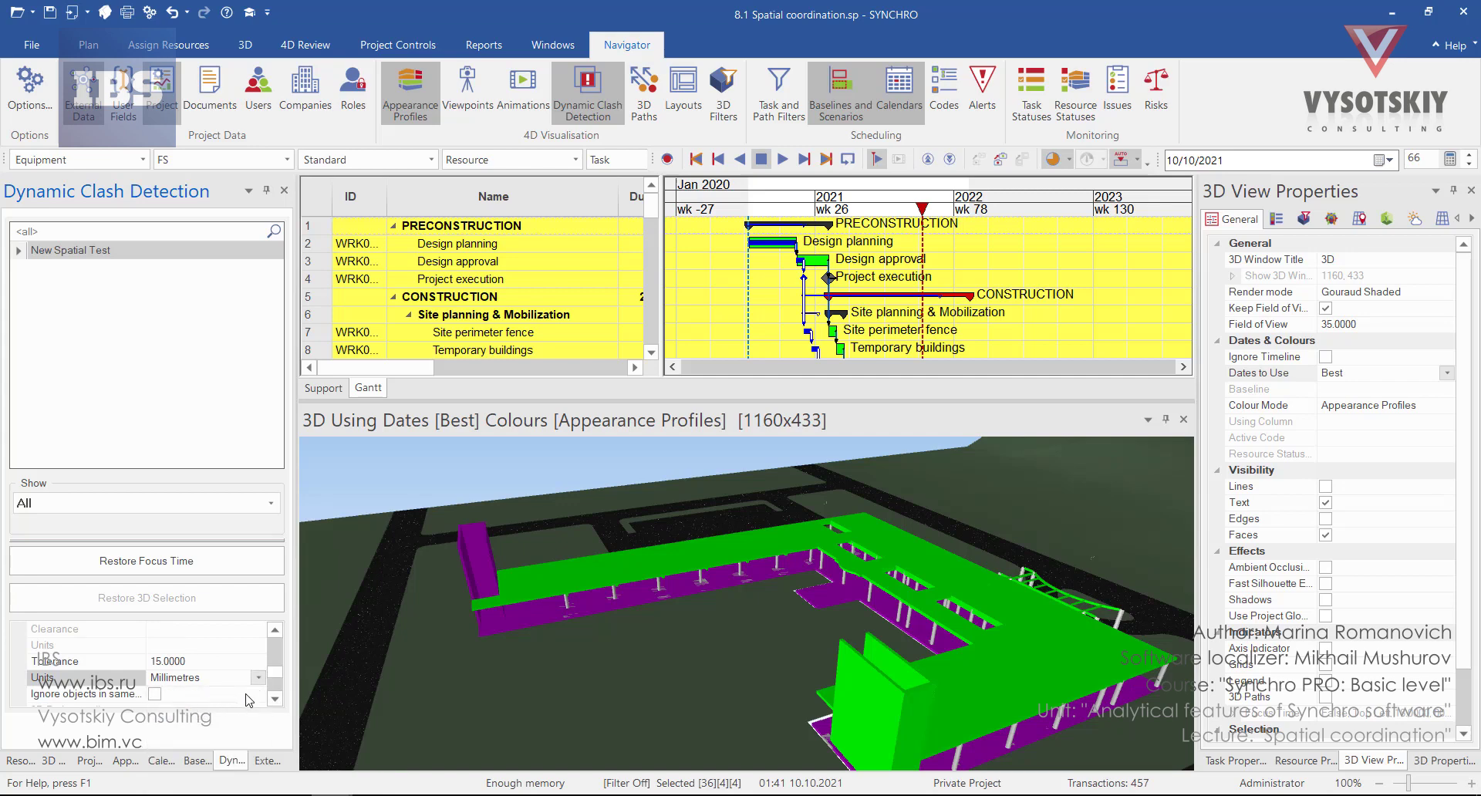
{"action": "scroll", "coordinate": [276, 703], "scroll_direction": "down", "scroll_amount": 1}
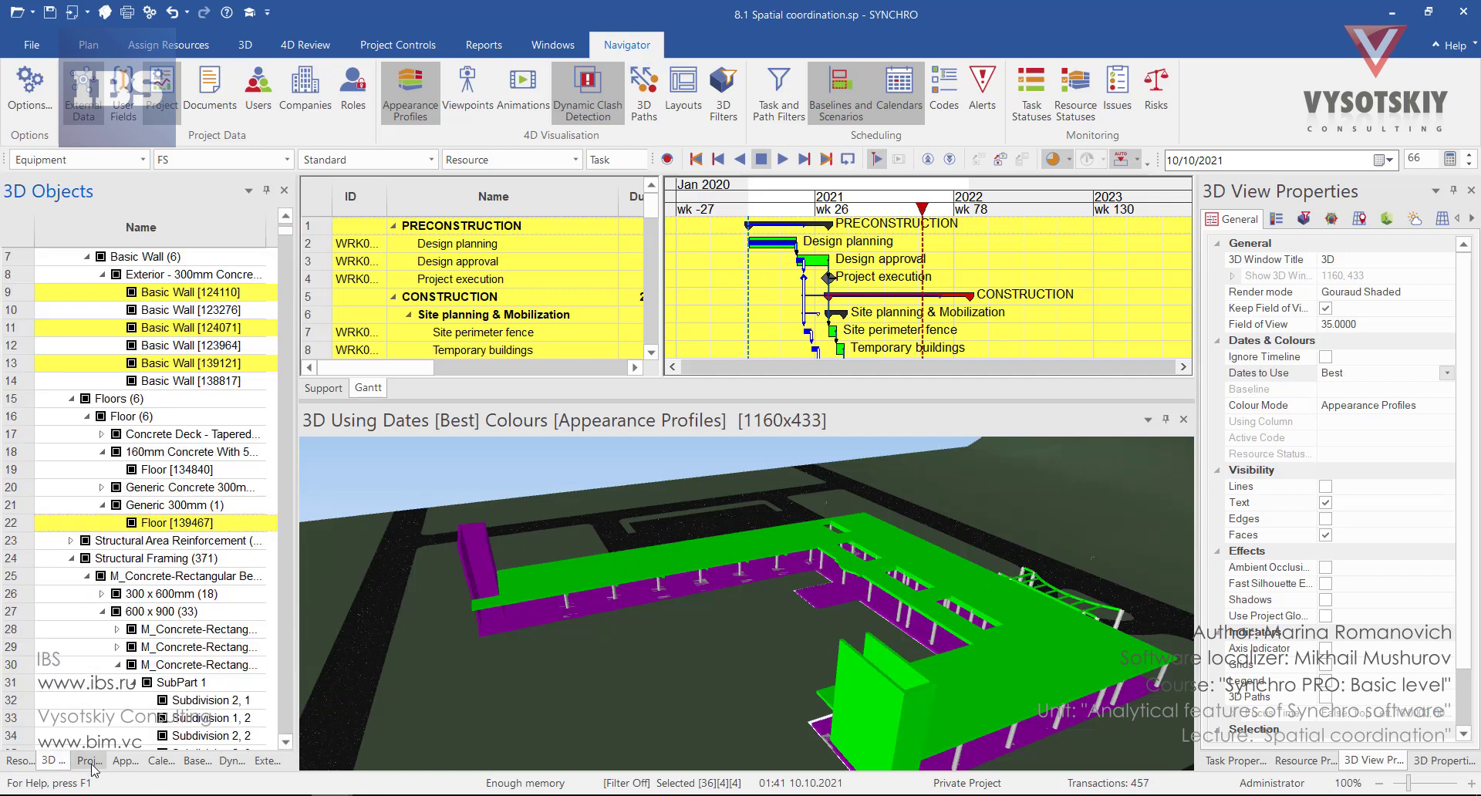
{"action": "scroll", "coordinate": [151, 345], "scroll_direction": "up", "scroll_amount": 2}
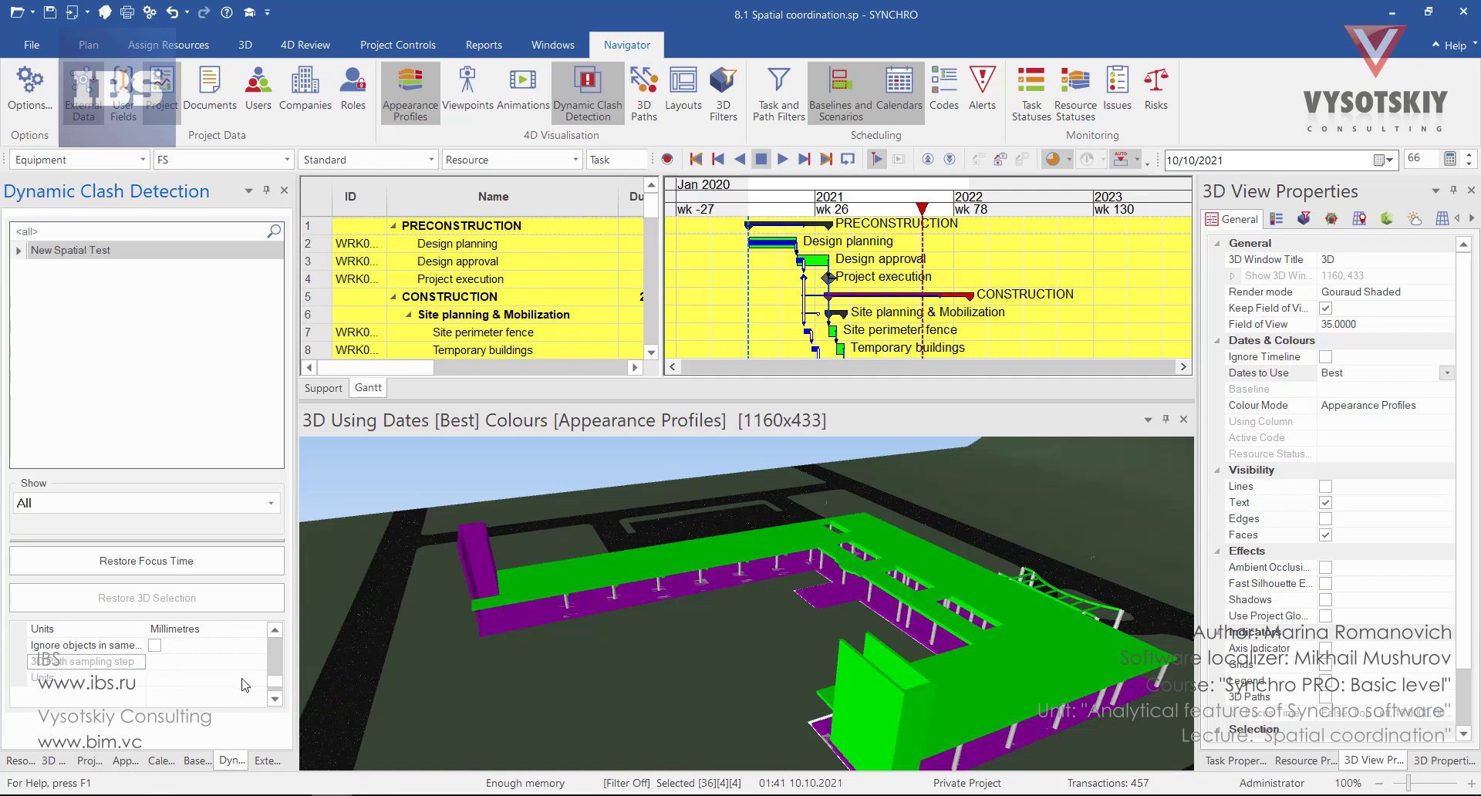
- Run the New Spatial Test and dismiss the no-clashes-found message
{"action": "scroll", "coordinate": [245, 685], "scroll_direction": "up", "scroll_amount": 3}
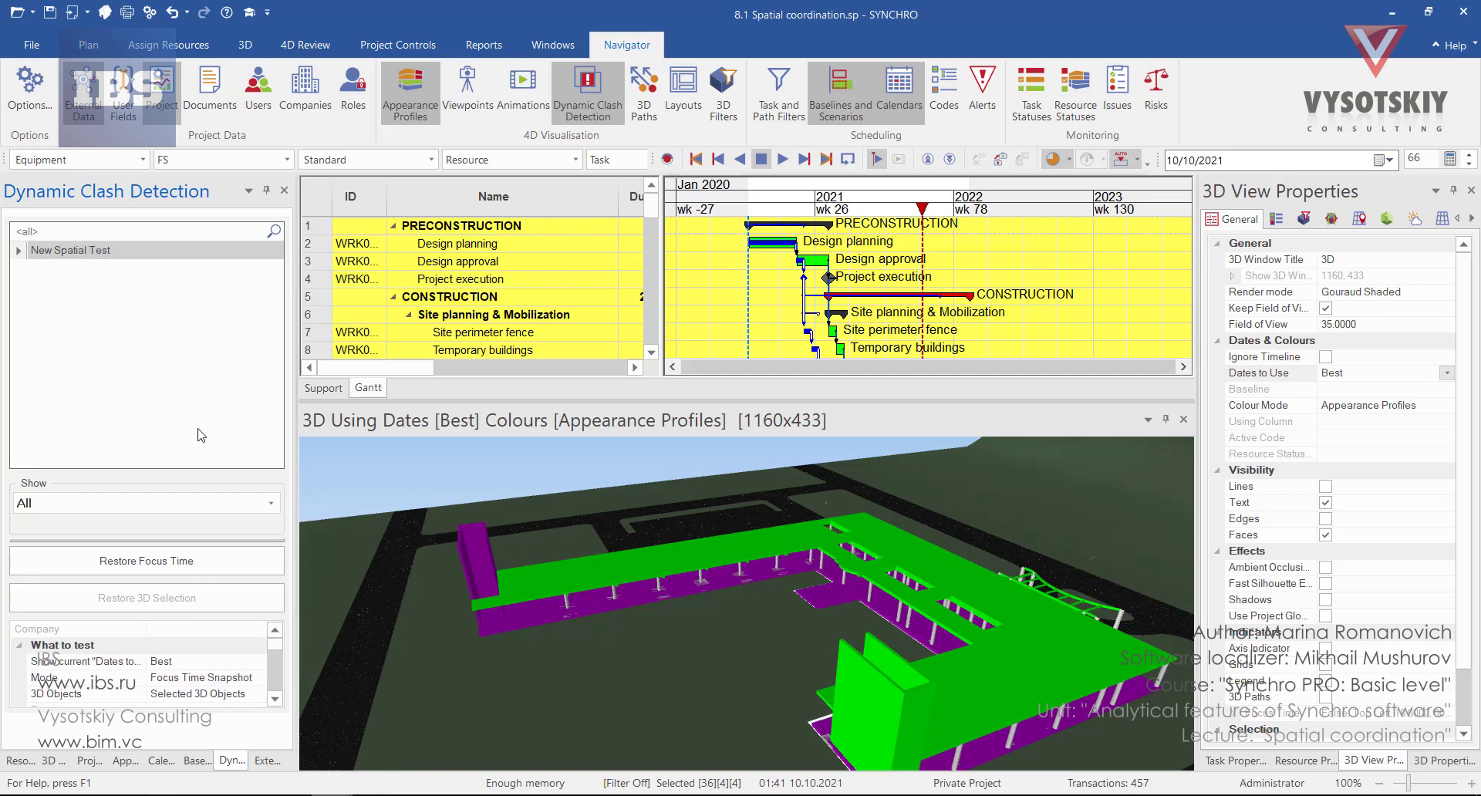
{"action": "scroll", "coordinate": [166, 645], "scroll_direction": "down", "scroll_amount": 5}
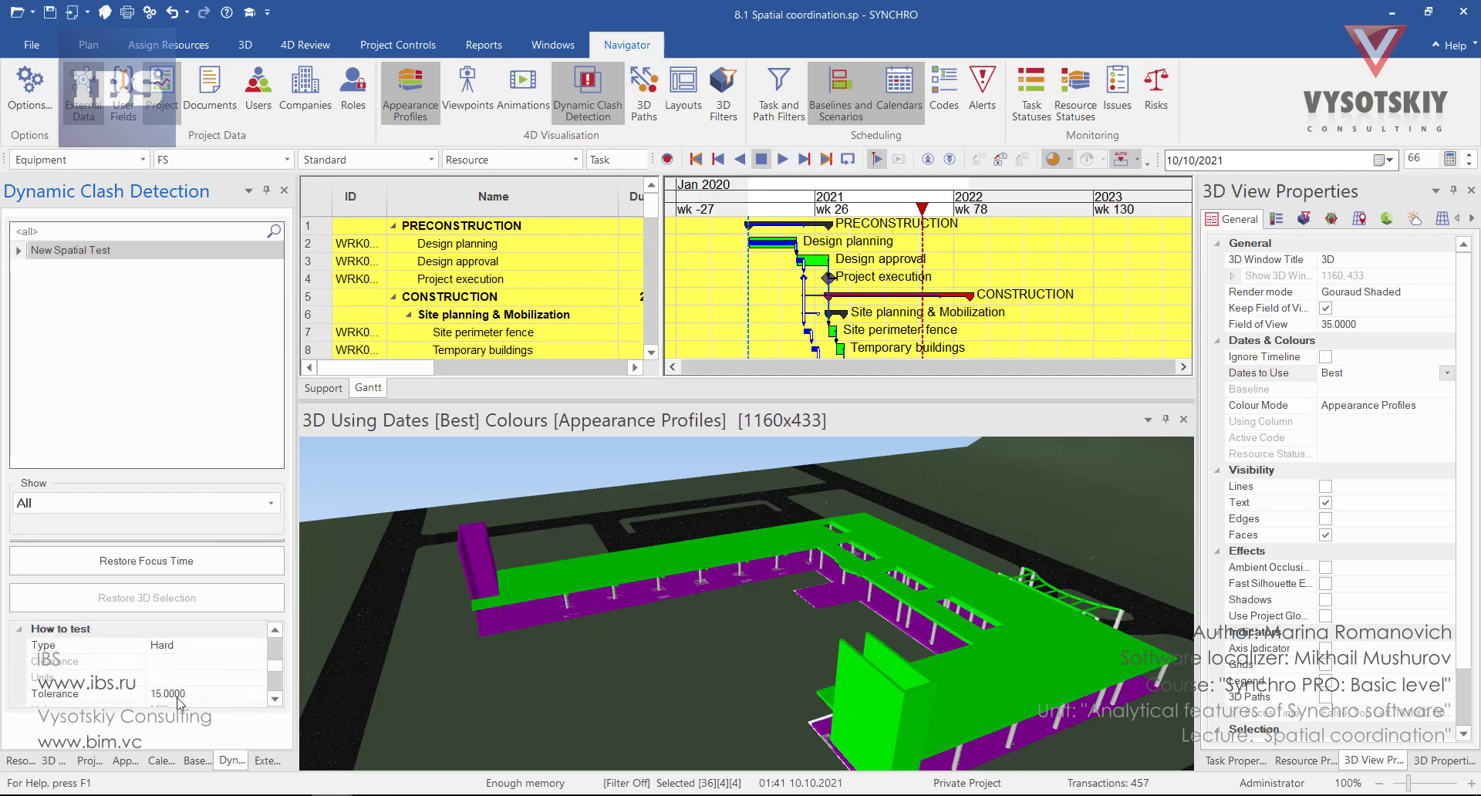
{"action": "scroll", "coordinate": [179, 698], "scroll_direction": "up", "scroll_amount": 5}
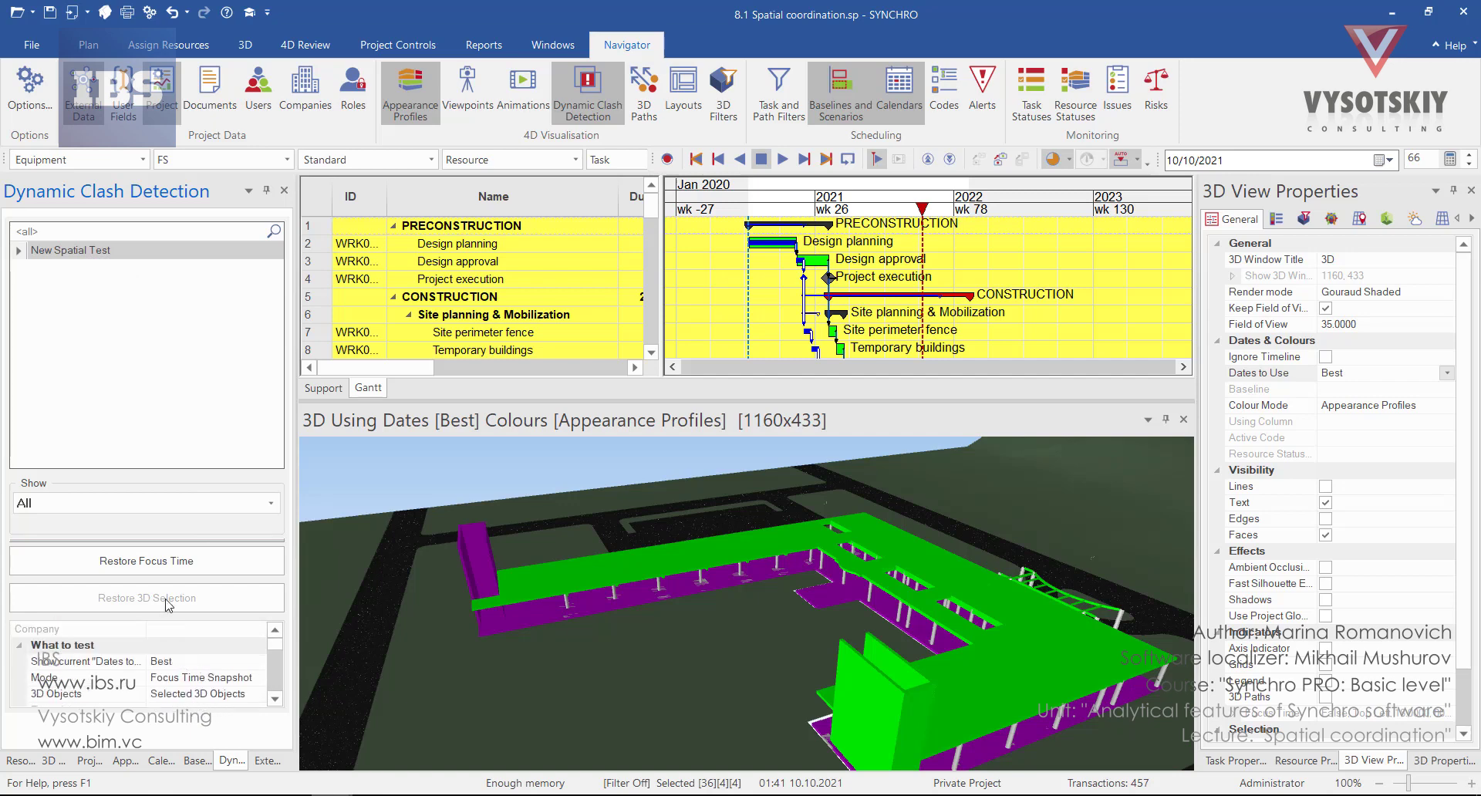
{"action": "right_click", "coordinate": [98, 255]}
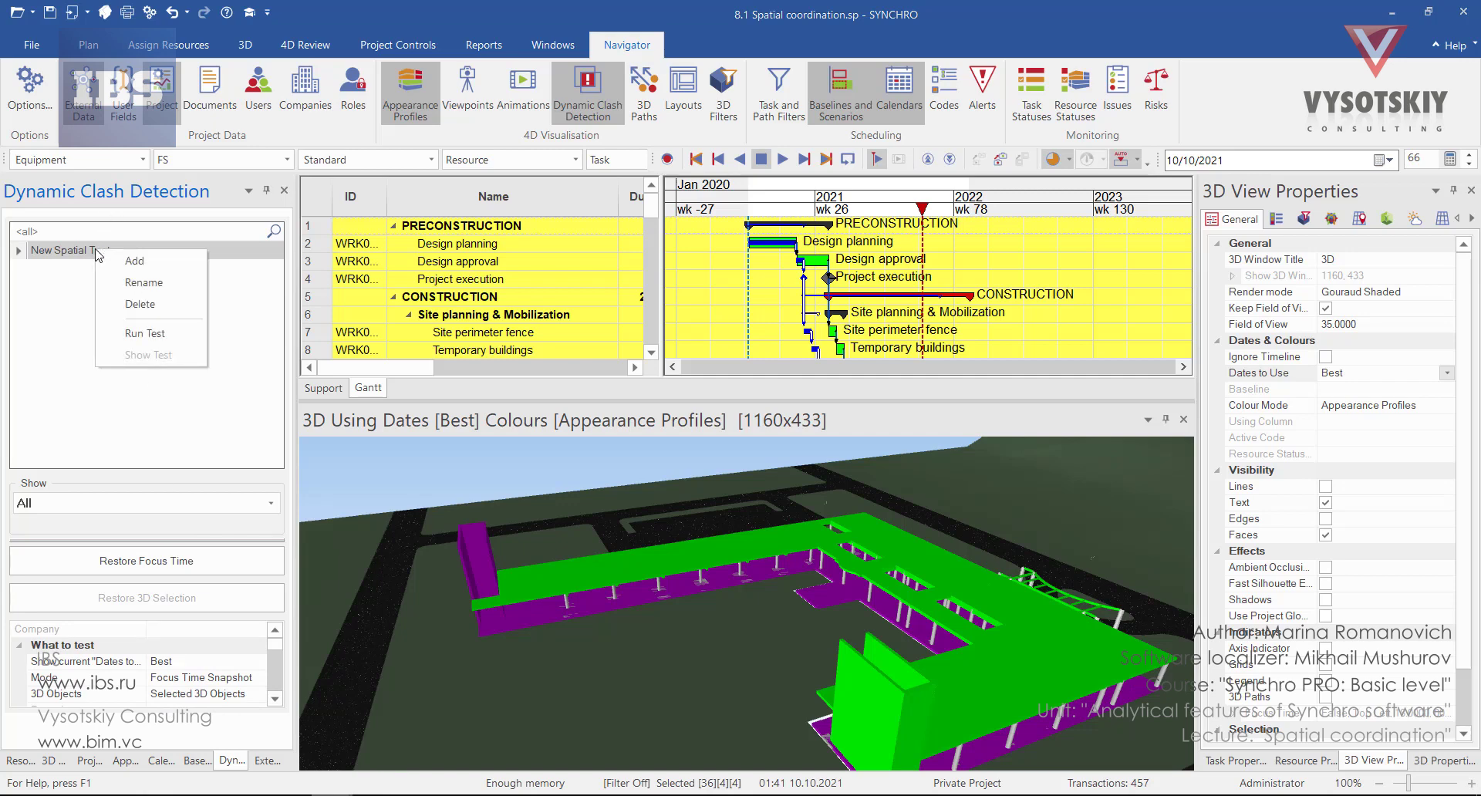
{"action": "left_click", "coordinate": [146, 340]}
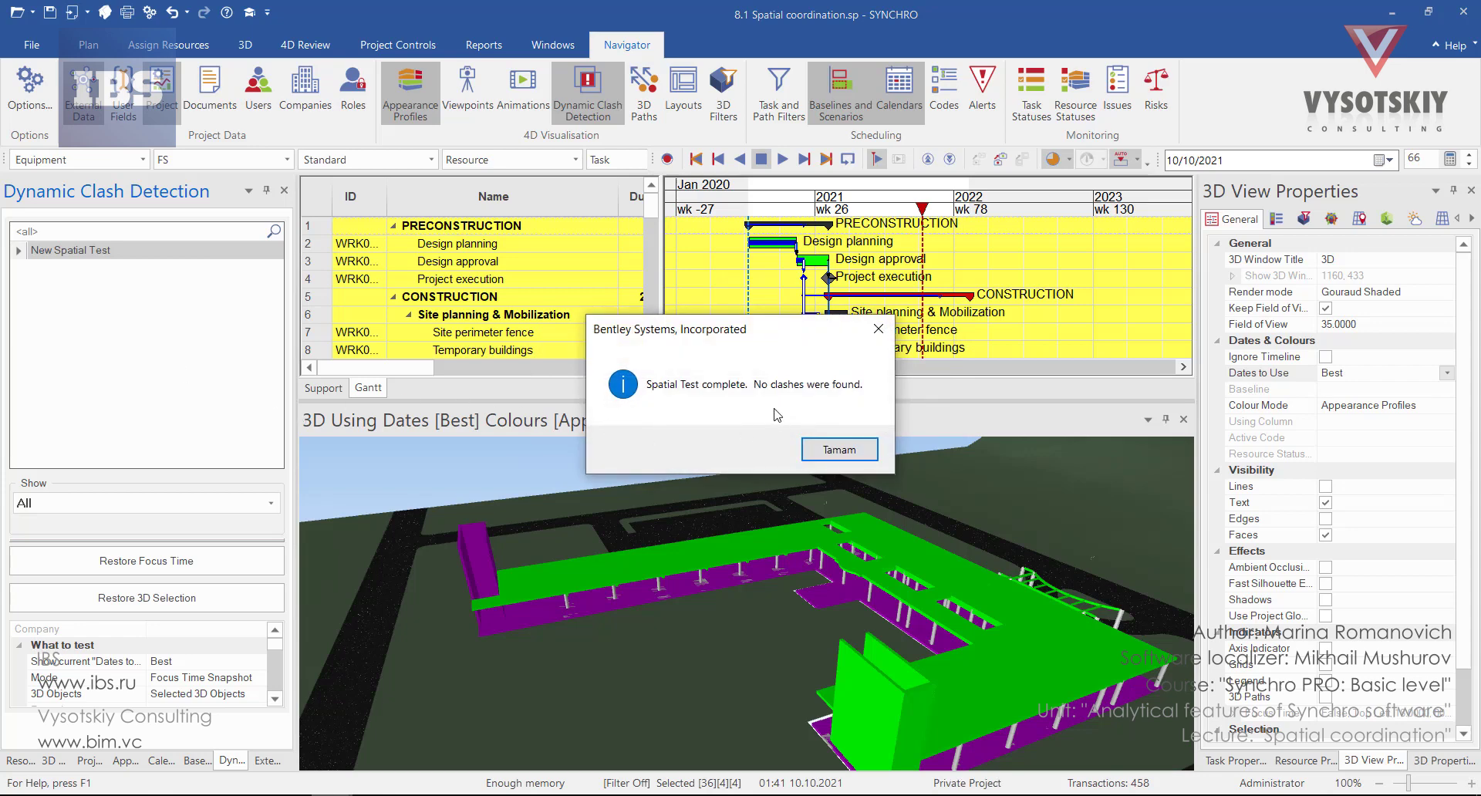
{"action": "left_click", "coordinate": [838, 450]}
{"action": "scroll", "coordinate": [580, 599], "scroll_direction": "up", "scroll_amount": 5}
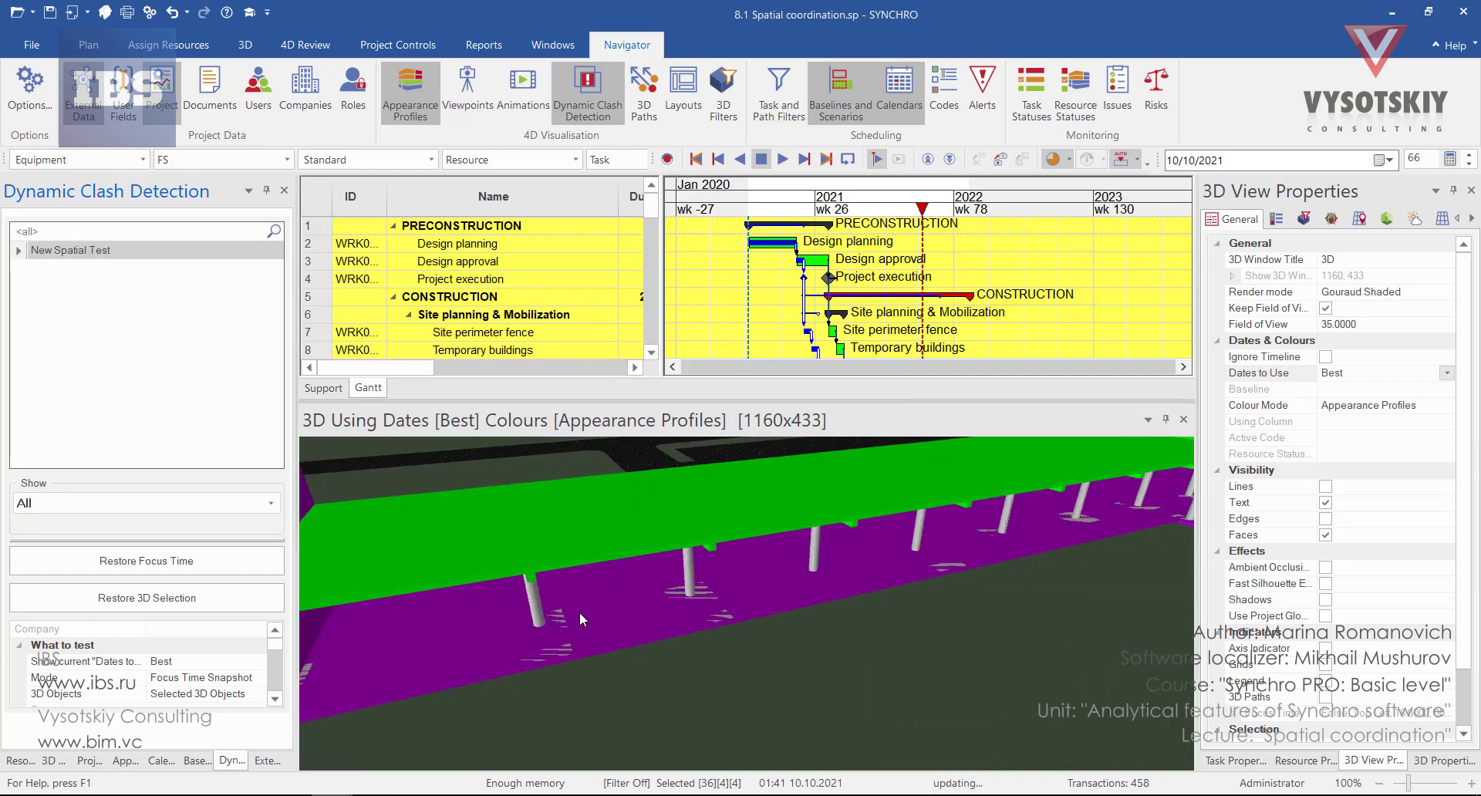
- Select the whole 2000 x 2000 x 900mm pile cap group plus the slab
{"action": "left_click", "coordinate": [548, 621]}
{"action": "left_click", "coordinate": [48, 761]}
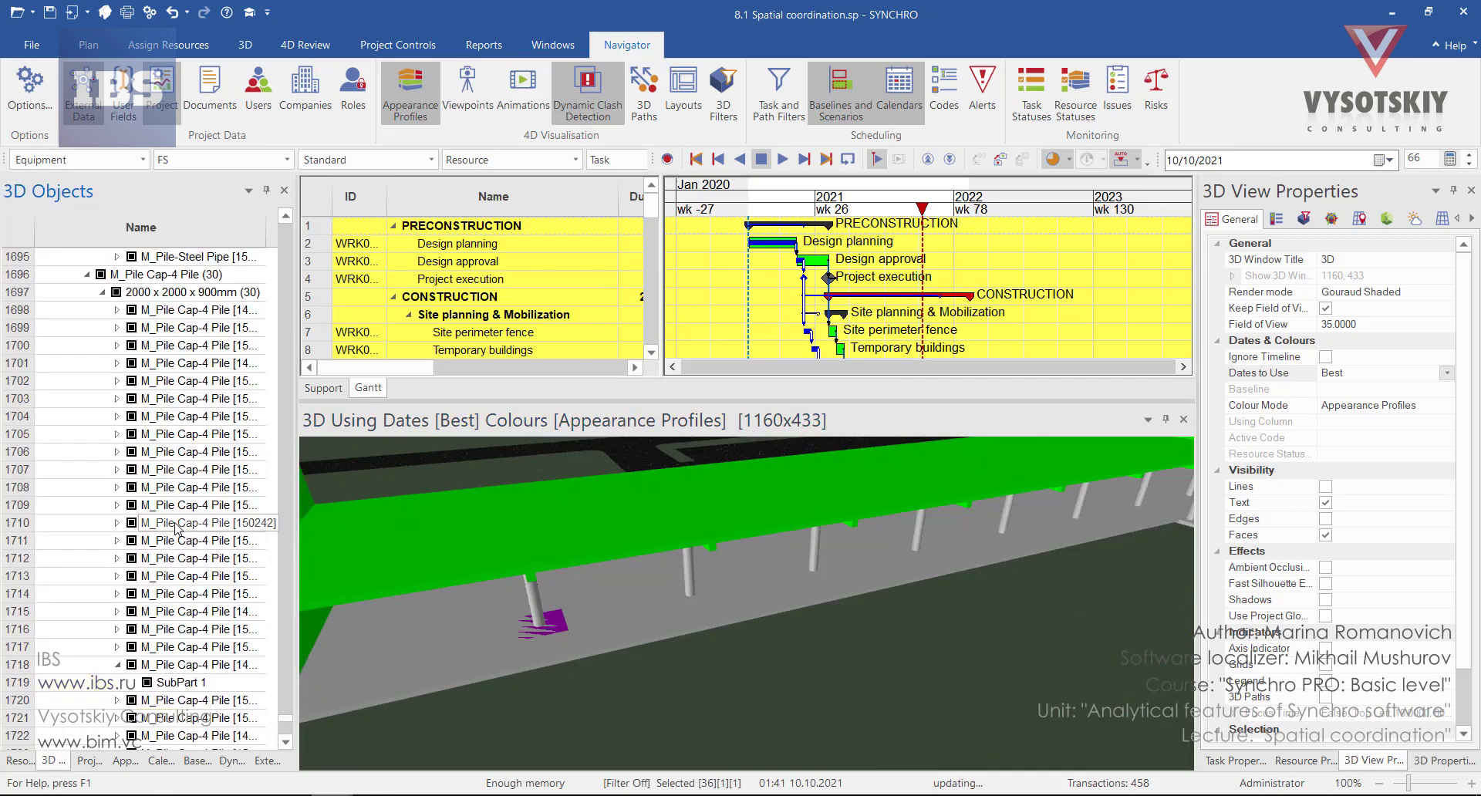
{"action": "scroll", "coordinate": [176, 501], "scroll_direction": "up", "scroll_amount": 1}
{"action": "left_click", "coordinate": [193, 345]}
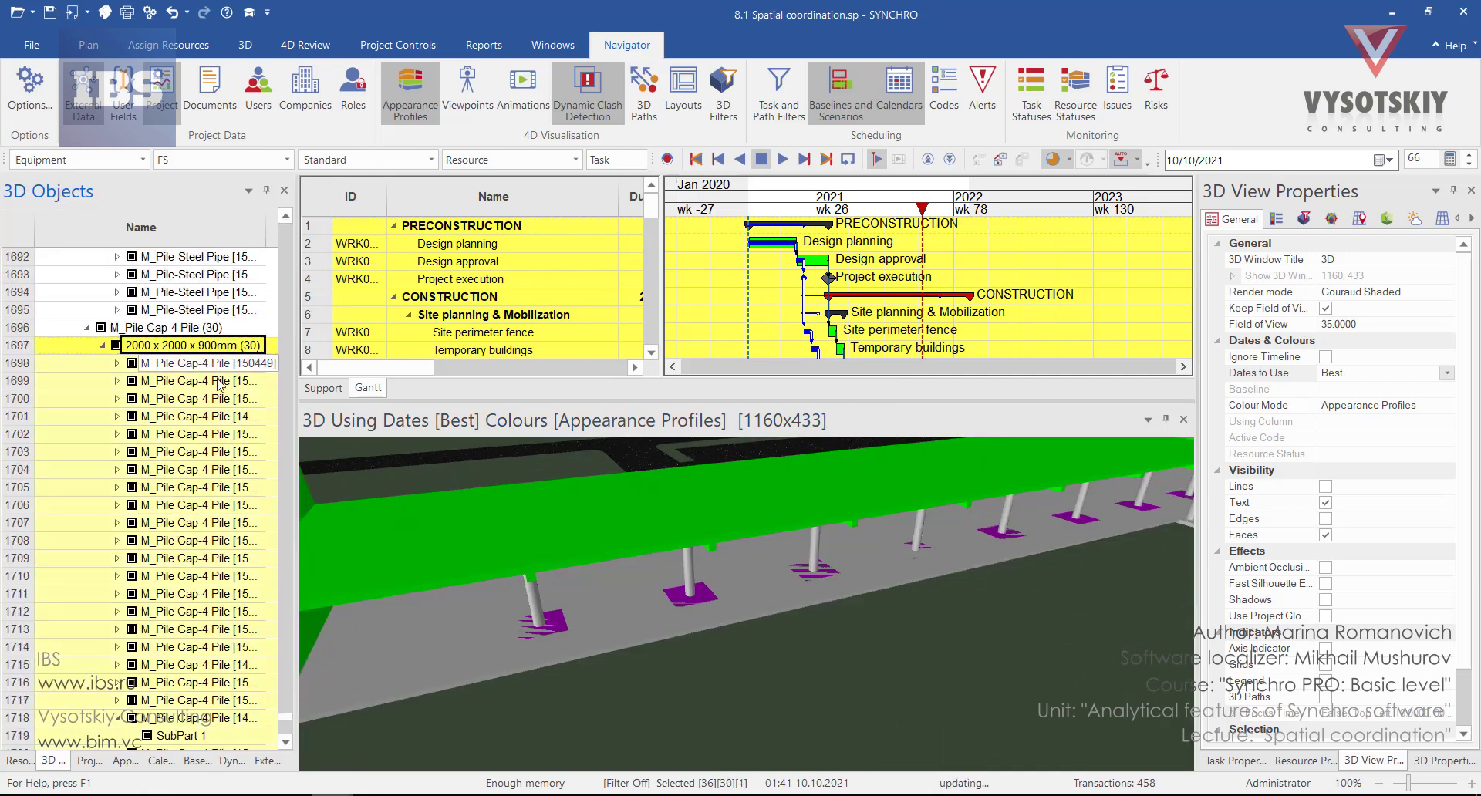
{"action": "left_click", "coordinate": [437, 648], "text": "ctrl"}
- Rerun the New Spatial Test and inspect the second pile cap–slab clash in the preview
{"action": "left_click", "coordinate": [231, 760]}
{"action": "right_click", "coordinate": [99, 252]}
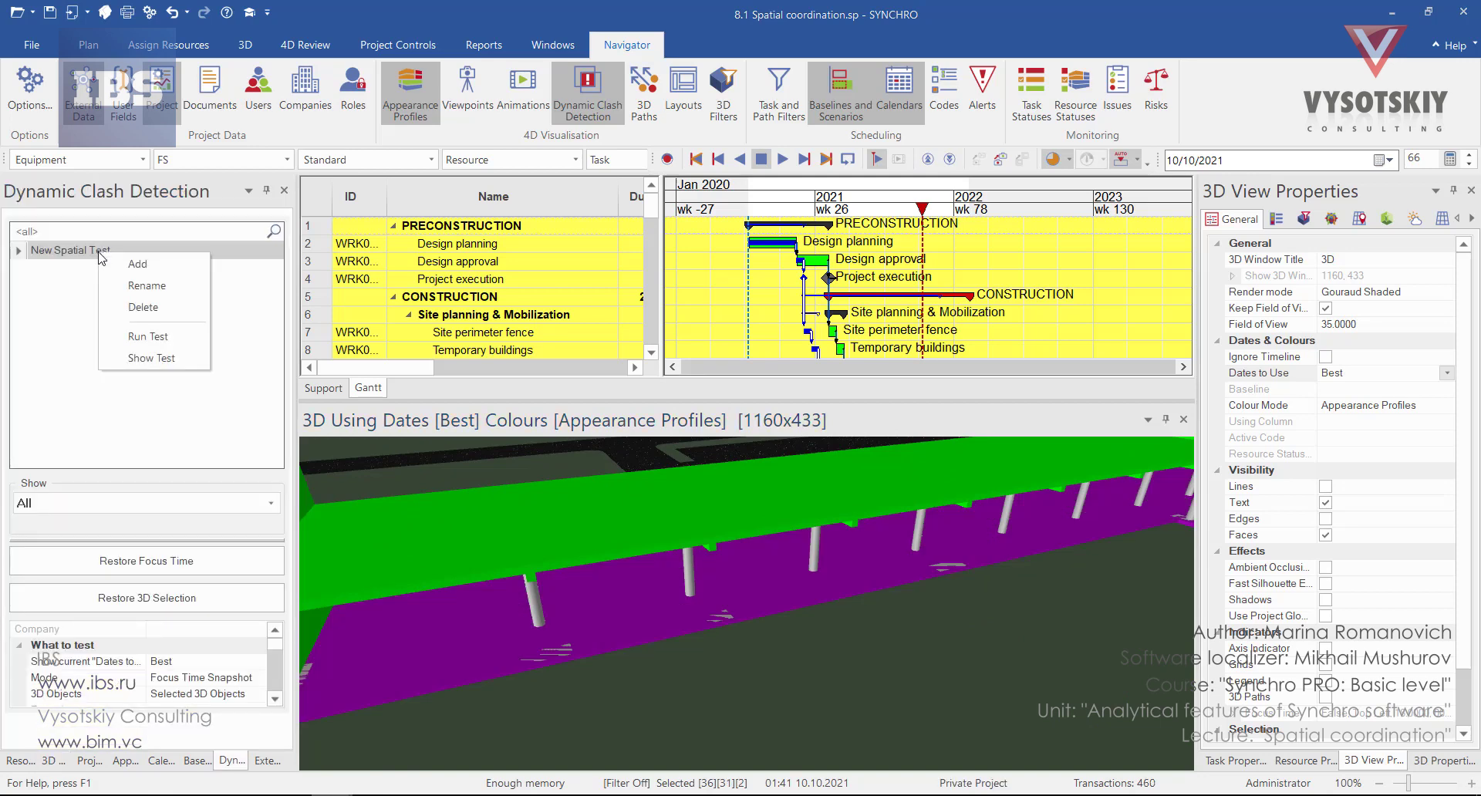
{"action": "left_click", "coordinate": [168, 340]}
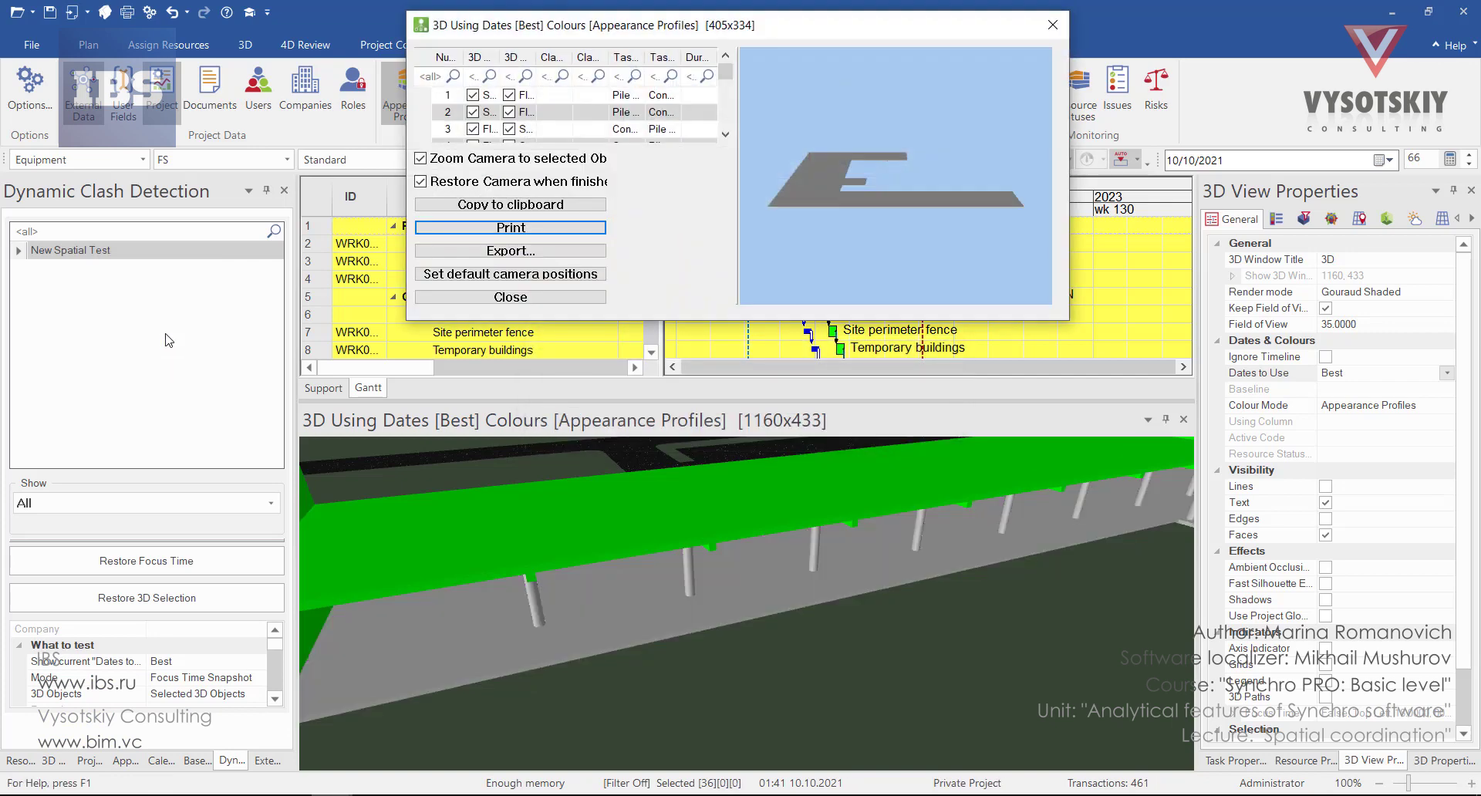
{"action": "left_click_drag", "start_coordinate": [725, 83], "coordinate": [725, 128]}
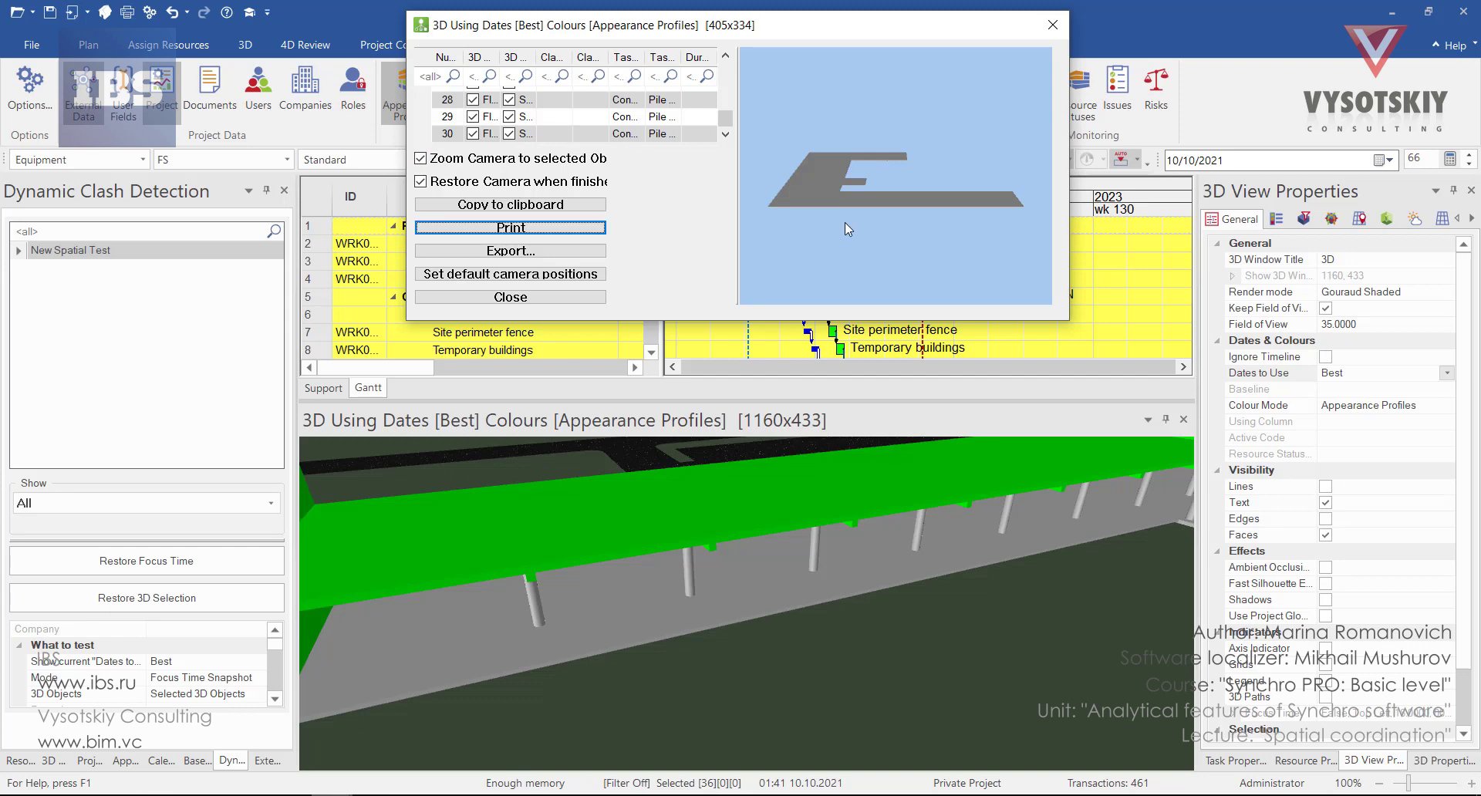
{"action": "left_click_drag", "start_coordinate": [844, 224], "coordinate": [943, 226]}
{"action": "left_click_drag", "start_coordinate": [725, 118], "coordinate": [725, 68]}
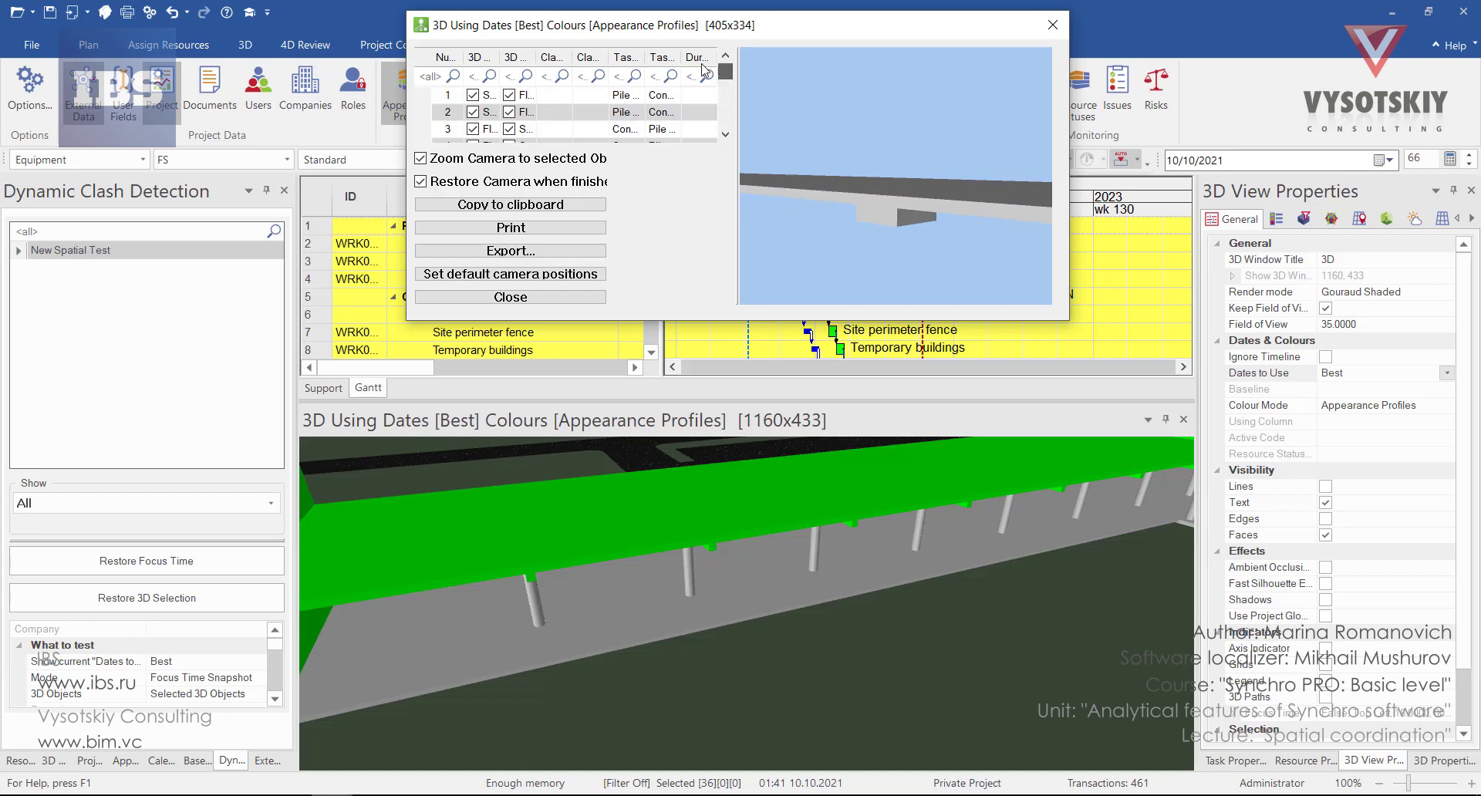
{"action": "left_click", "coordinate": [427, 112]}
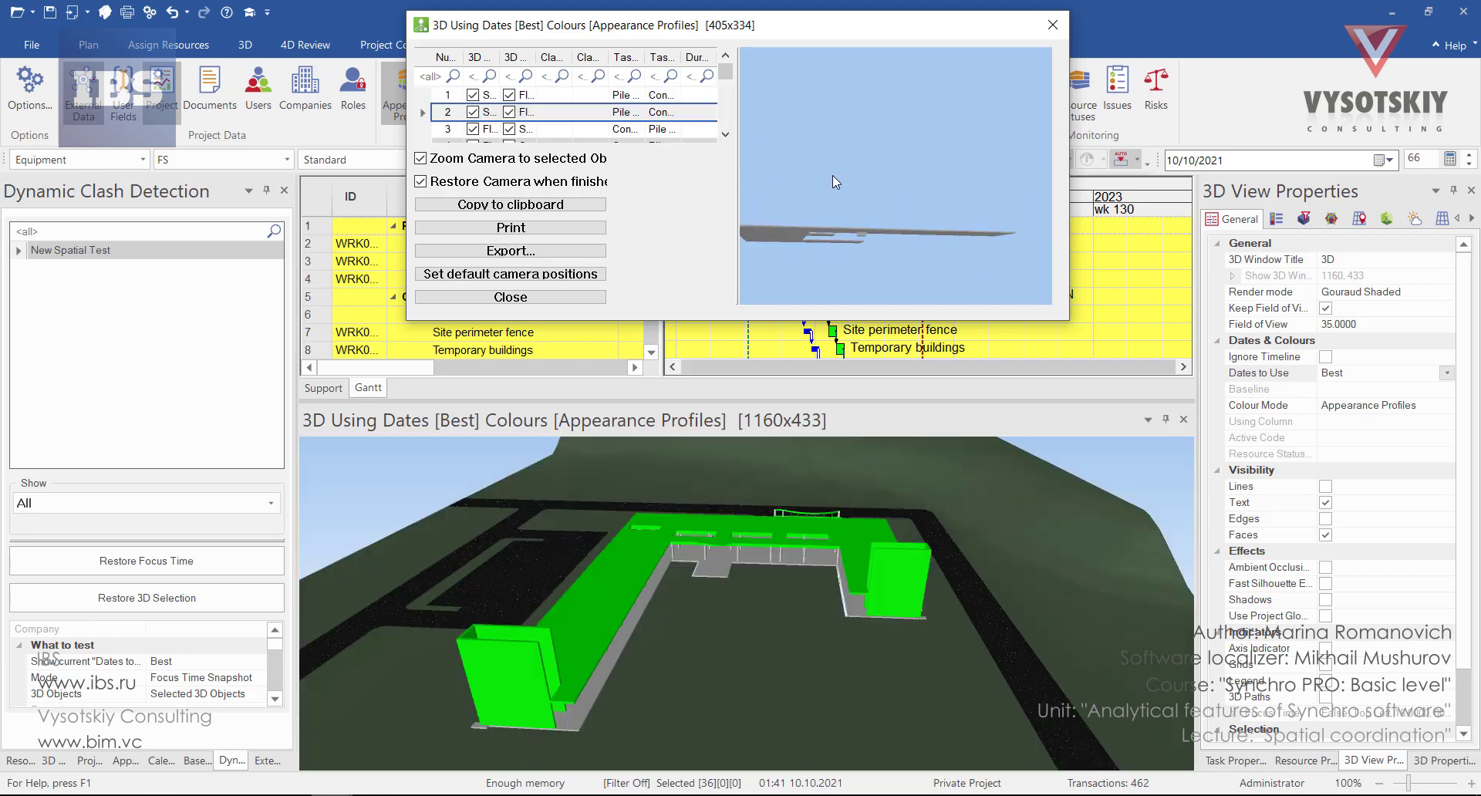
{"action": "mouse_move", "coordinate": [877, 239]}
{"action": "left_mouse_down"}
{"action": "mouse_move", "coordinate": [833, 224]}
{"action": "mouse_move", "coordinate": [872, 248]}
{"action": "left_mouse_up"}
- Enlarge the results window, turn on the Axis Indicator cube, view FRONT, and zoom to clash 2
{"action": "left_click_drag", "start_coordinate": [1068, 322], "coordinate": [1447, 722]}
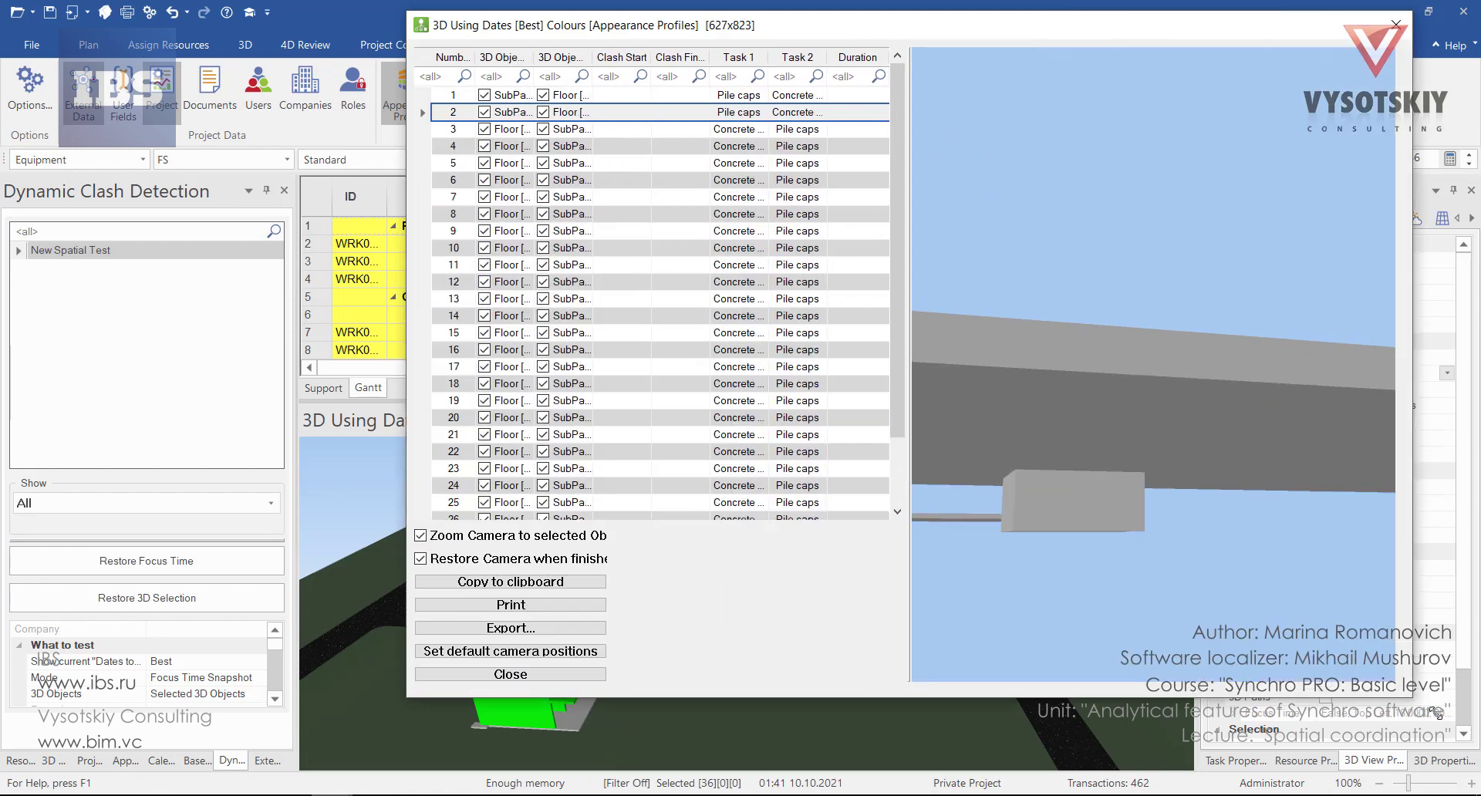
{"action": "left_click_drag", "start_coordinate": [409, 719], "coordinate": [78, 652]}
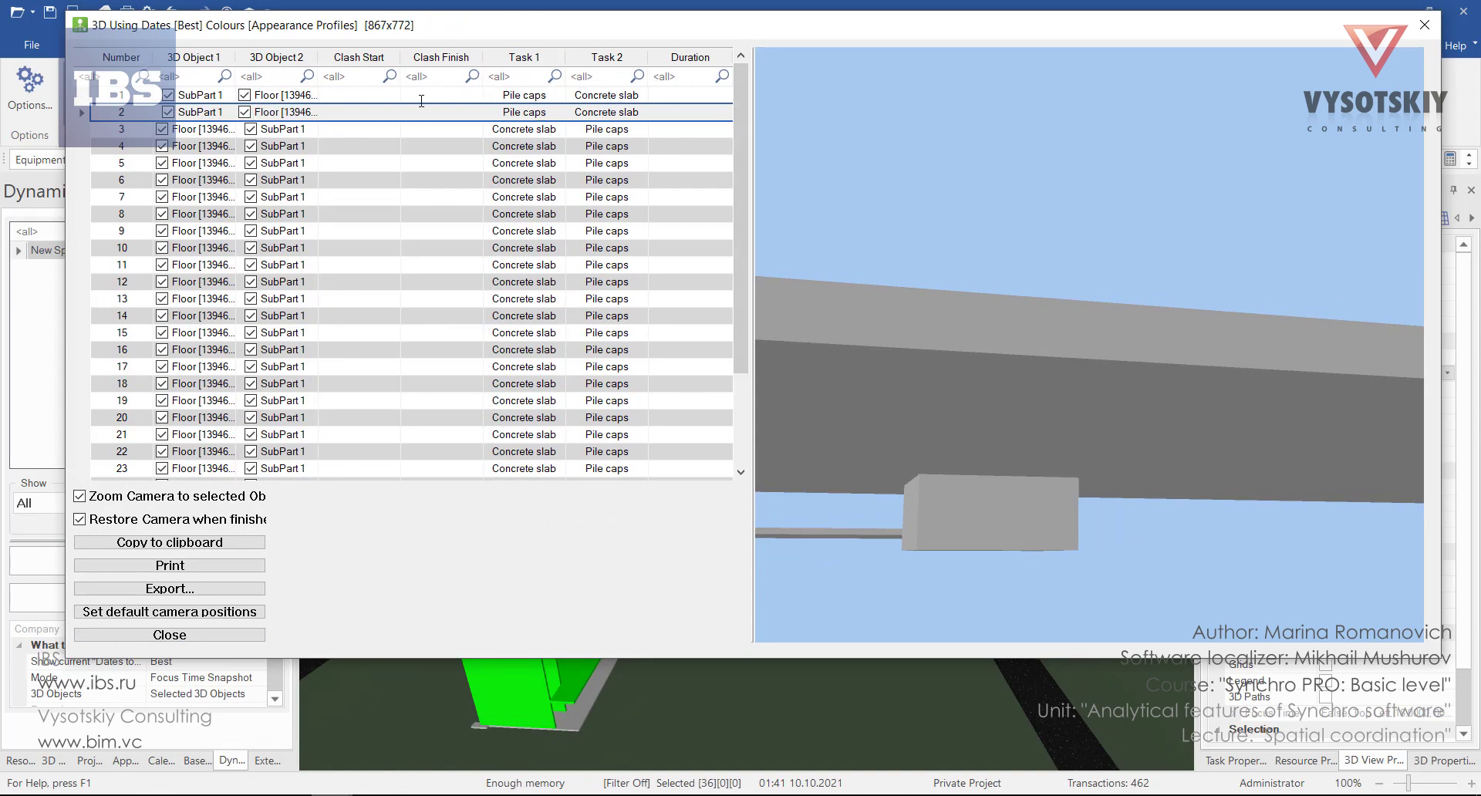
{"action": "right_click", "coordinate": [978, 342]}
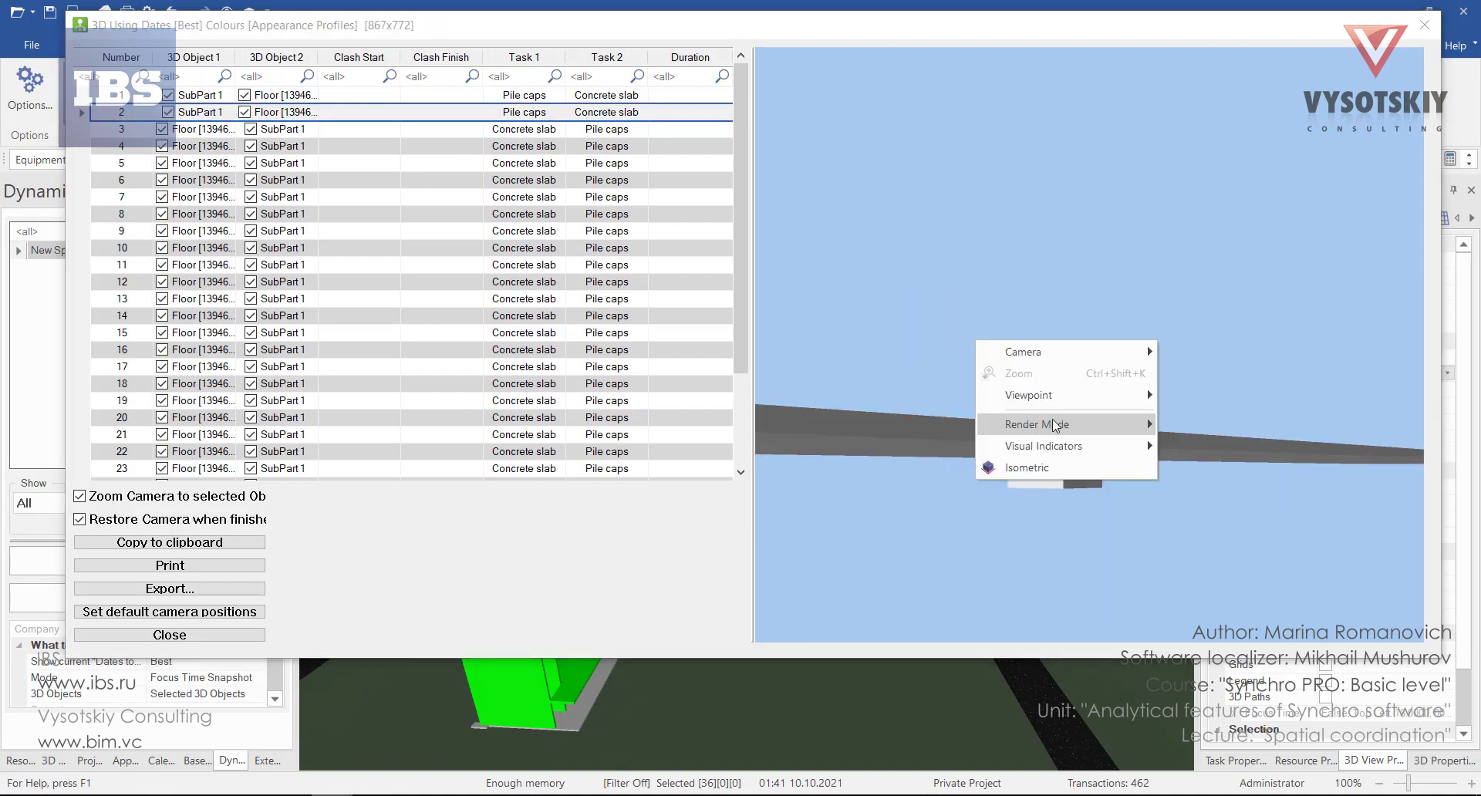
{"action": "mouse_move", "coordinate": [1116, 365]}
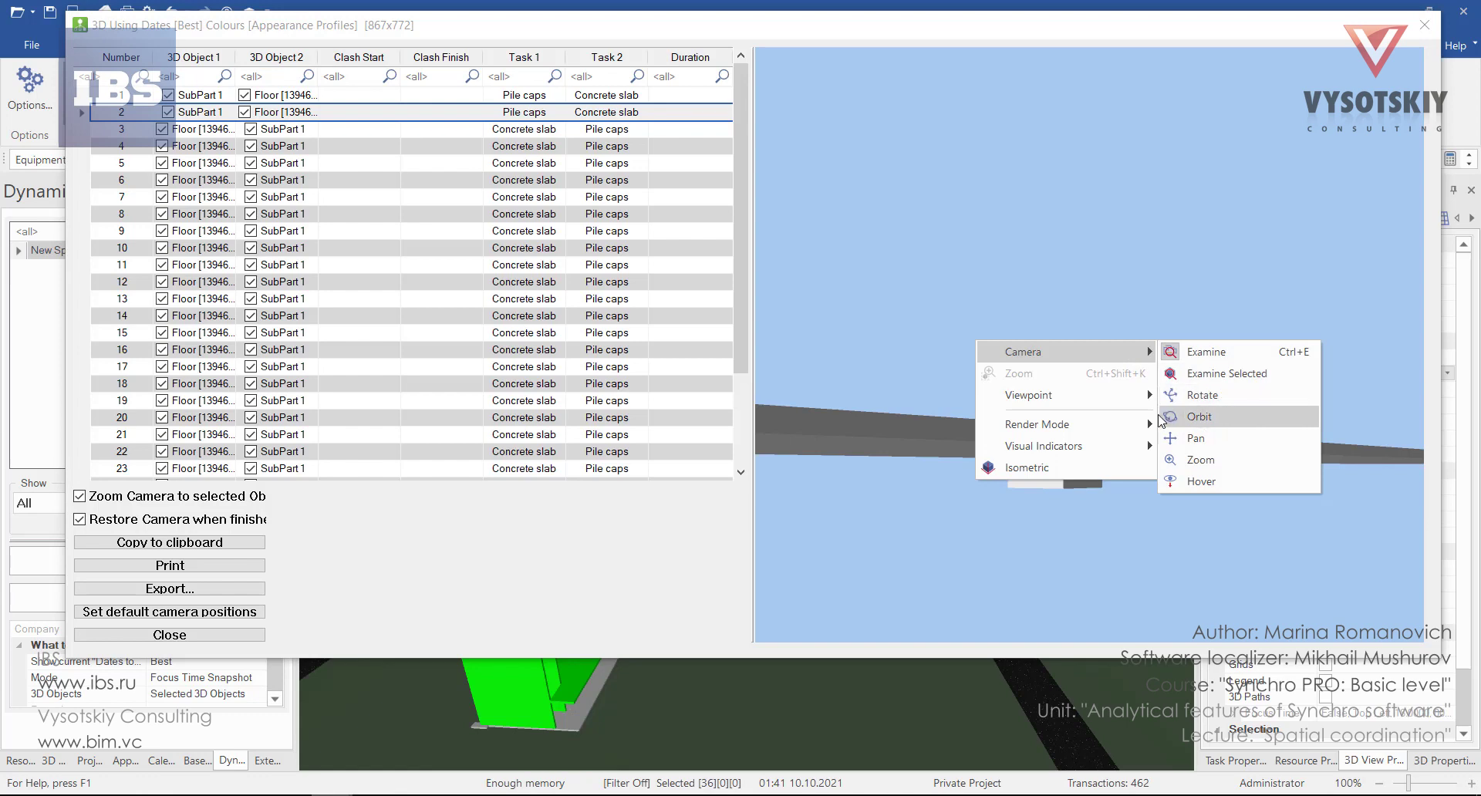
{"action": "mouse_move", "coordinate": [1114, 399]}
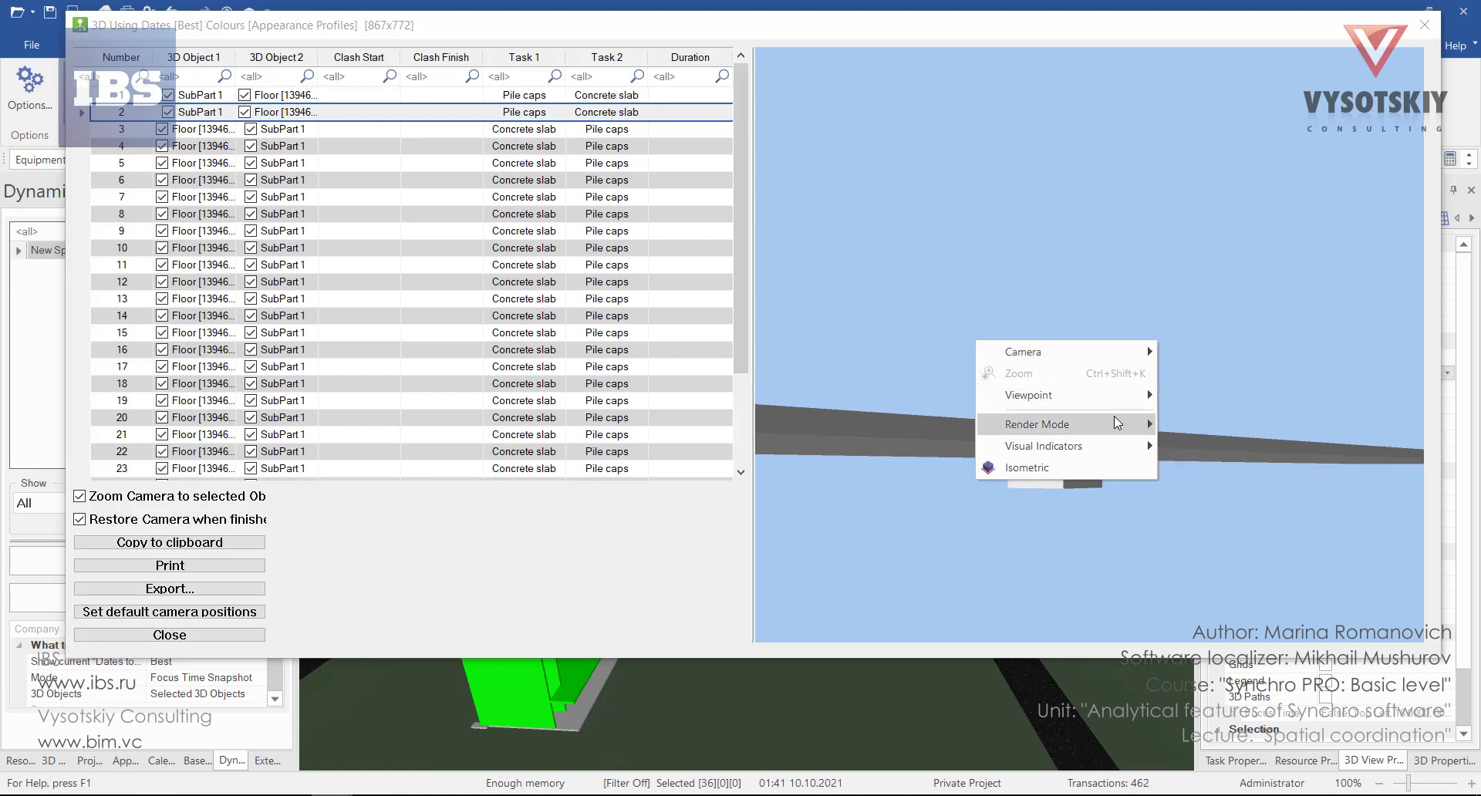
{"action": "mouse_move", "coordinate": [1116, 423]}
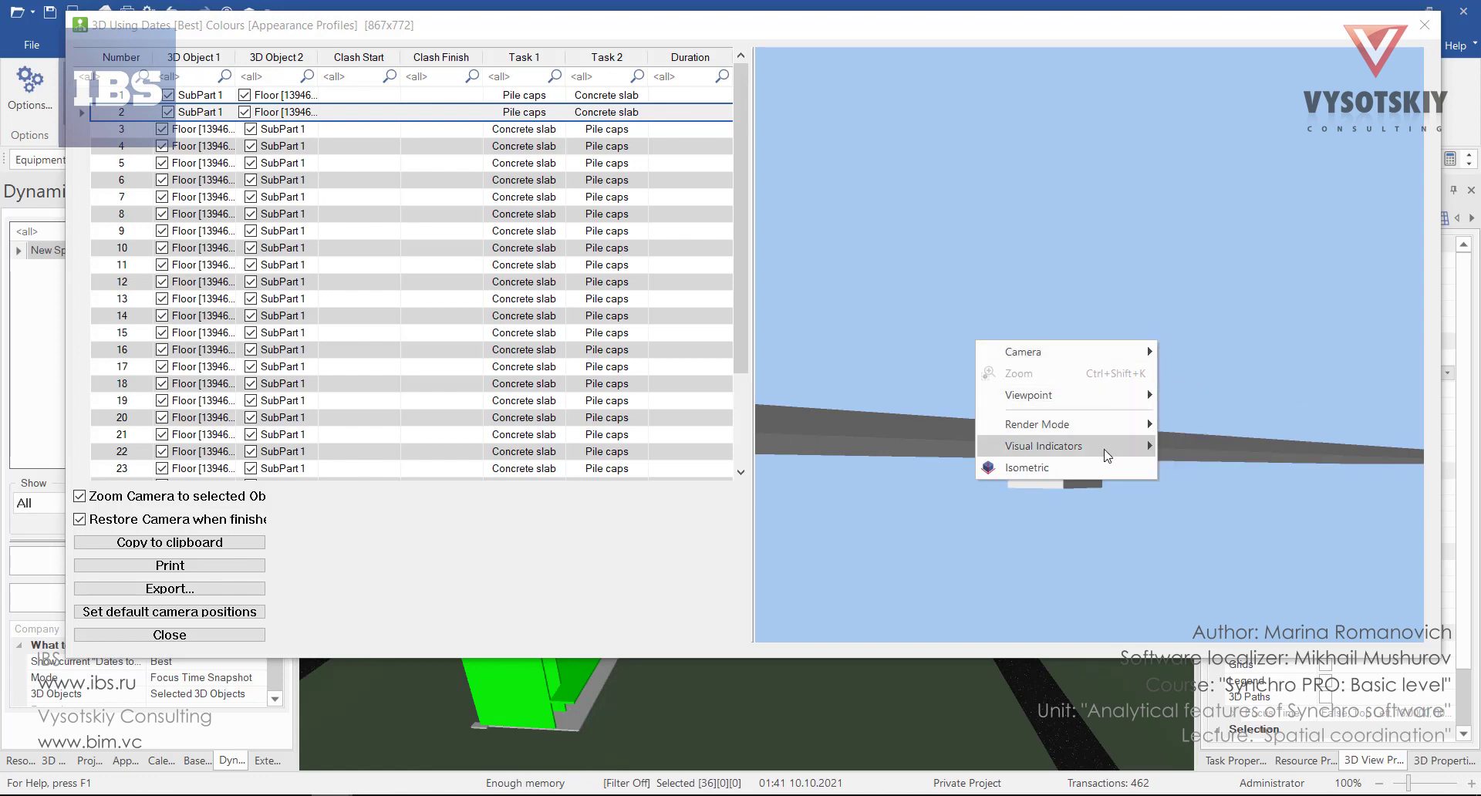
{"action": "mouse_move", "coordinate": [1123, 456]}
{"action": "left_click", "coordinate": [1218, 446]}
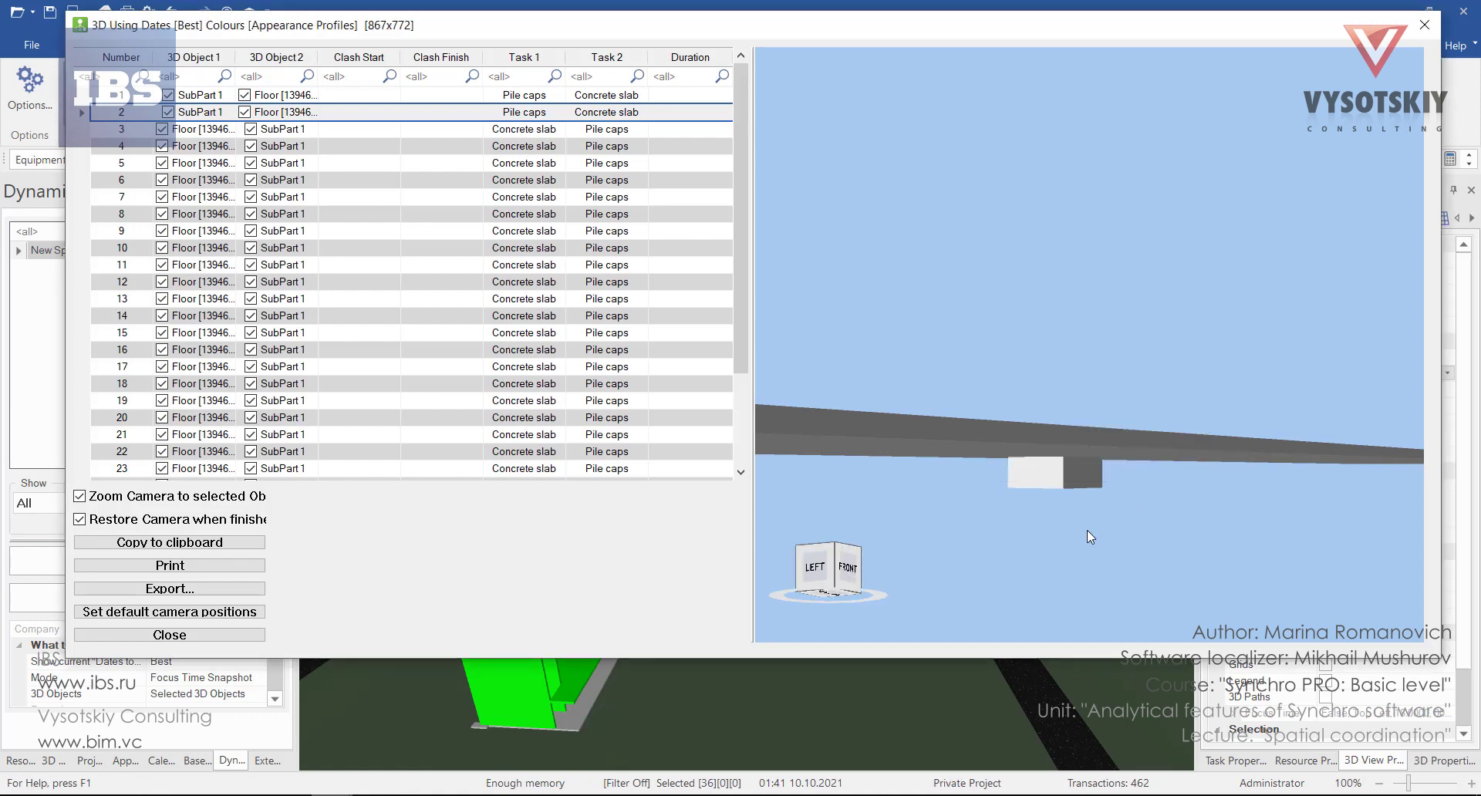
{"action": "left_click", "coordinate": [858, 552]}
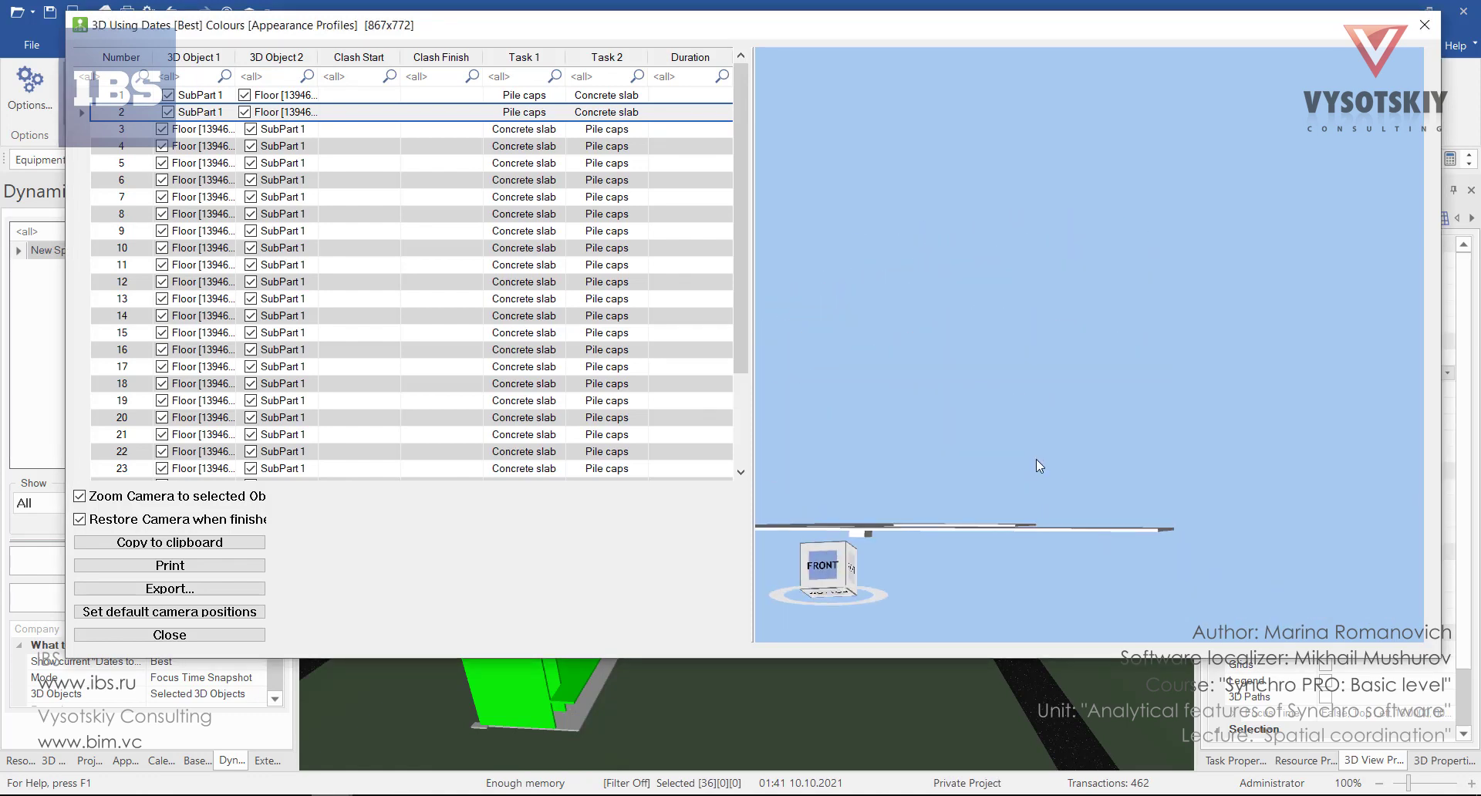
{"action": "left_click", "coordinate": [260, 114]}
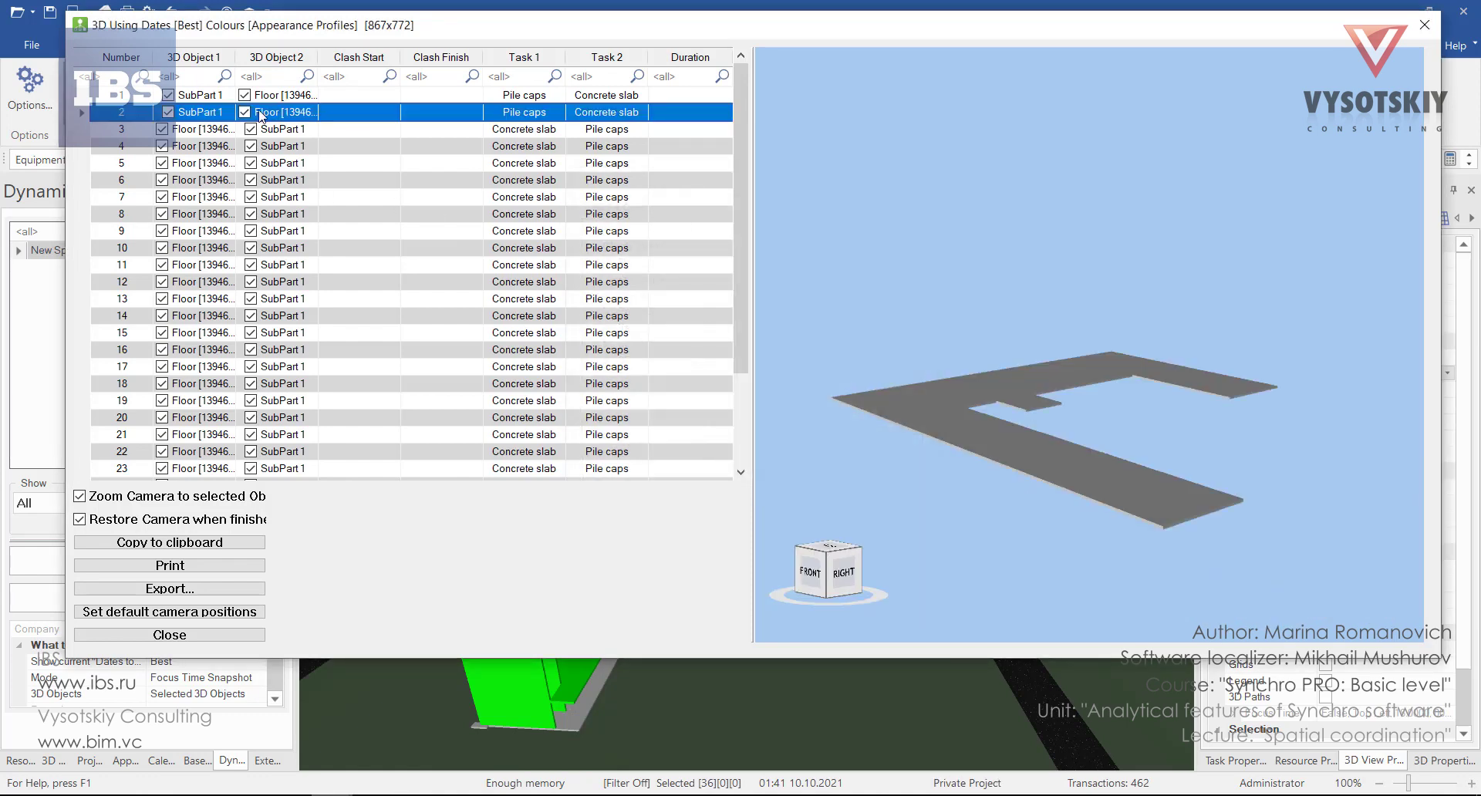
- Add Id columns for 3D Object 1 and 3D Object 2 via Customise Columns, searching 'ID'
{"action": "right_click", "coordinate": [372, 60]}
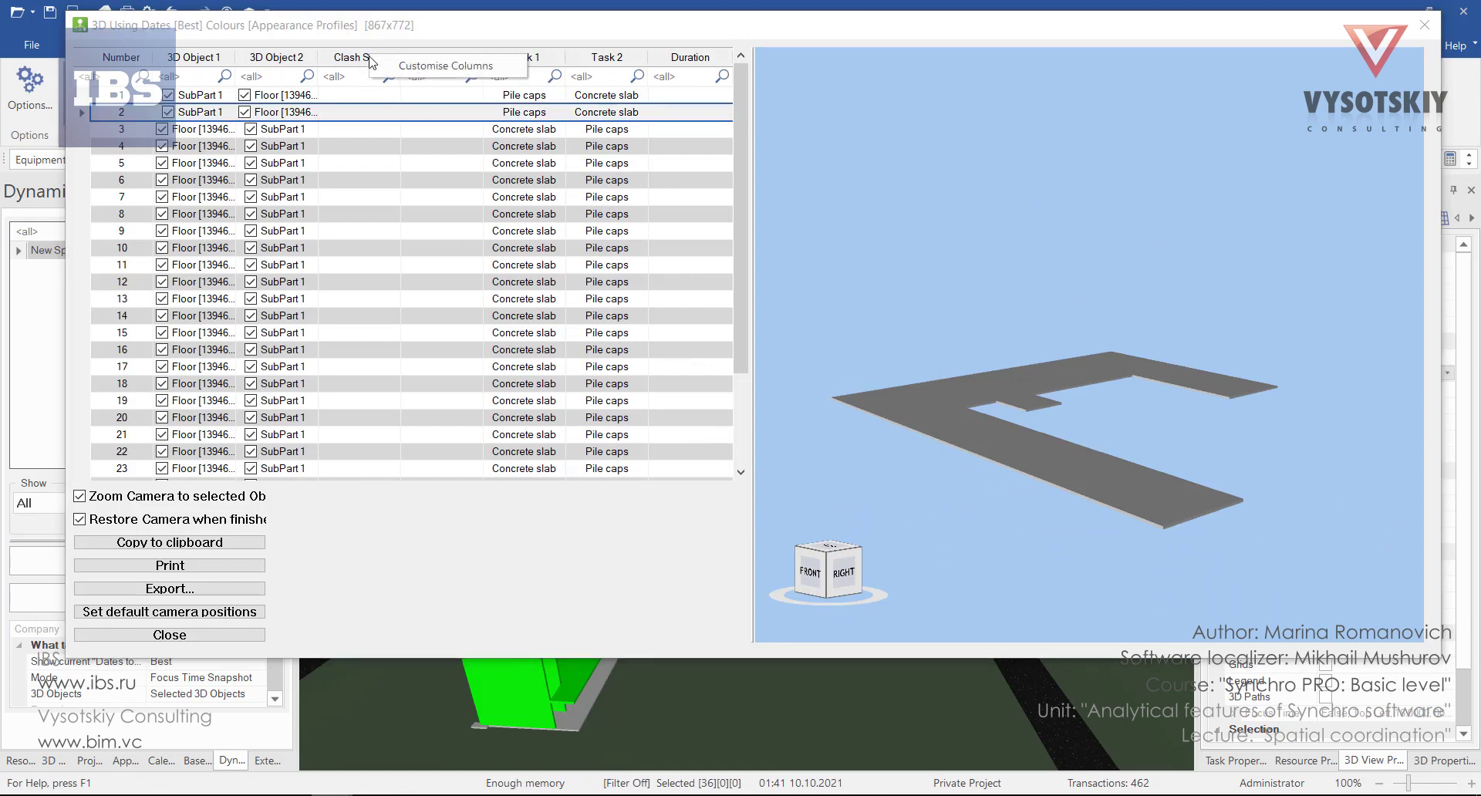
{"action": "left_click", "coordinate": [416, 68]}
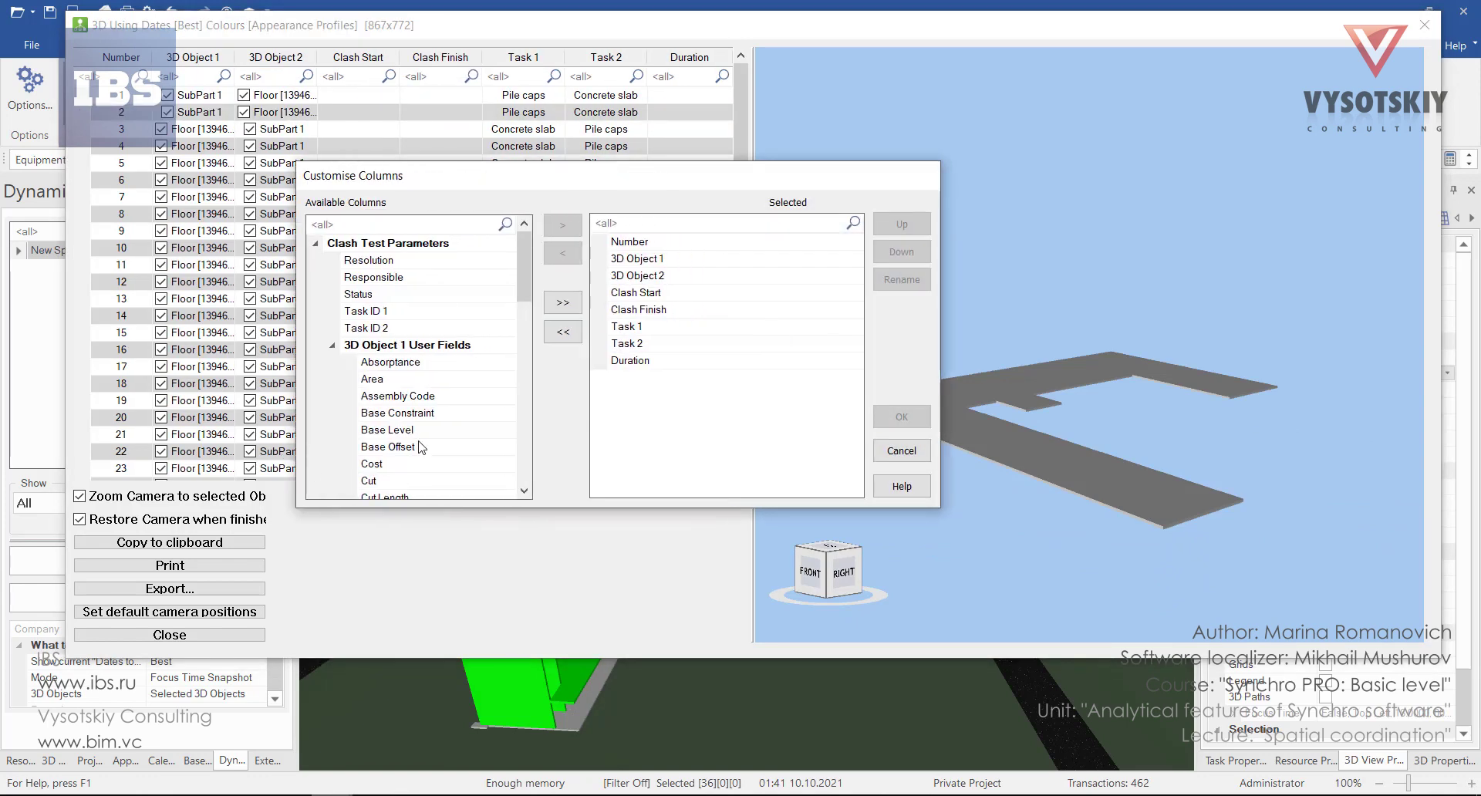
{"action": "scroll", "coordinate": [389, 386], "scroll_direction": "down", "scroll_amount": 7}
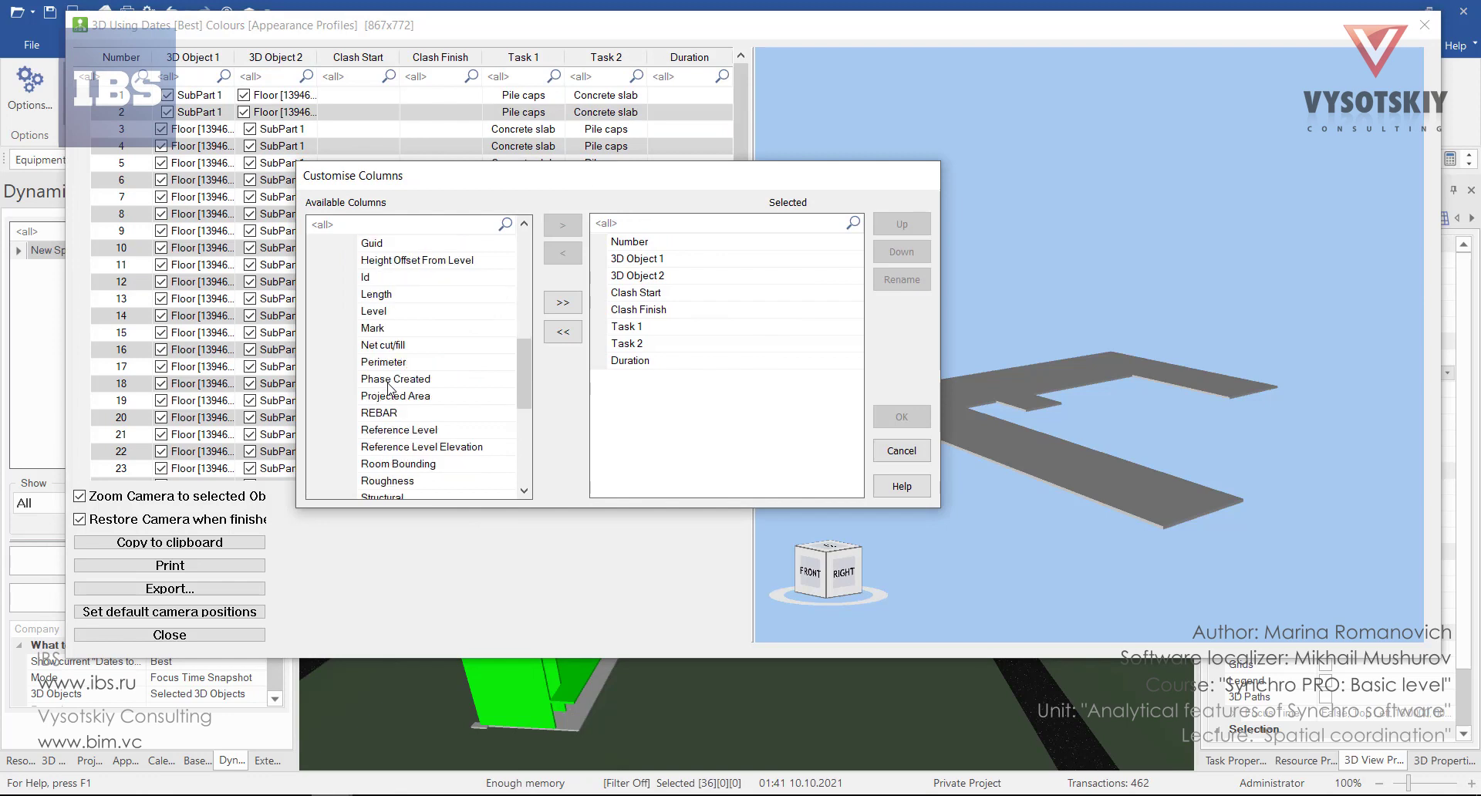
{"action": "scroll", "coordinate": [390, 363], "scroll_direction": "down", "scroll_amount": 5}
{"action": "left_click_drag", "start_coordinate": [297, 332], "coordinate": [567, 332]}
{"action": "left_click", "coordinate": [650, 223]}
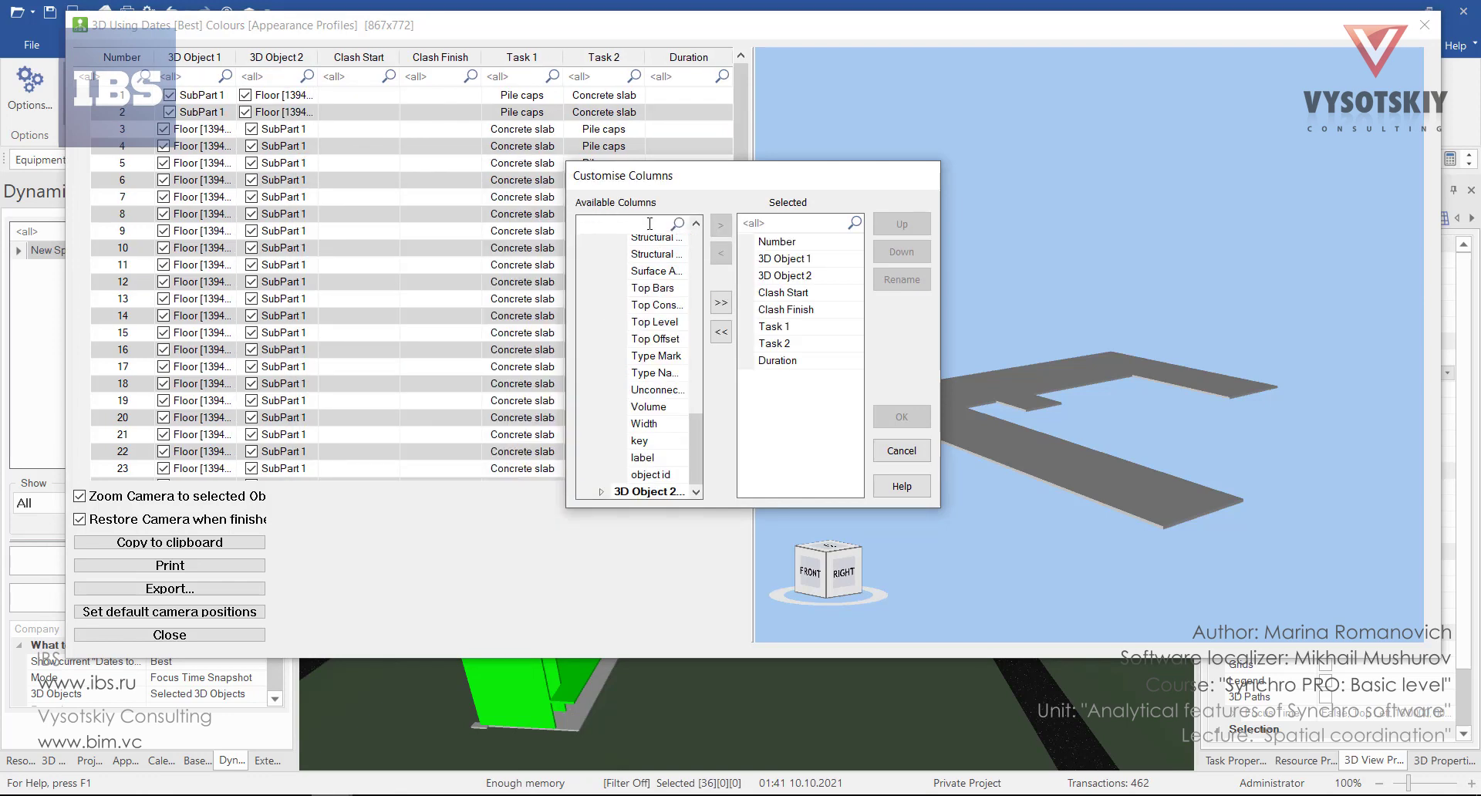
{"action": "type", "text": "ID"}
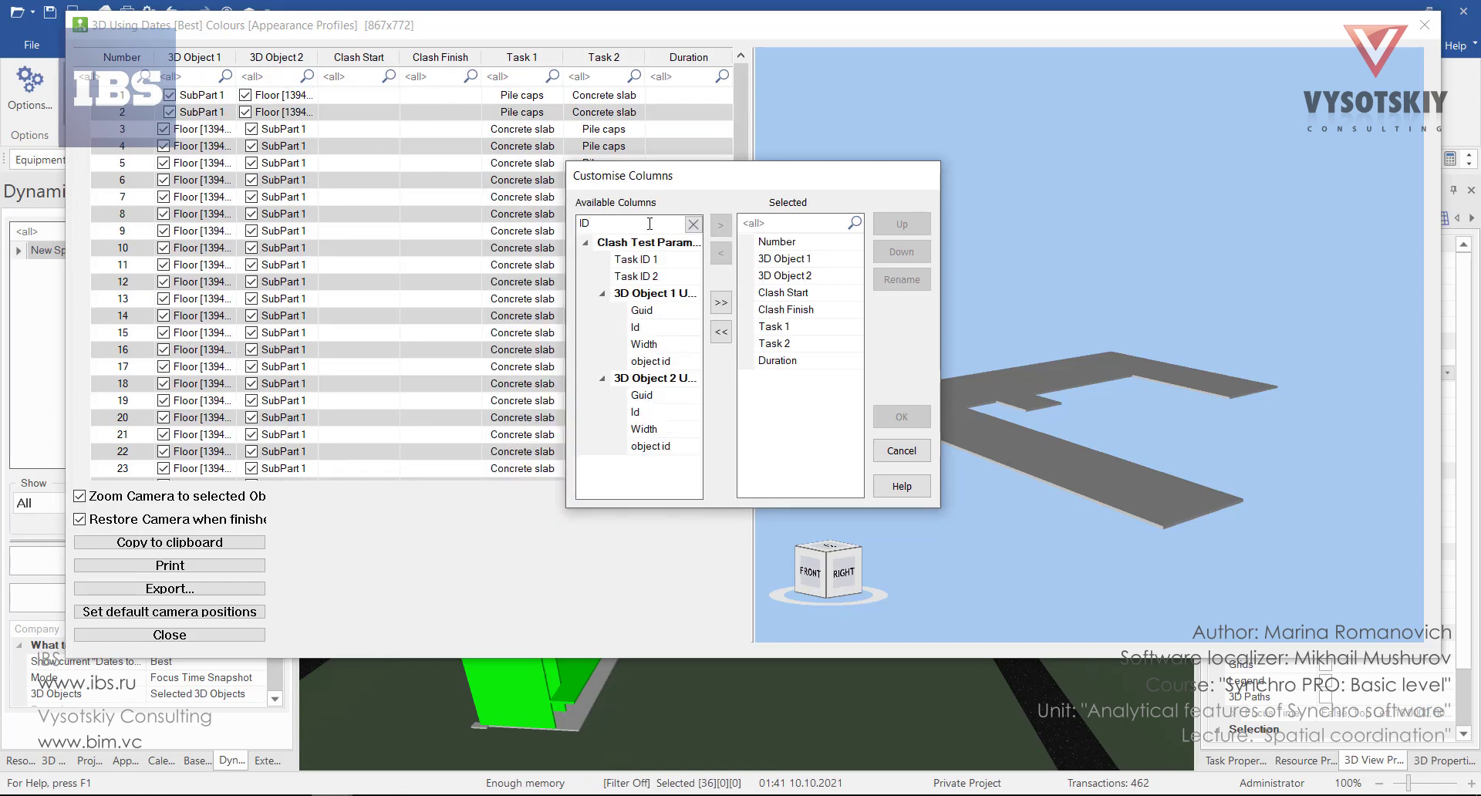
{"action": "double_click", "coordinate": [665, 330]}
{"action": "double_click", "coordinate": [663, 395]}
{"action": "left_click", "coordinate": [902, 416]}
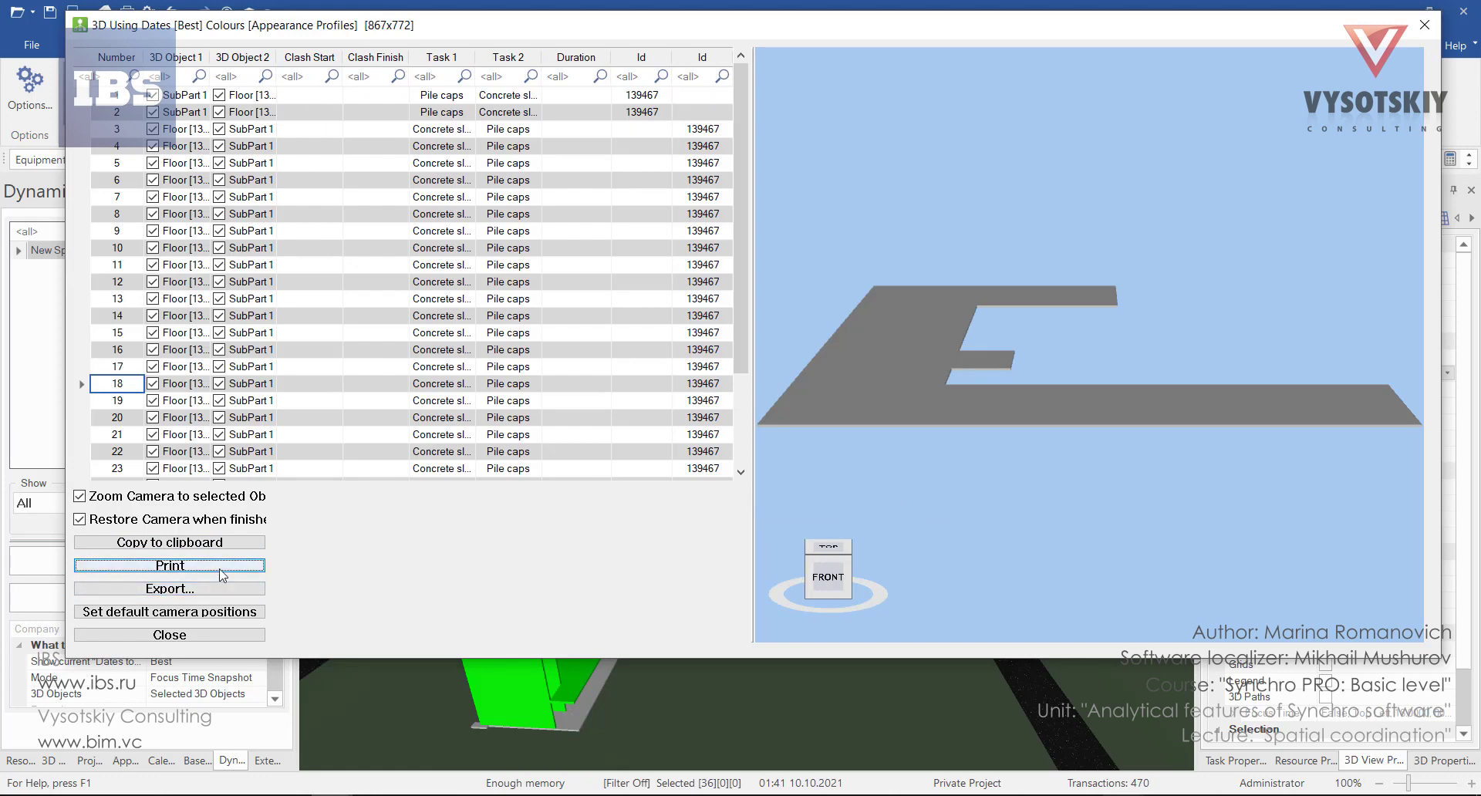
- Preview the clash report with vertical pagination at Actual Size, spread over seven pages
{"action": "left_click", "coordinate": [170, 567]}
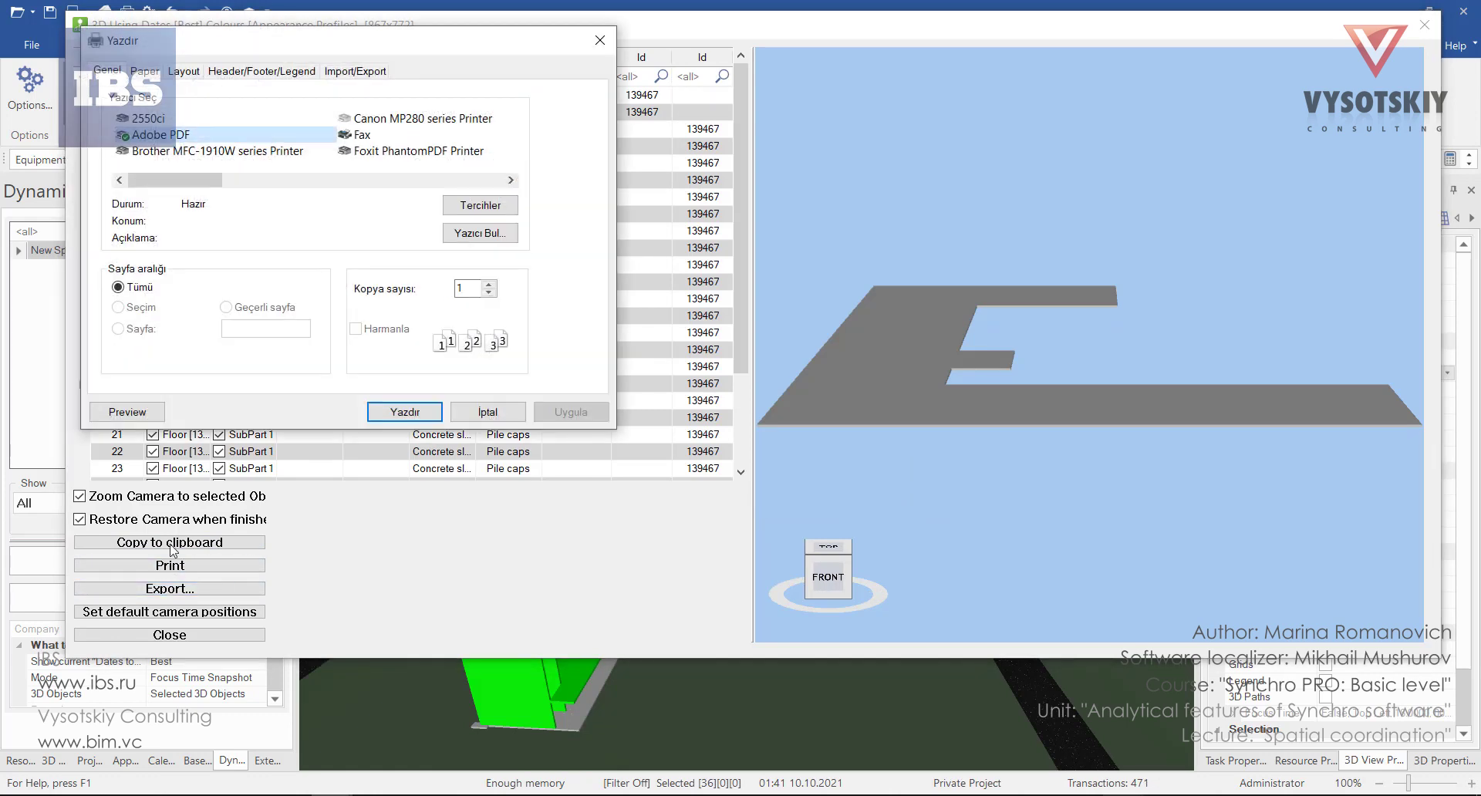
{"action": "left_click", "coordinate": [128, 412]}
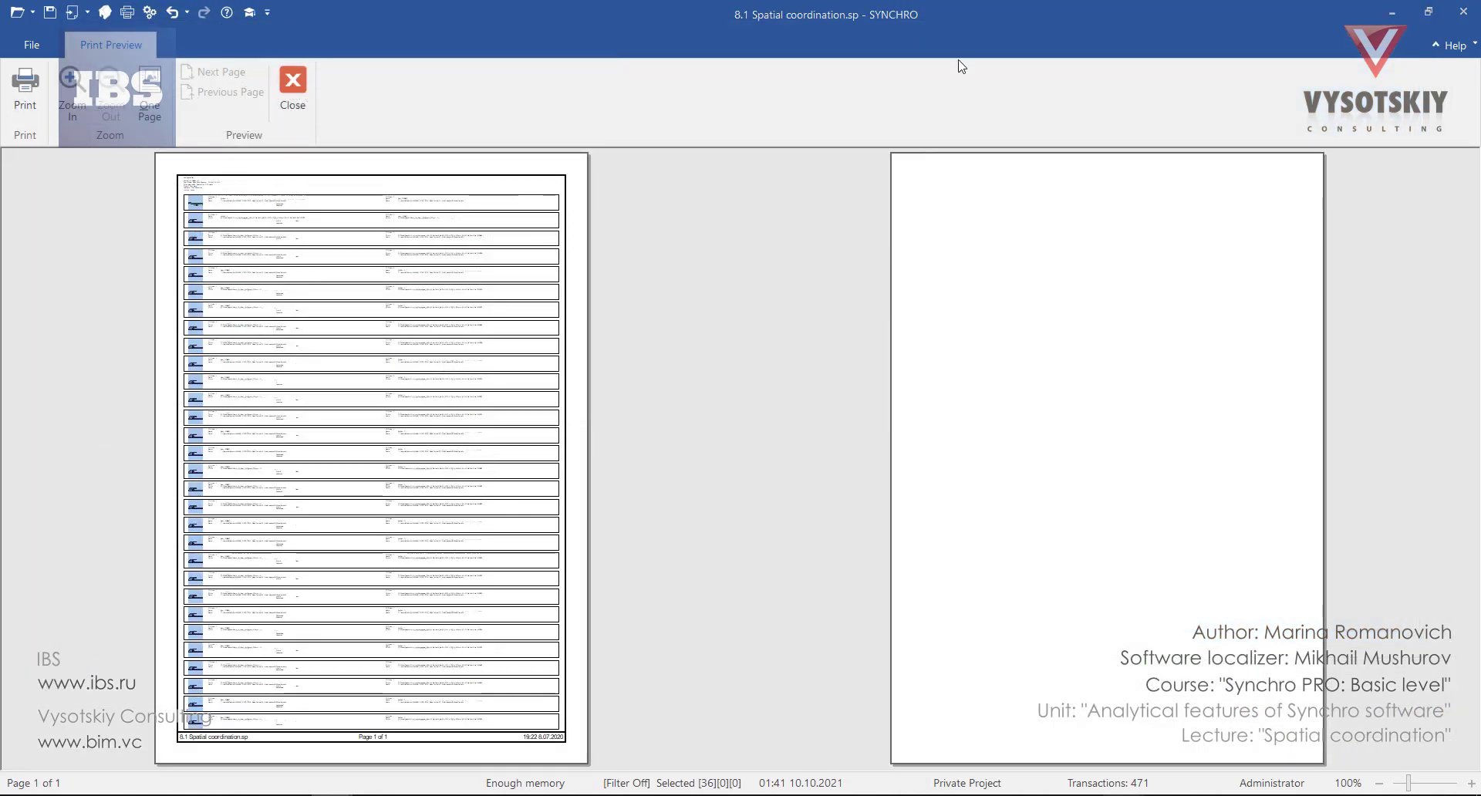
{"action": "left_click", "coordinate": [292, 86]}
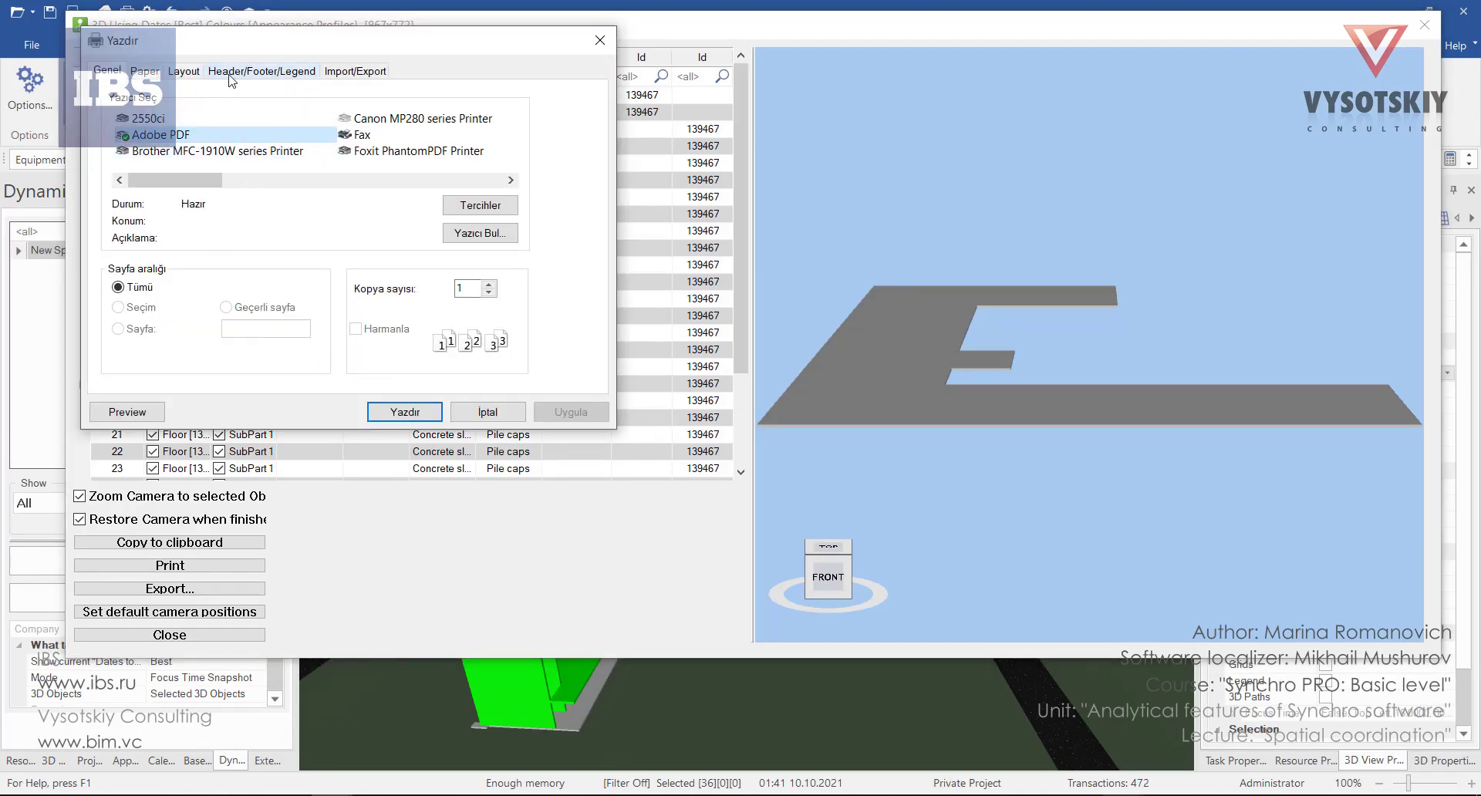
{"action": "left_click", "coordinate": [185, 72]}
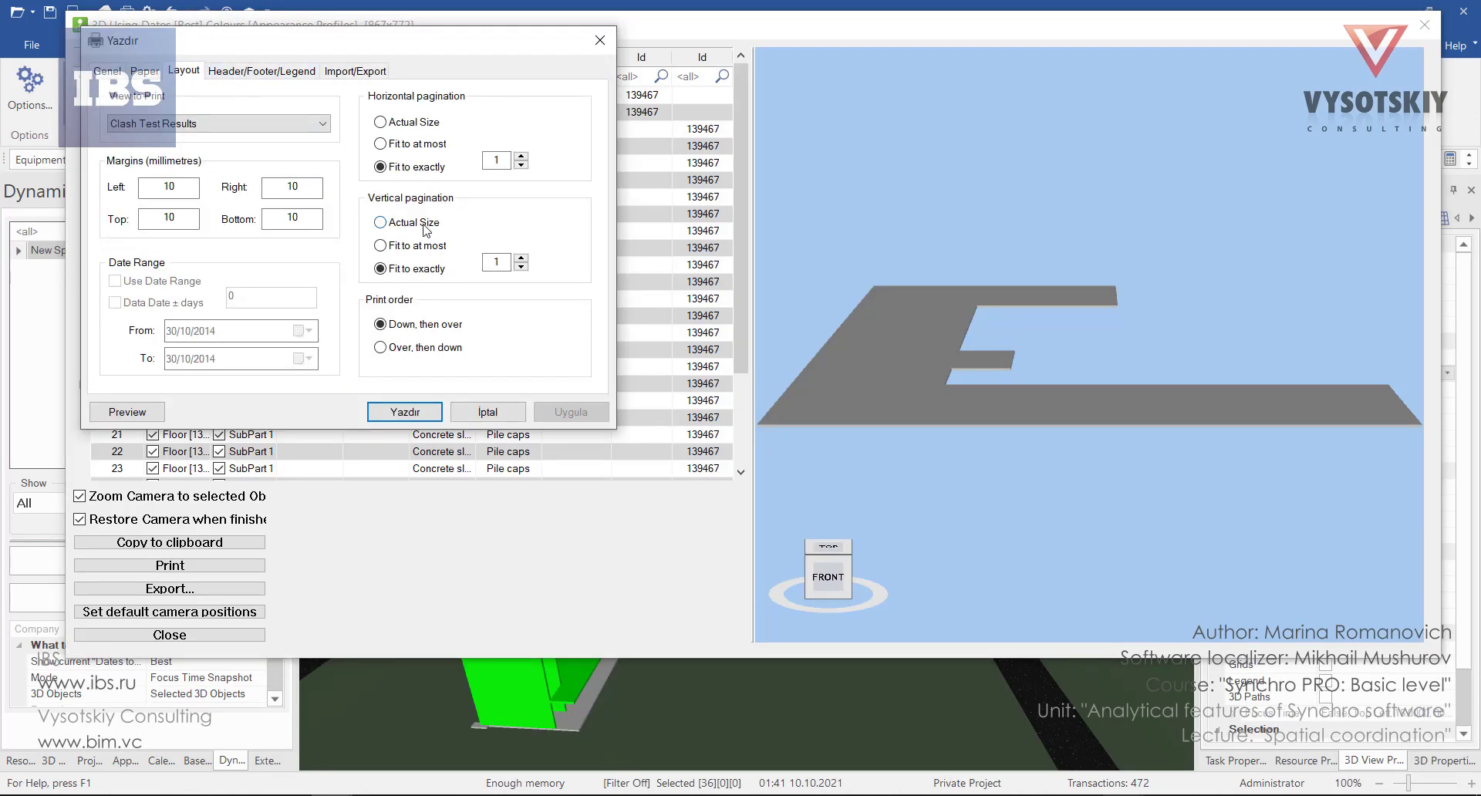
{"action": "left_click", "coordinate": [422, 226]}
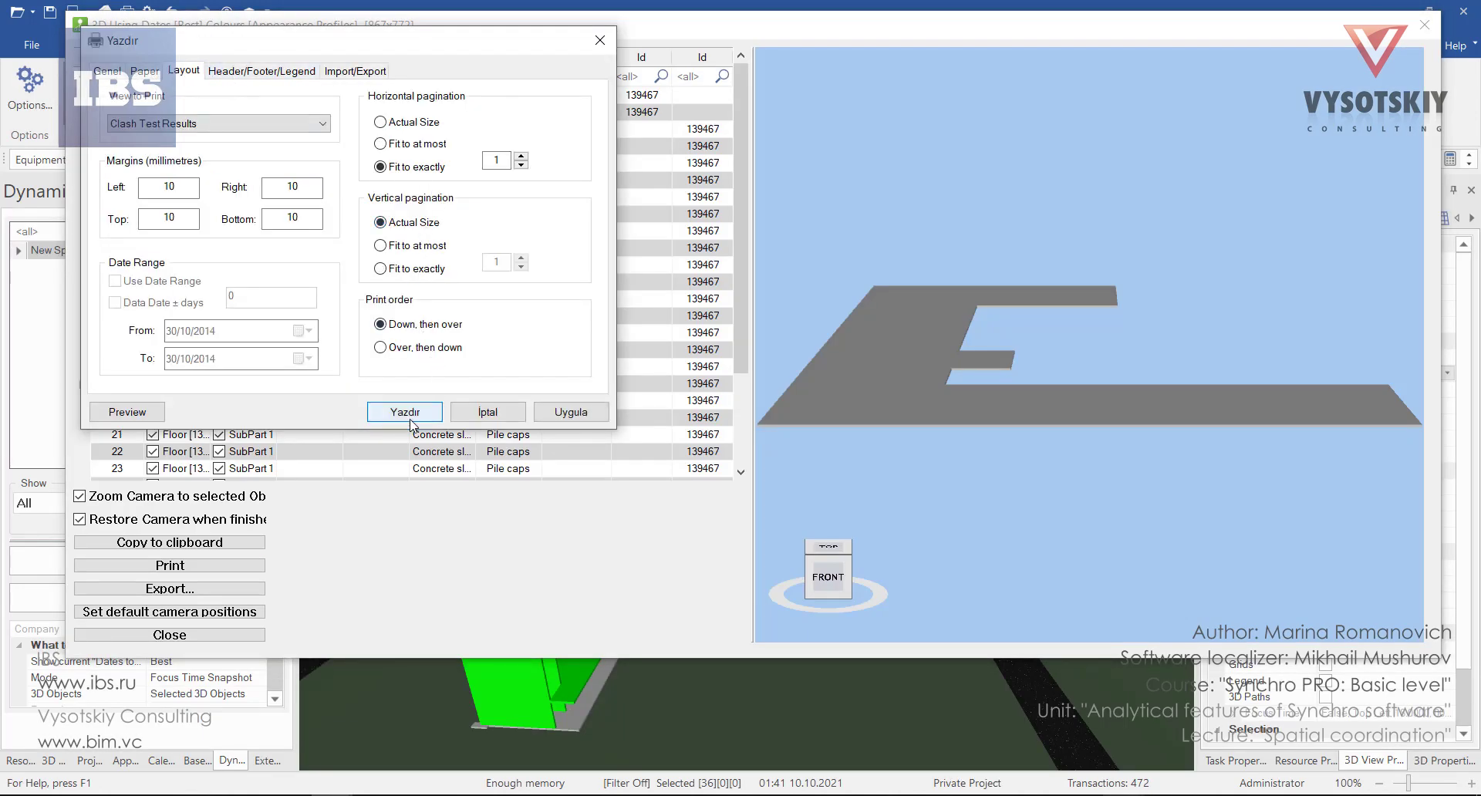
{"action": "left_click", "coordinate": [131, 412]}
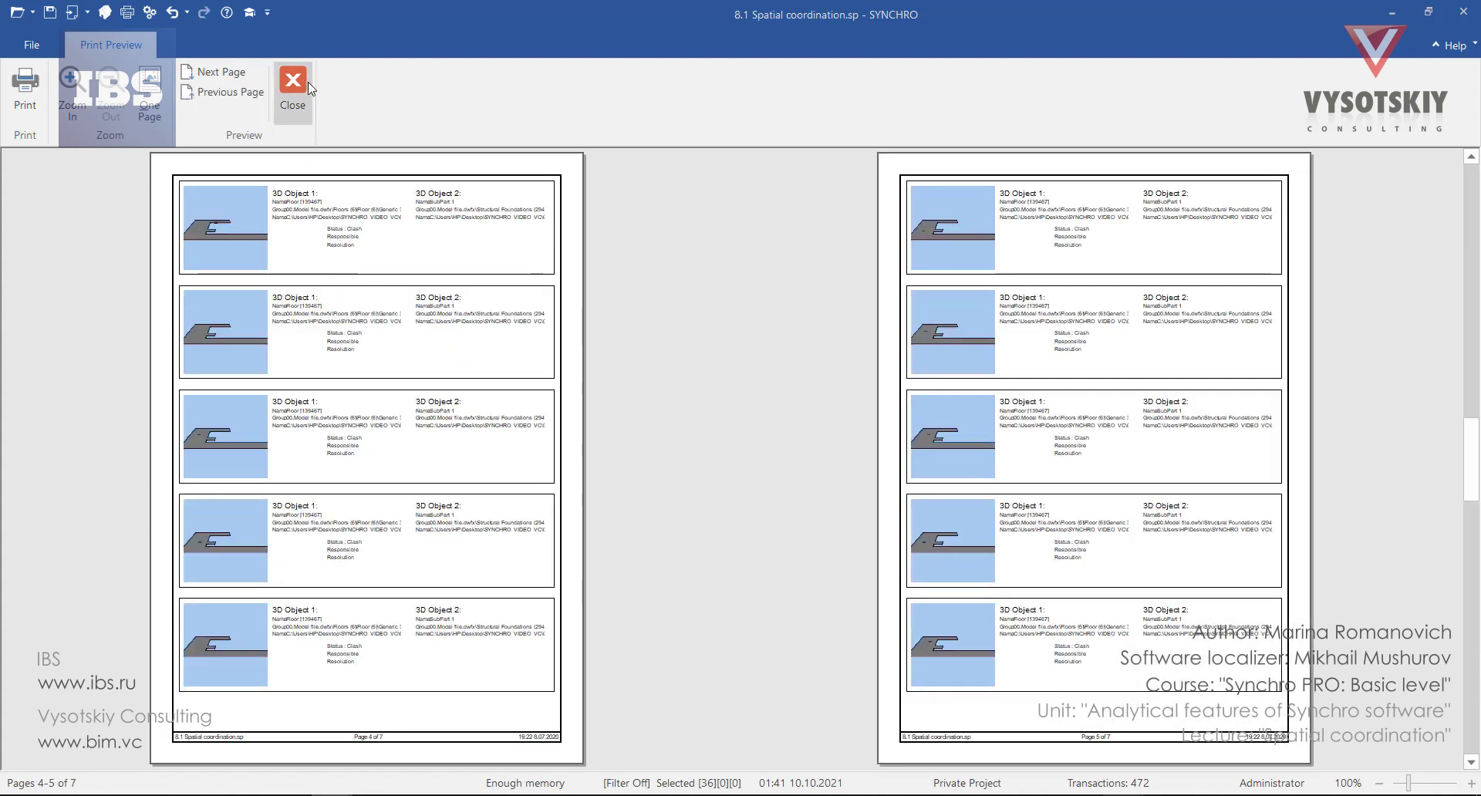
- Export the clash results as the 3D PDF '8.1 Spatial coordination.pdf'
{"action": "left_click", "coordinate": [307, 101]}
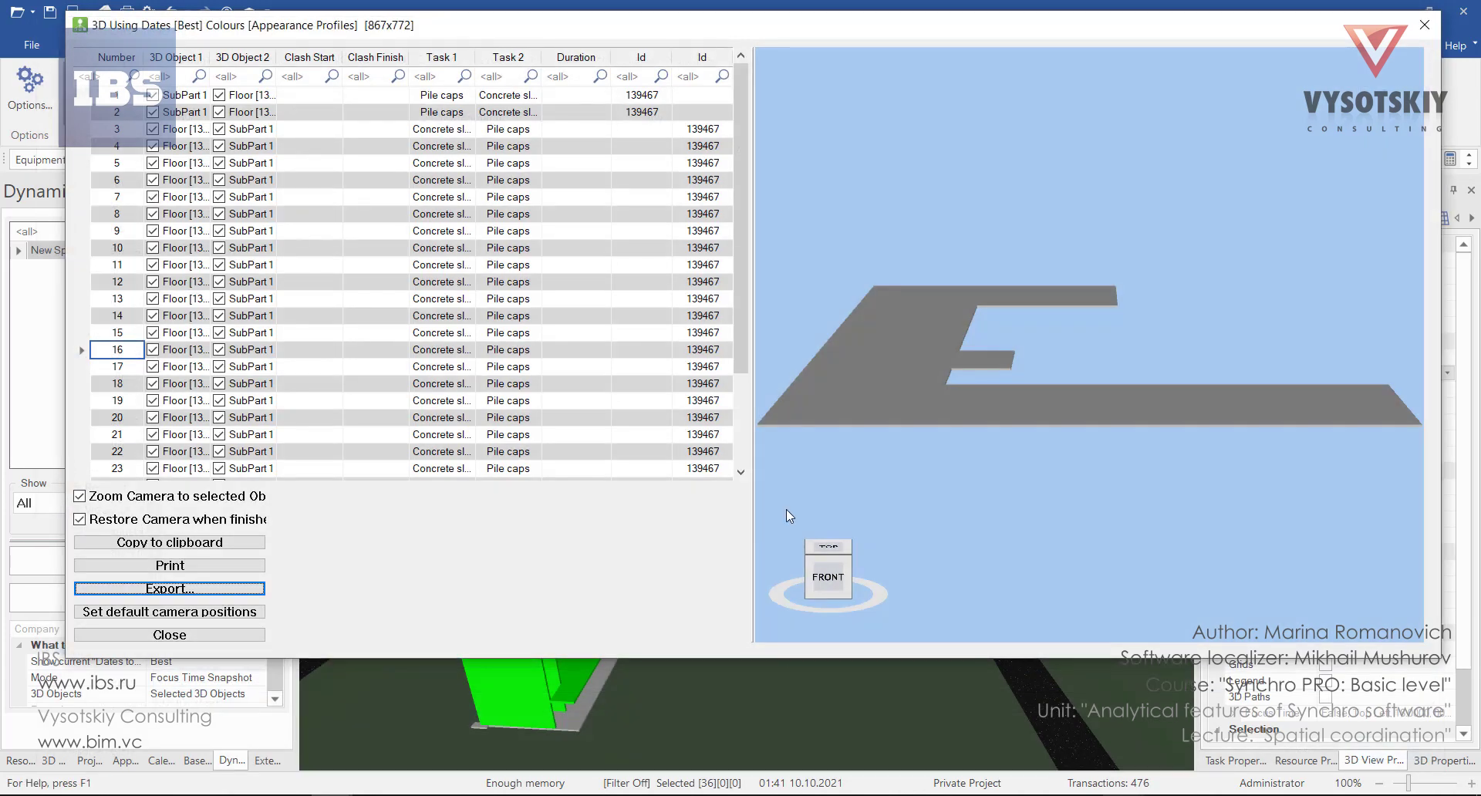
{"action": "left_click", "coordinate": [159, 595]}
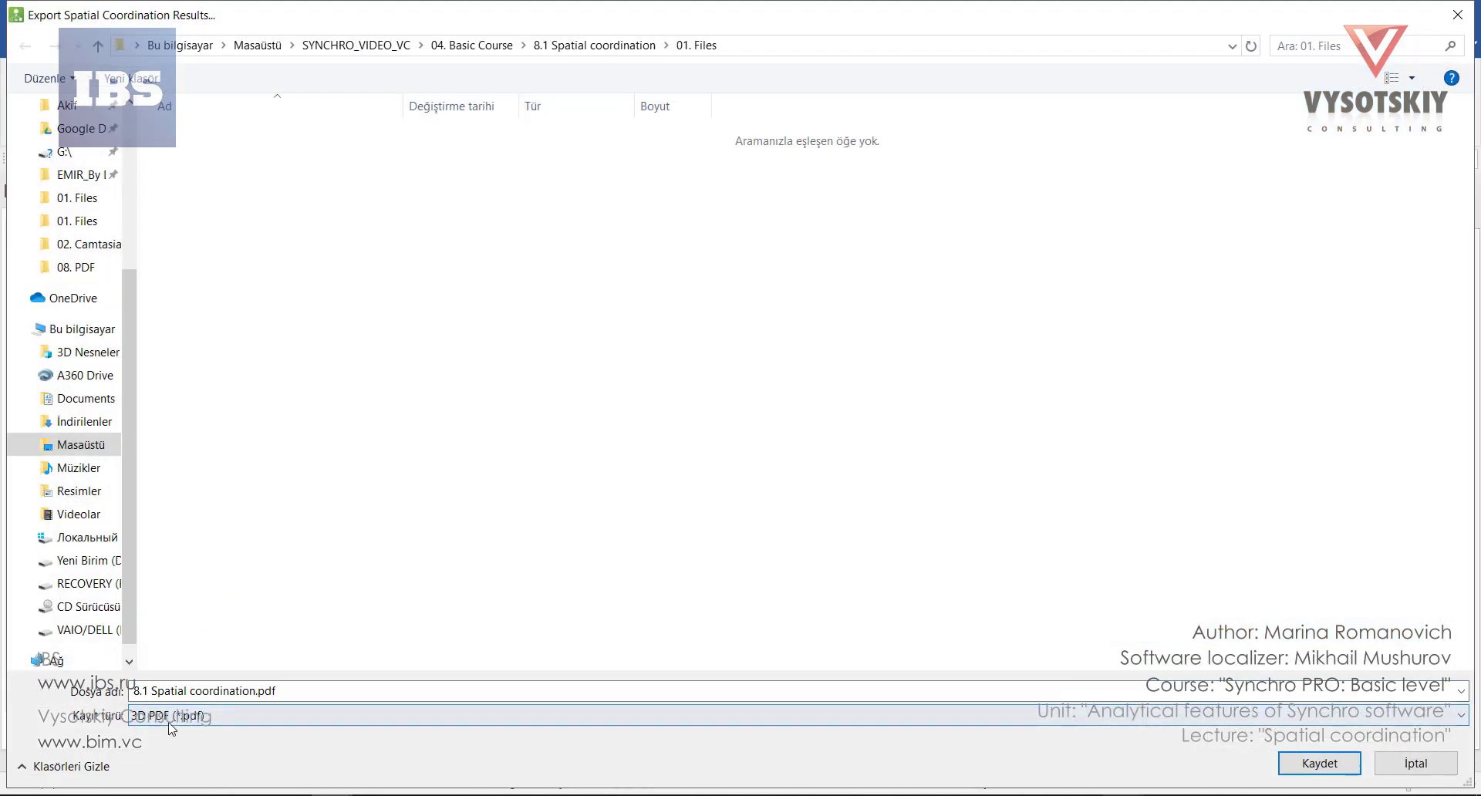
{"action": "left_click", "coordinate": [1319, 764]}
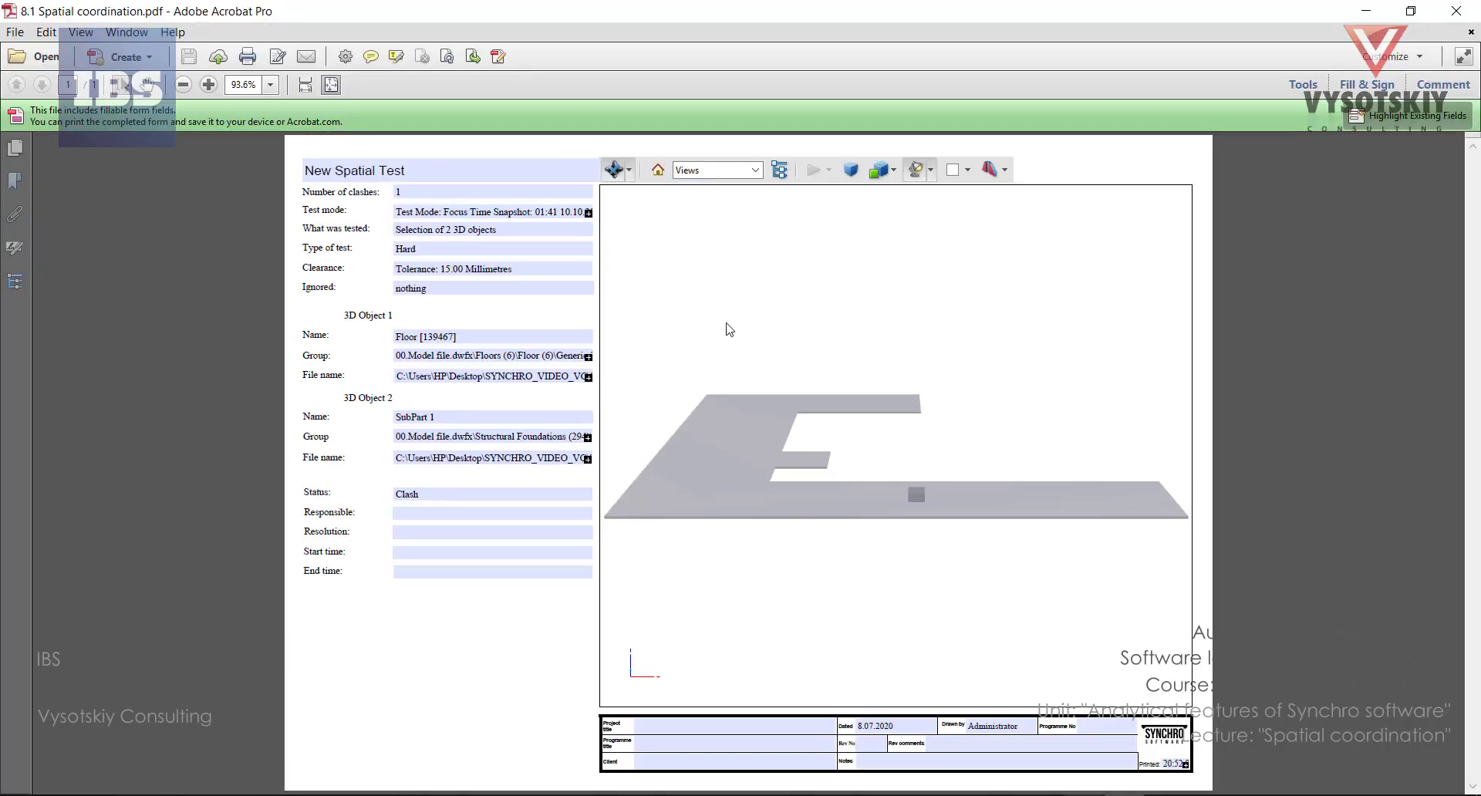
- Rotate the slab model to view it from below in Solid Outline render mode
{"action": "left_click_drag", "start_coordinate": [729, 330], "coordinate": [795, 428]}
{"action": "left_click", "coordinate": [932, 169]}
{"action": "left_click", "coordinate": [893, 170]}
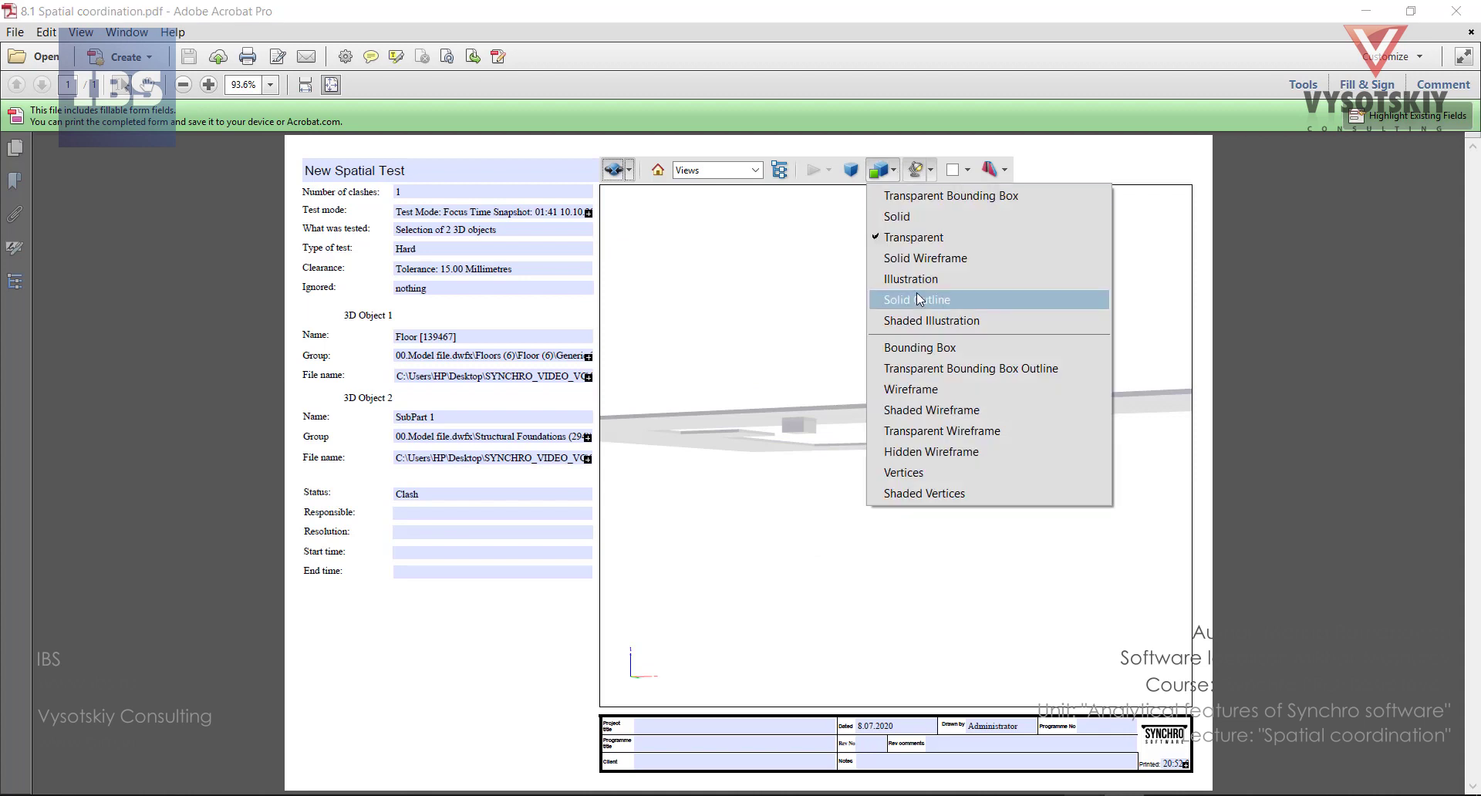
{"action": "left_click", "coordinate": [919, 299]}
{"action": "left_click_drag", "start_coordinate": [896, 496], "coordinate": [903, 517]}
- Cut an X-axis cross section through the model at an 8% offset
{"action": "left_click", "coordinate": [1004, 170]}
{"action": "left_click", "coordinate": [1019, 189]}
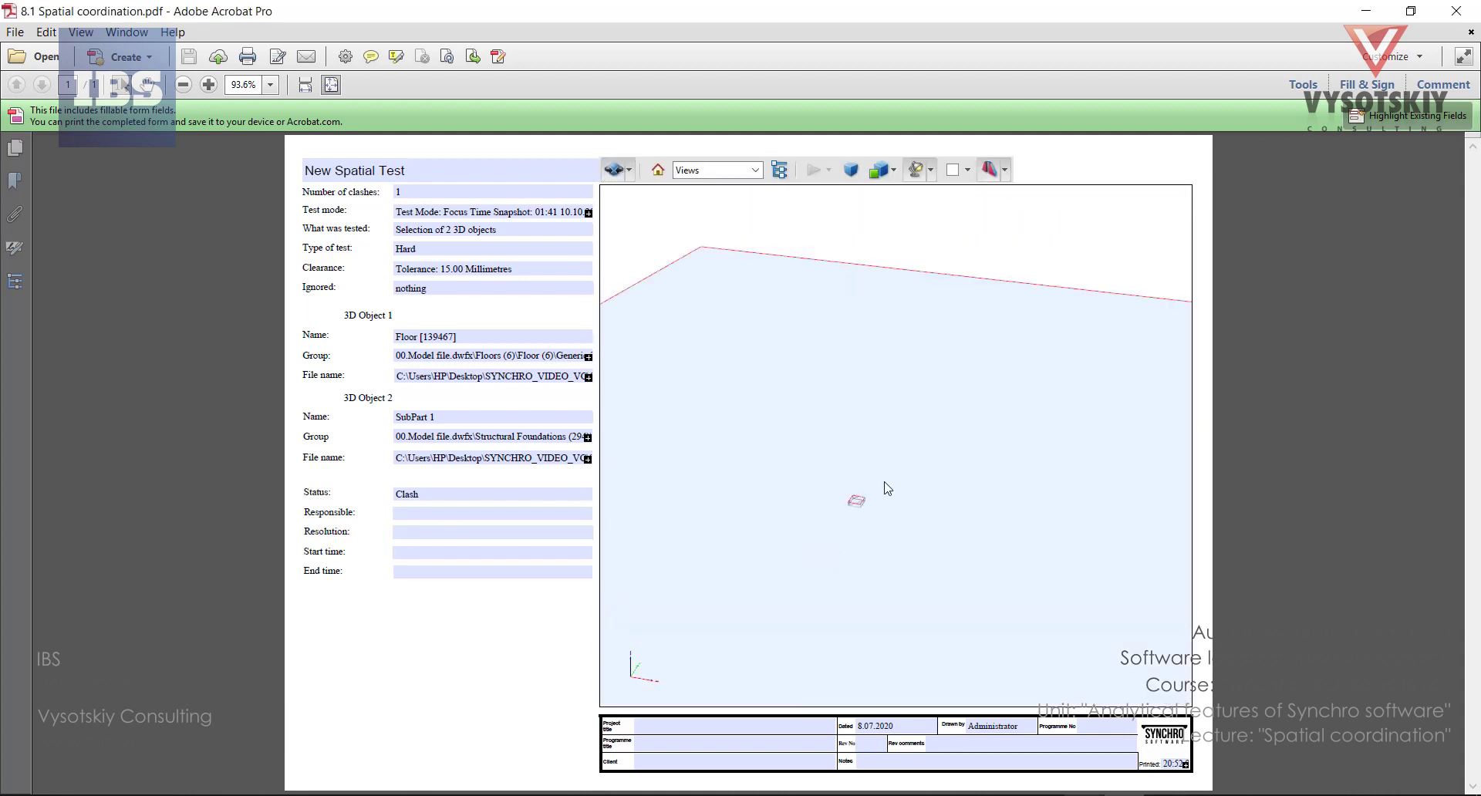
{"action": "left_click", "coordinate": [1004, 169]}
{"action": "left_click", "coordinate": [1025, 213]}
{"action": "left_click", "coordinate": [664, 268]}
{"action": "left_click_drag", "start_coordinate": [922, 192], "coordinate": [547, 205]}
{"action": "left_click_drag", "start_coordinate": [370, 509], "coordinate": [372, 507]}
{"action": "mouse_move", "coordinate": [802, 402]}
{"action": "left_mouse_down"}
{"action": "mouse_move", "coordinate": [810, 357]}
{"action": "mouse_move", "coordinate": [777, 466]}
{"action": "mouse_move", "coordinate": [684, 498]}
{"action": "left_mouse_up"}
- Render the model Solid, add a 3D comment 'Clash' at the clash point, then hide the cross section
{"action": "left_click", "coordinate": [930, 170]}
{"action": "left_click", "coordinate": [919, 208]}
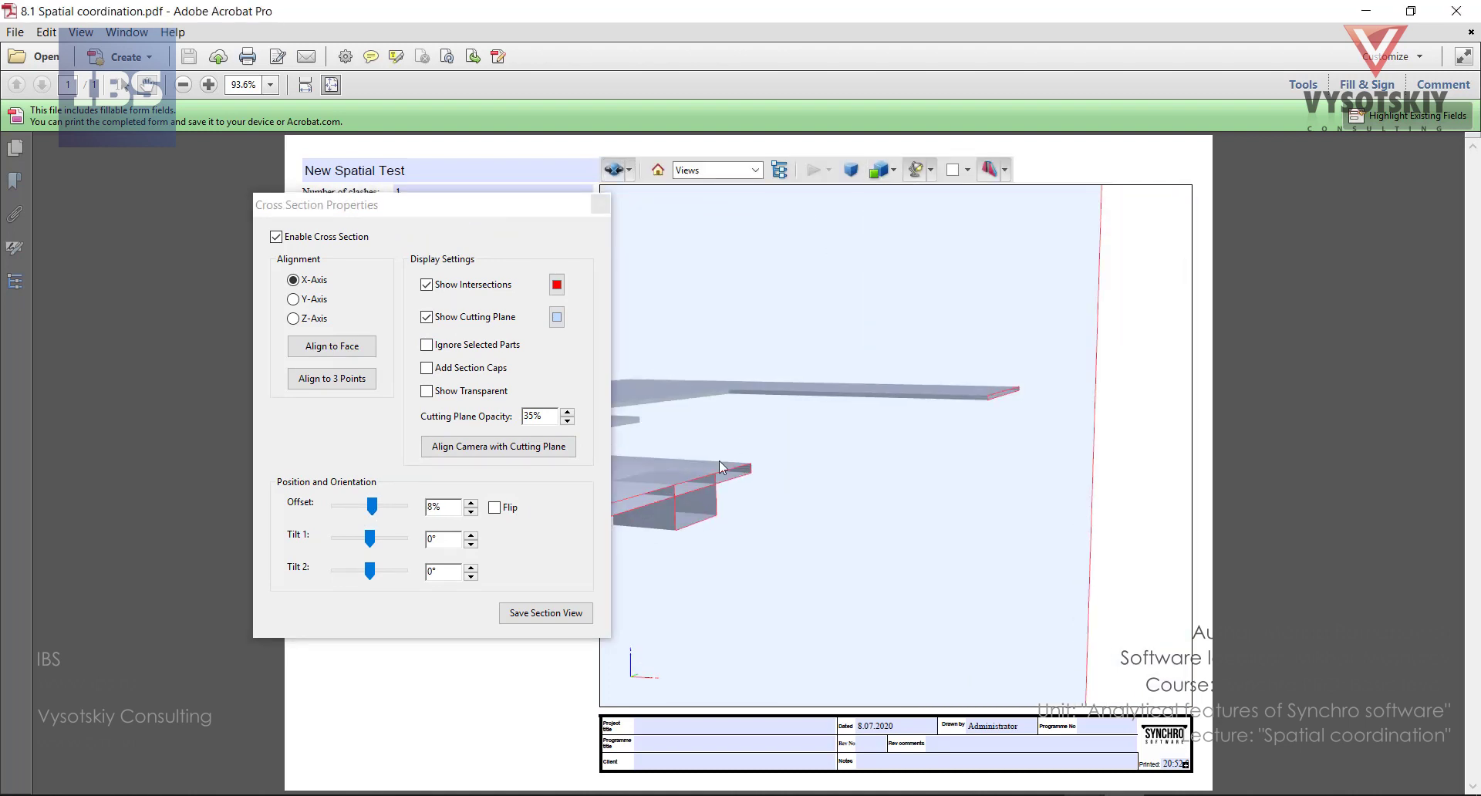
{"action": "left_click", "coordinate": [600, 204]}
{"action": "left_click", "coordinate": [629, 170]}
{"action": "left_click", "coordinate": [689, 366]}
{"action": "left_click", "coordinate": [880, 460]}
{"action": "type", "text": "Clash"}
{"action": "left_click", "coordinate": [802, 422]}
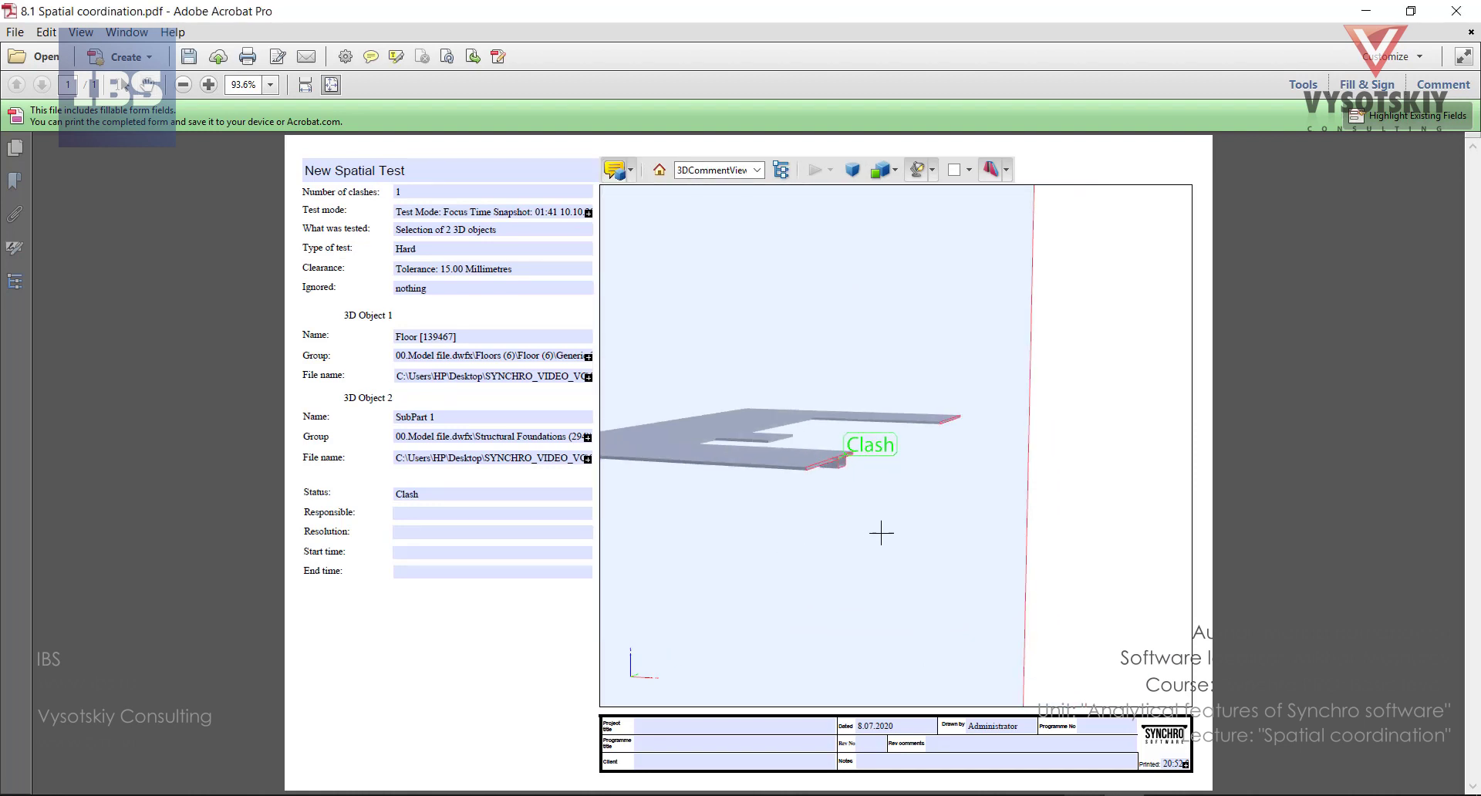
{"action": "left_click", "coordinate": [1006, 169]}
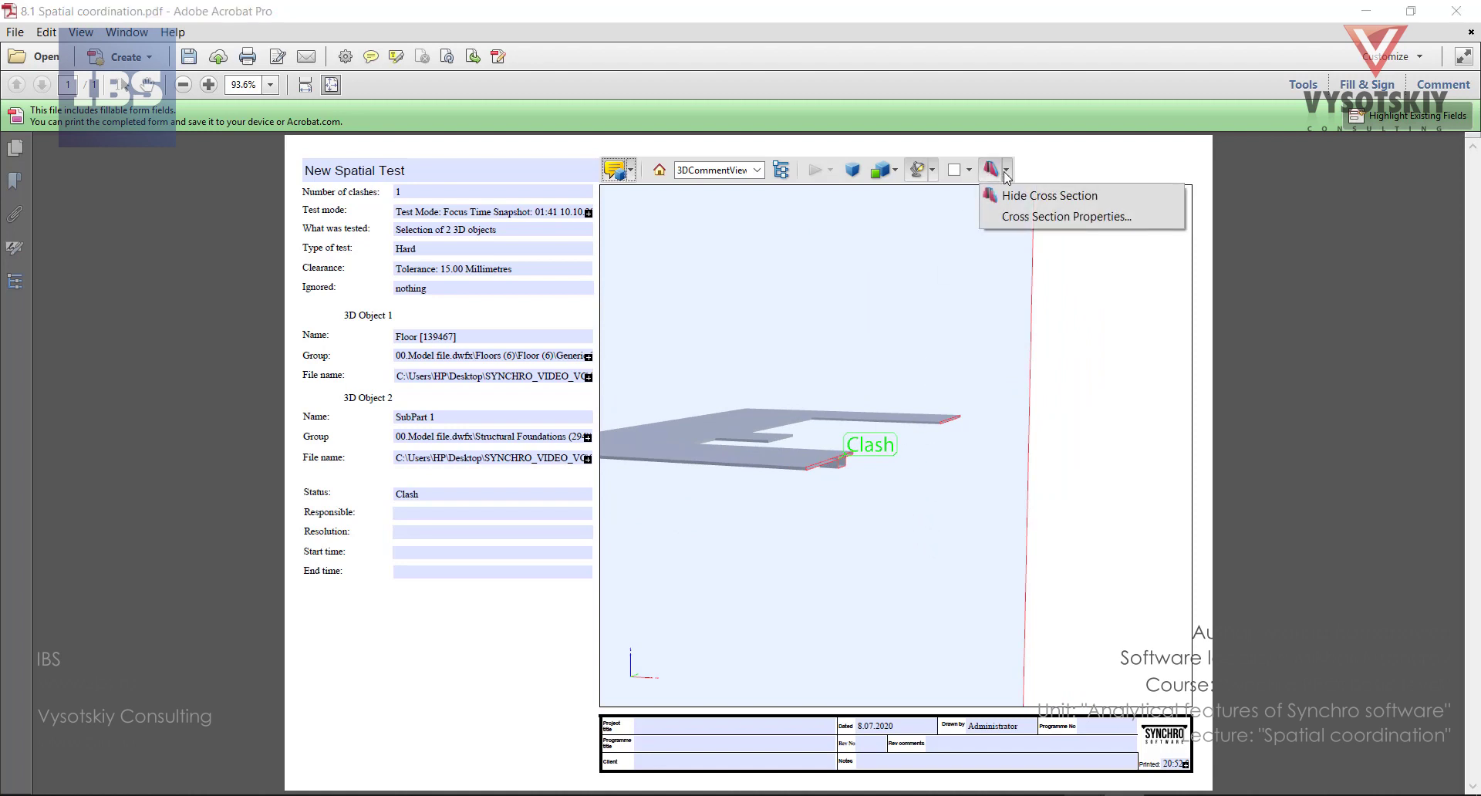
{"action": "left_click", "coordinate": [1020, 197]}
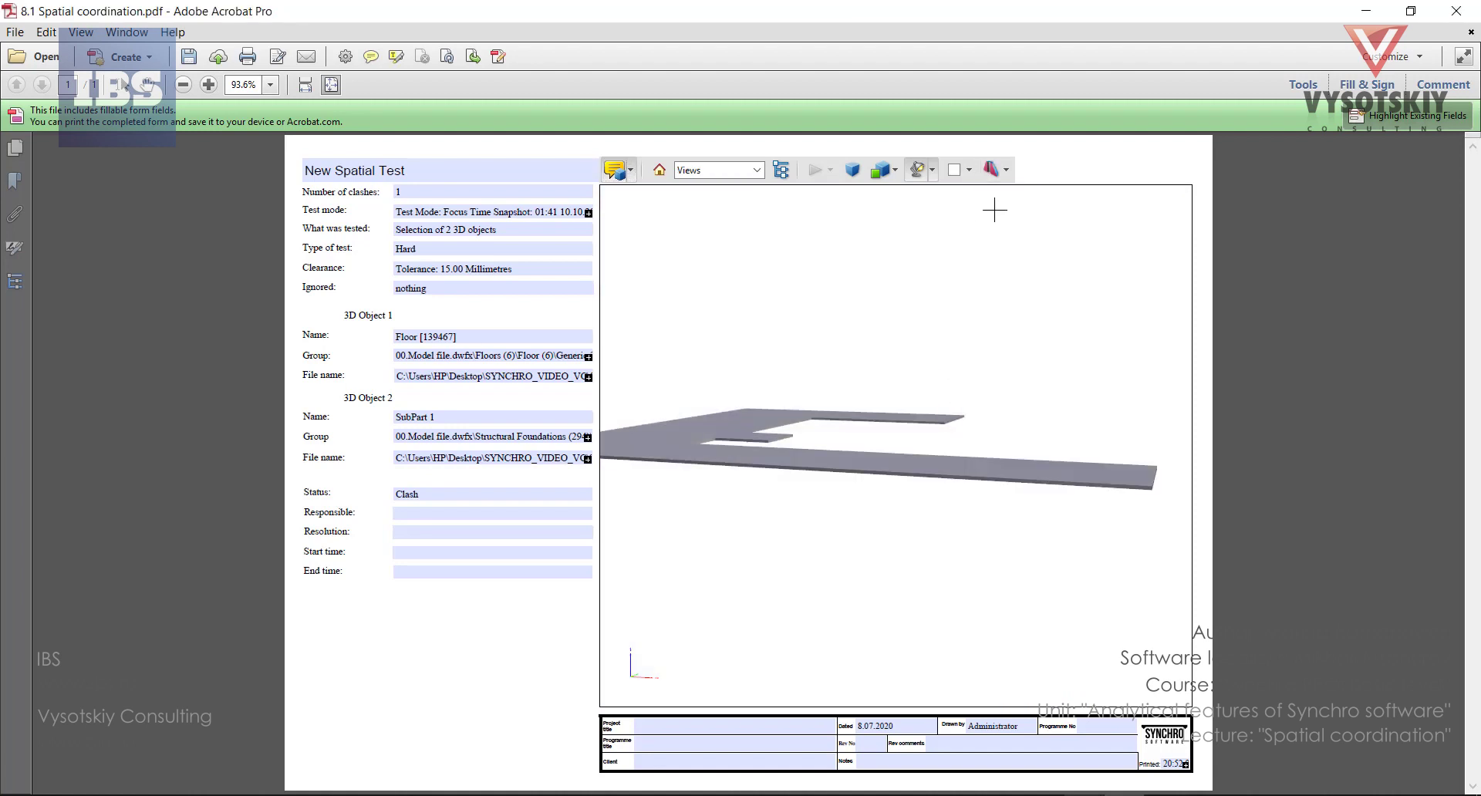